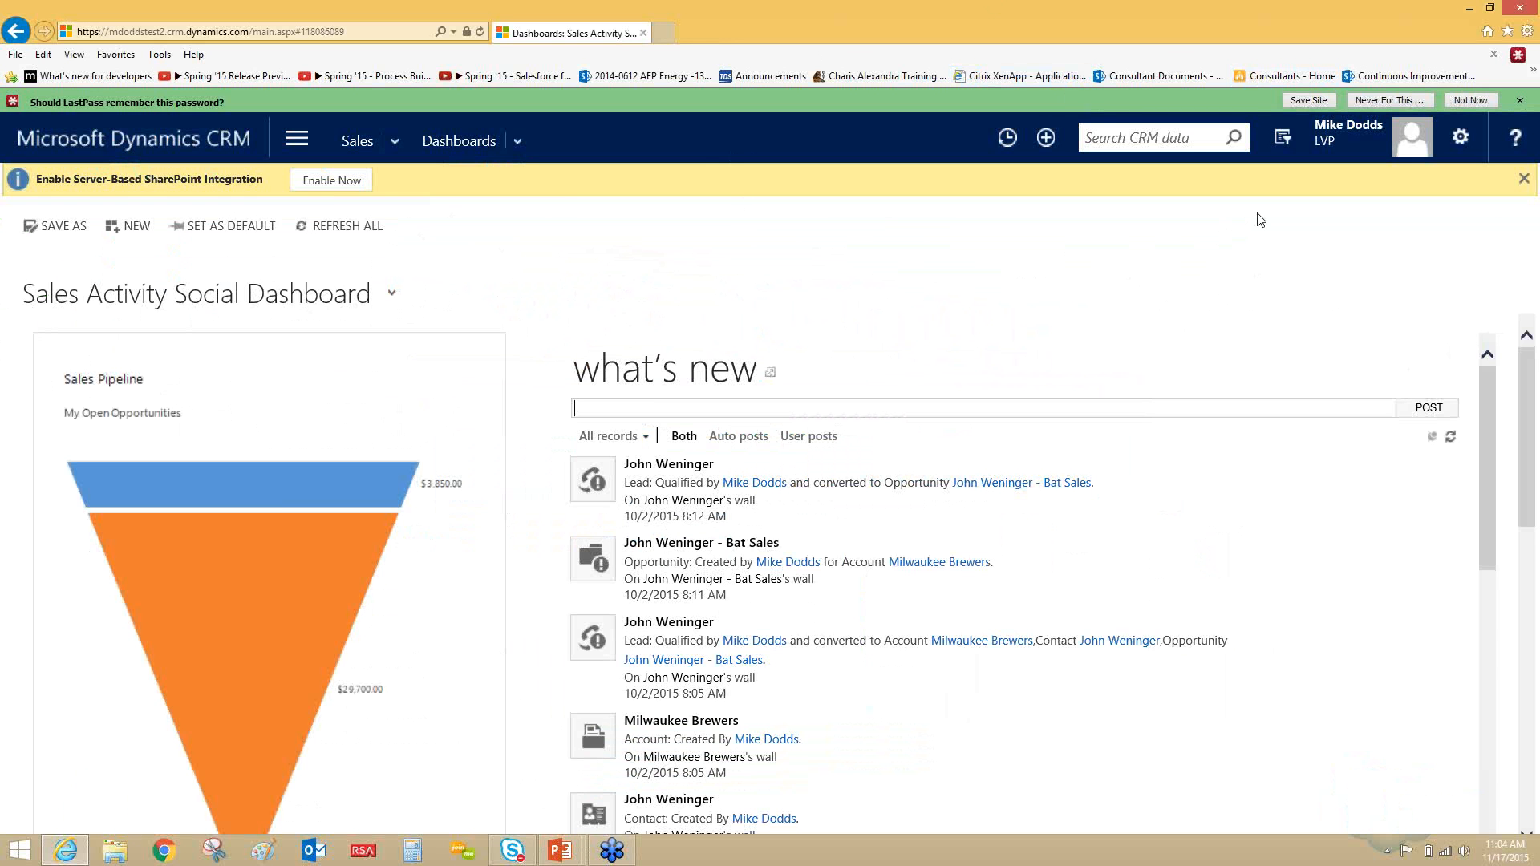
# - Start an Advanced Find query that looks for Accounts
pyautogui.click(1282, 141)
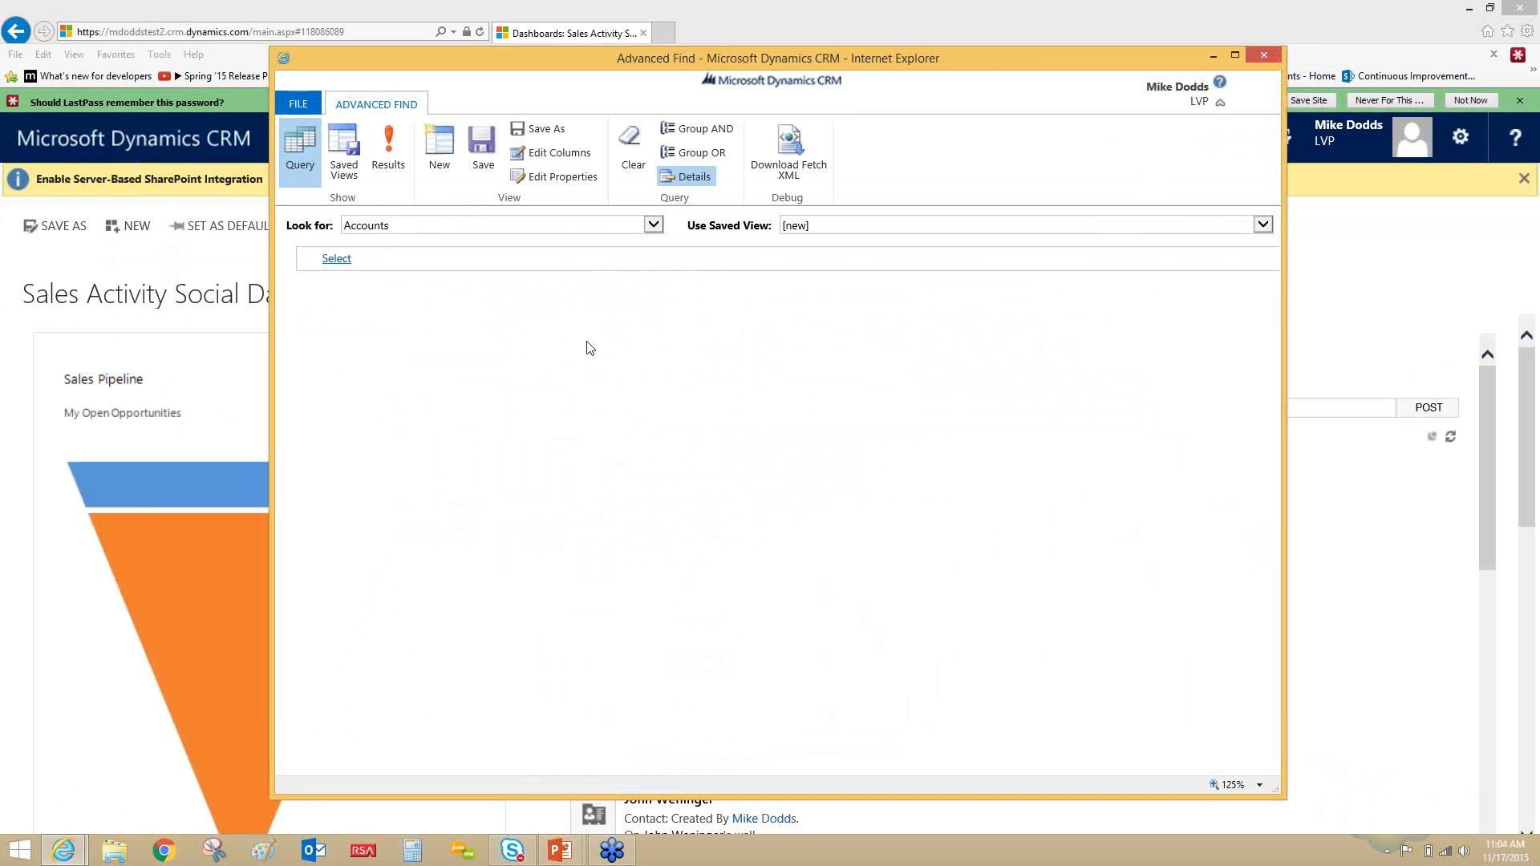
pyautogui.click(398, 229)
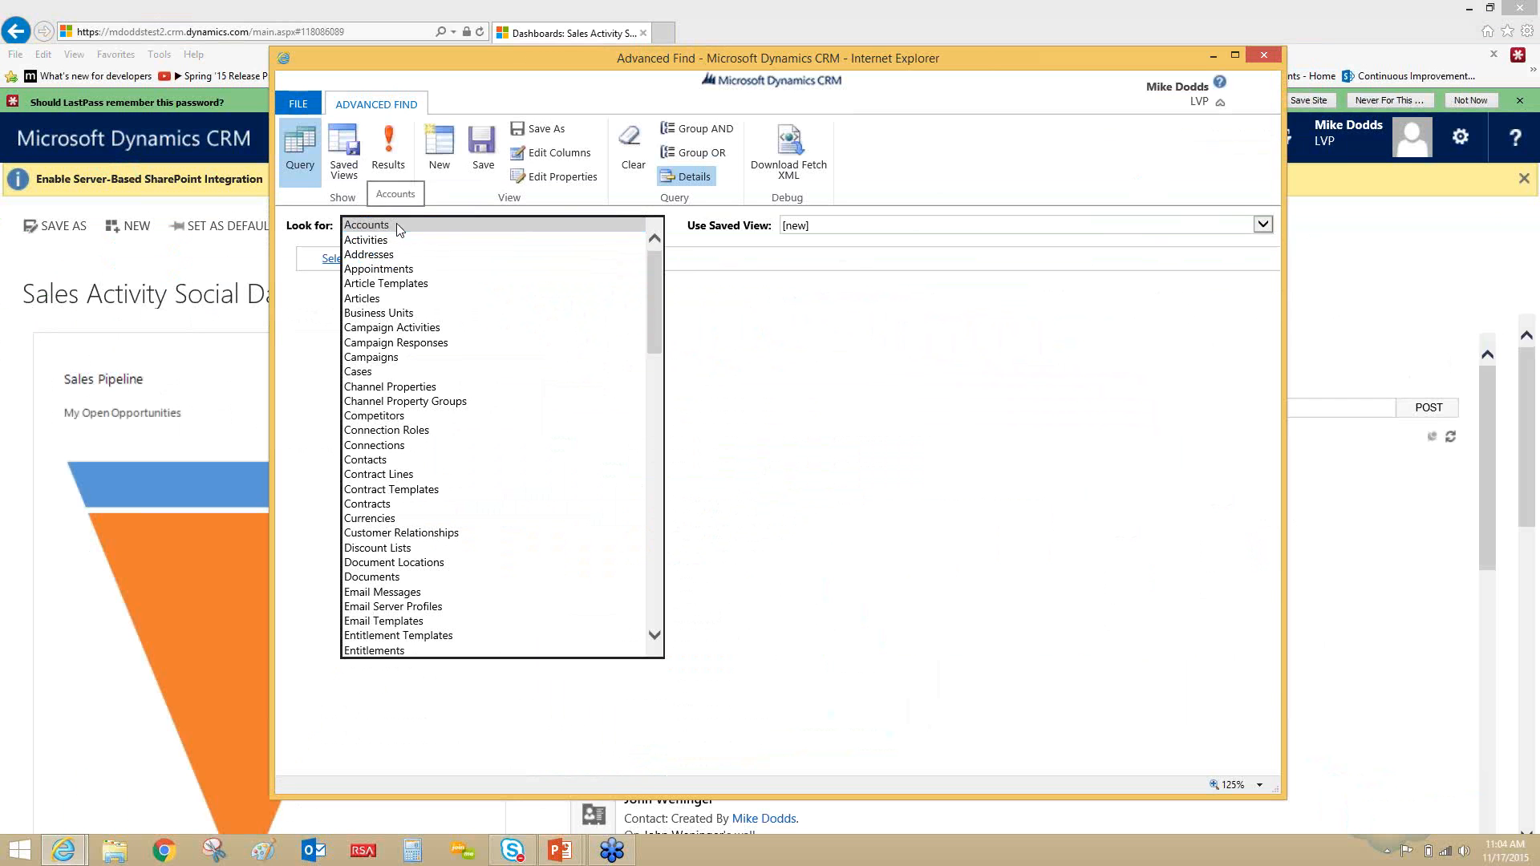
pyautogui.click(396, 225)
# - Add a query condition that Annual Revenue Is Greater Than 500000
pyautogui.click(371, 257)
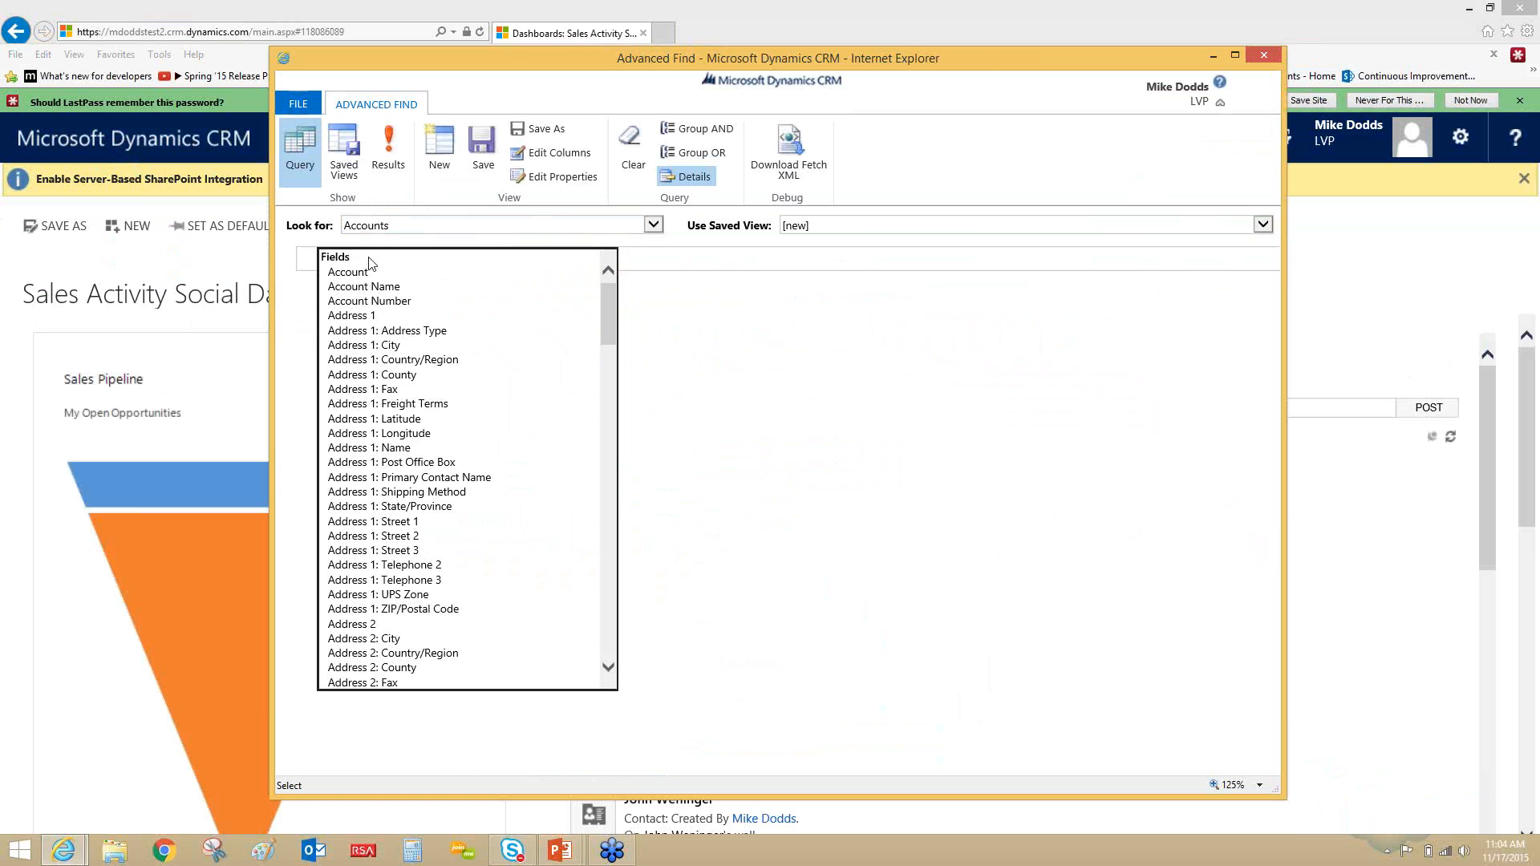
pyautogui.write('an')
pyautogui.press('Return')
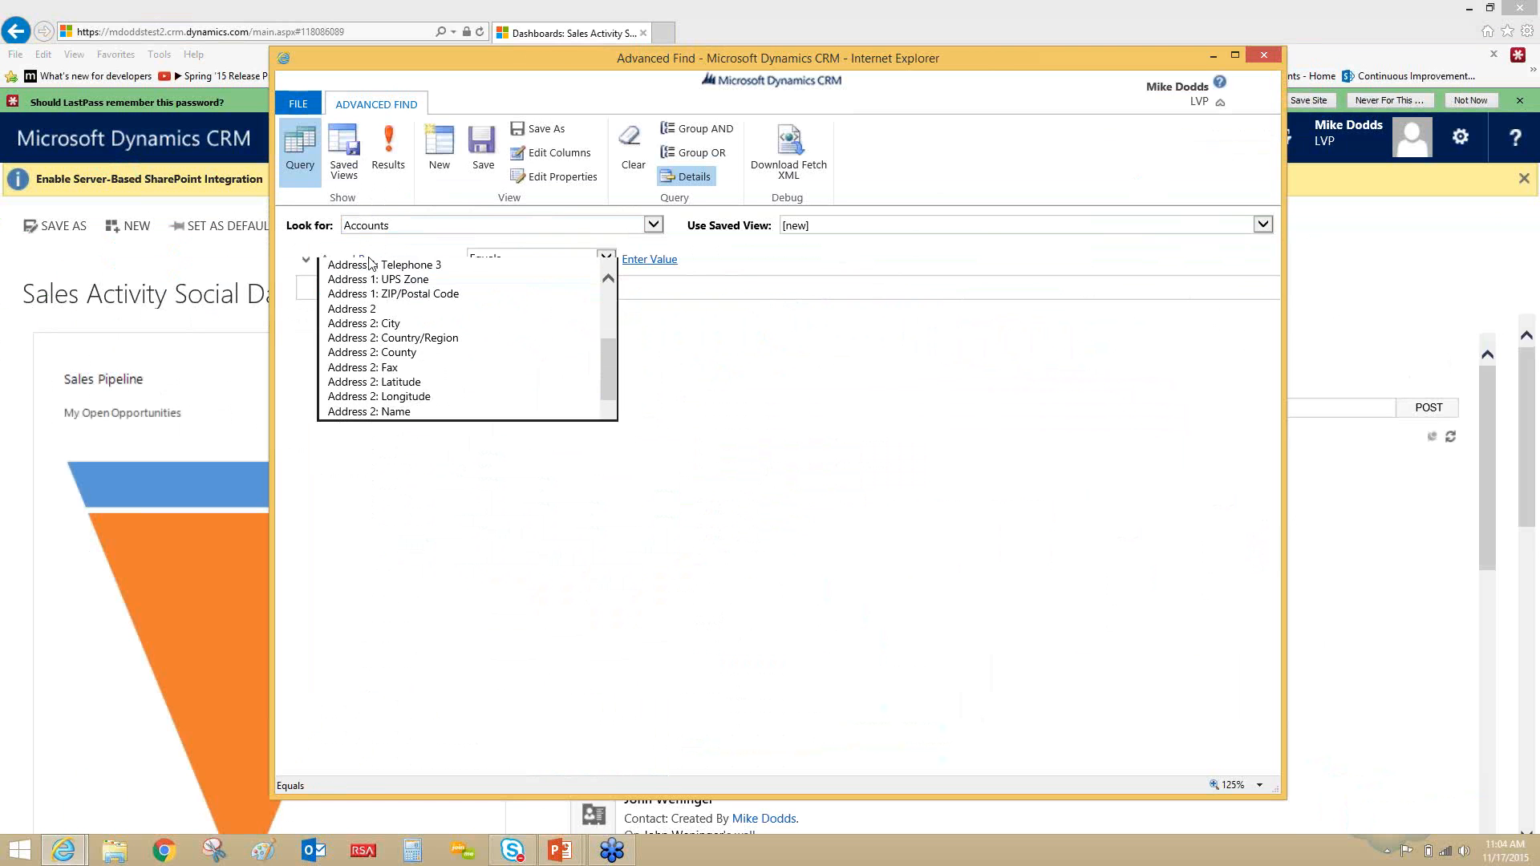
pyautogui.click(498, 261)
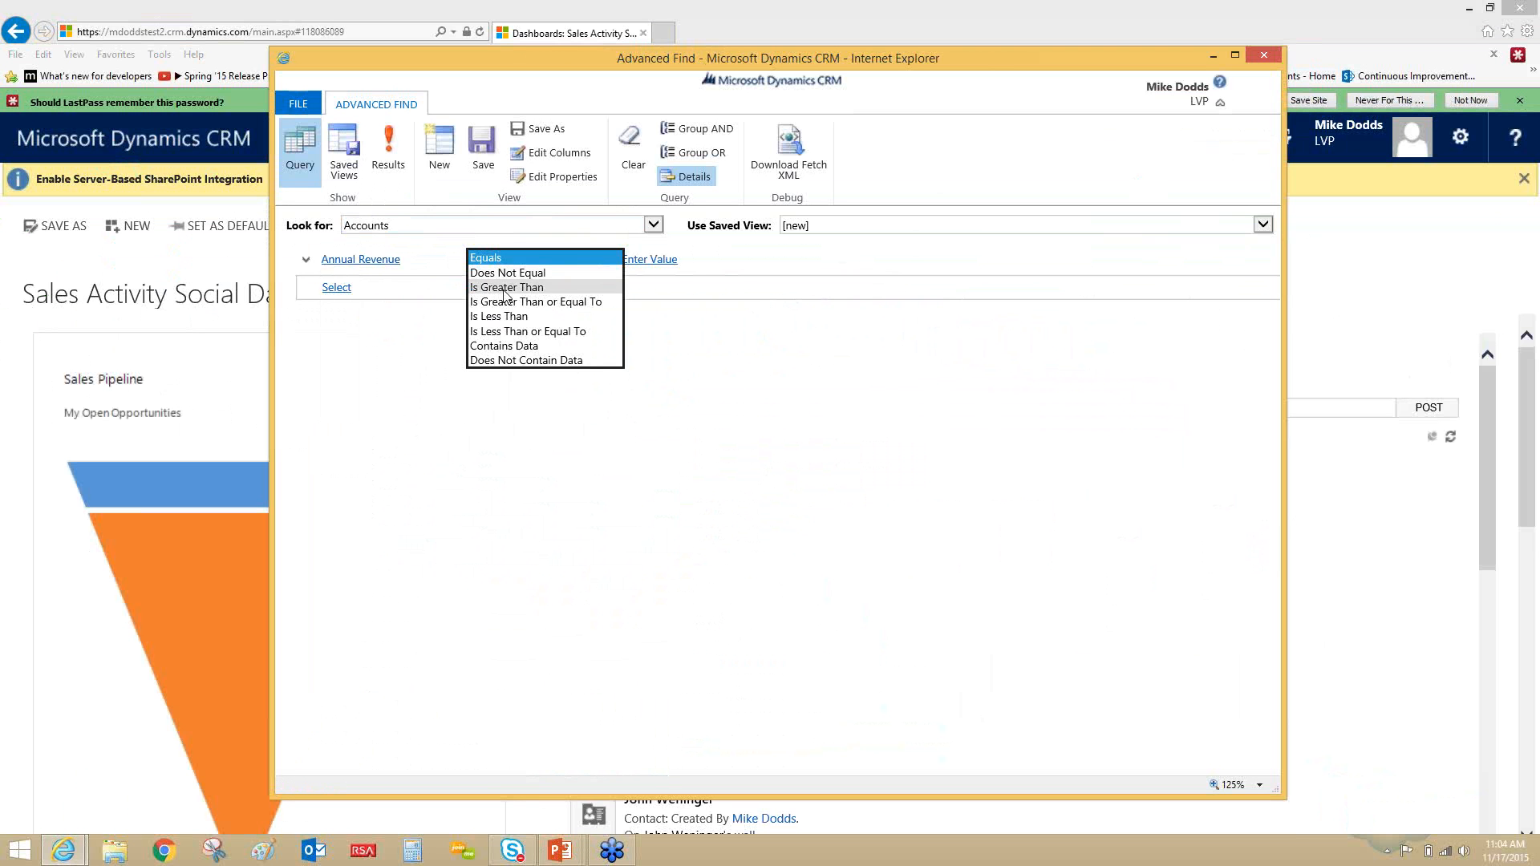
pyautogui.click(506, 290)
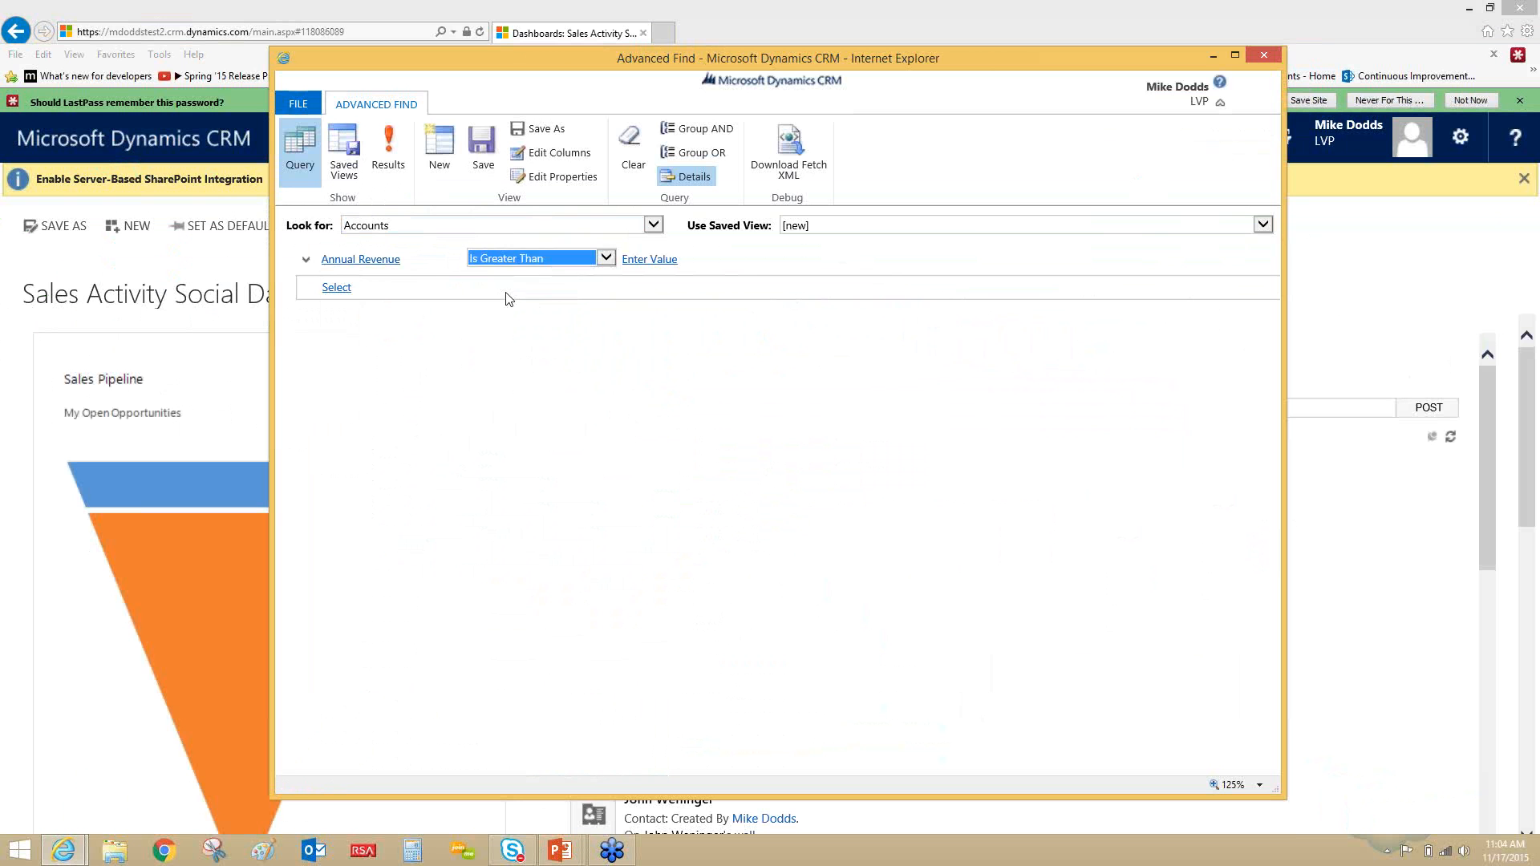
pyautogui.click(647, 259)
pyautogui.write('500000')
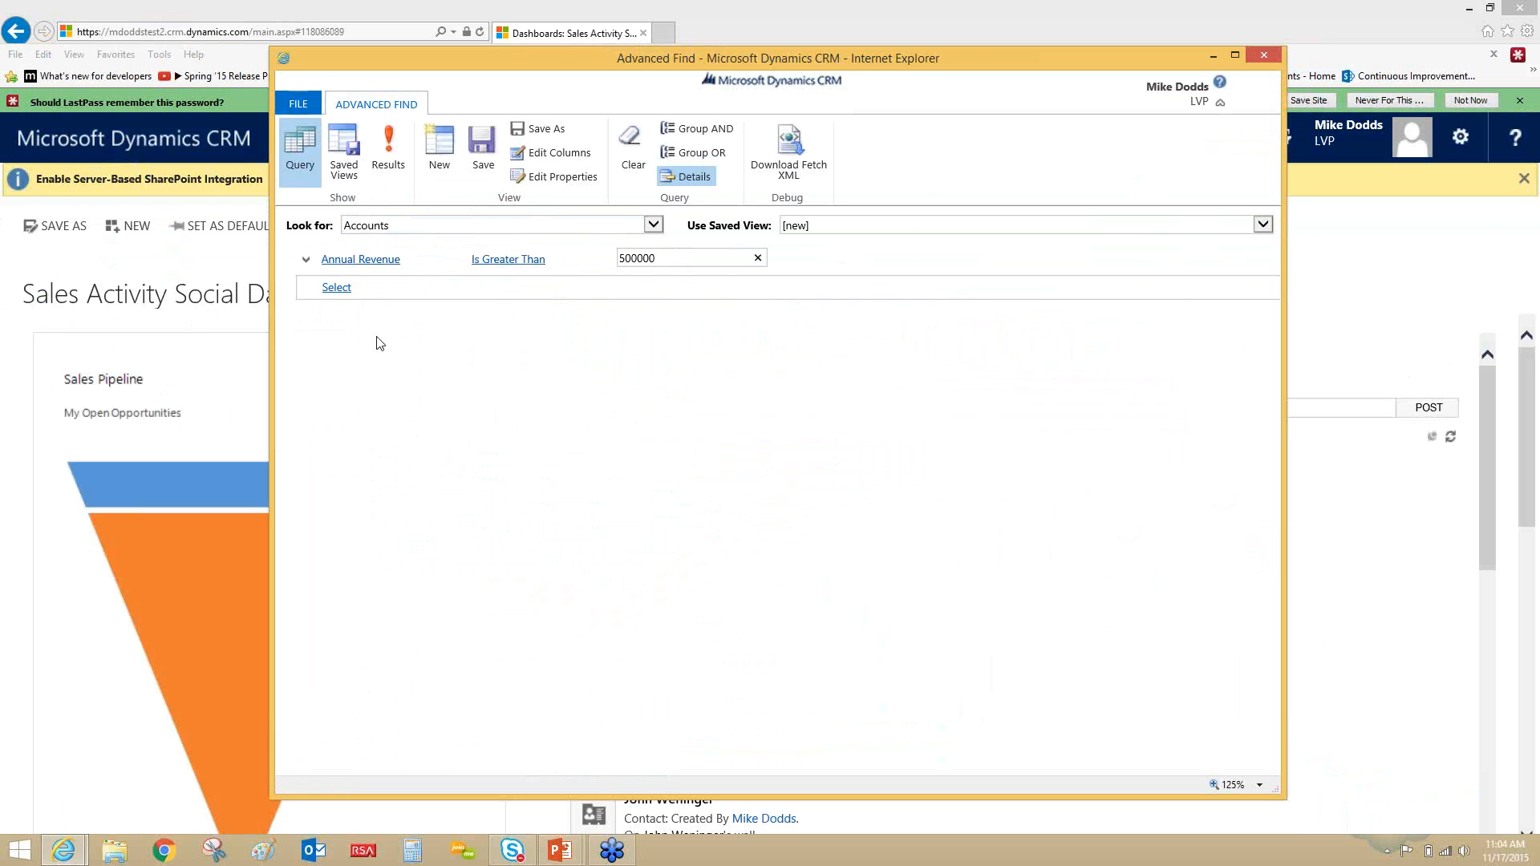
# - Add a second condition that No. of Employees Is Greater Than 250
pyautogui.click(380, 296)
pyautogui.press('n')
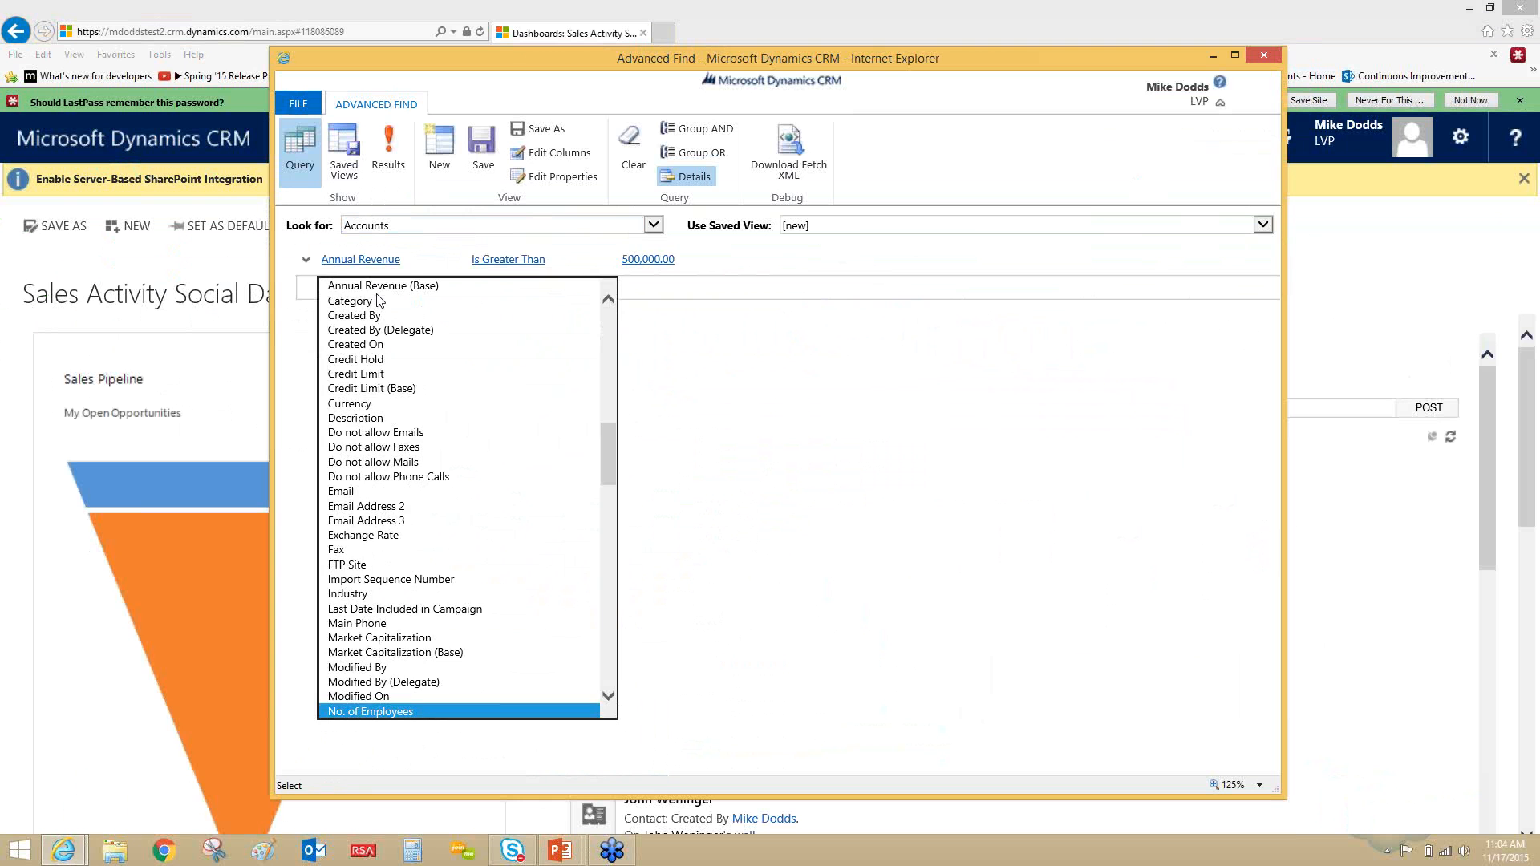
pyautogui.press('Return')
pyautogui.click(516, 282)
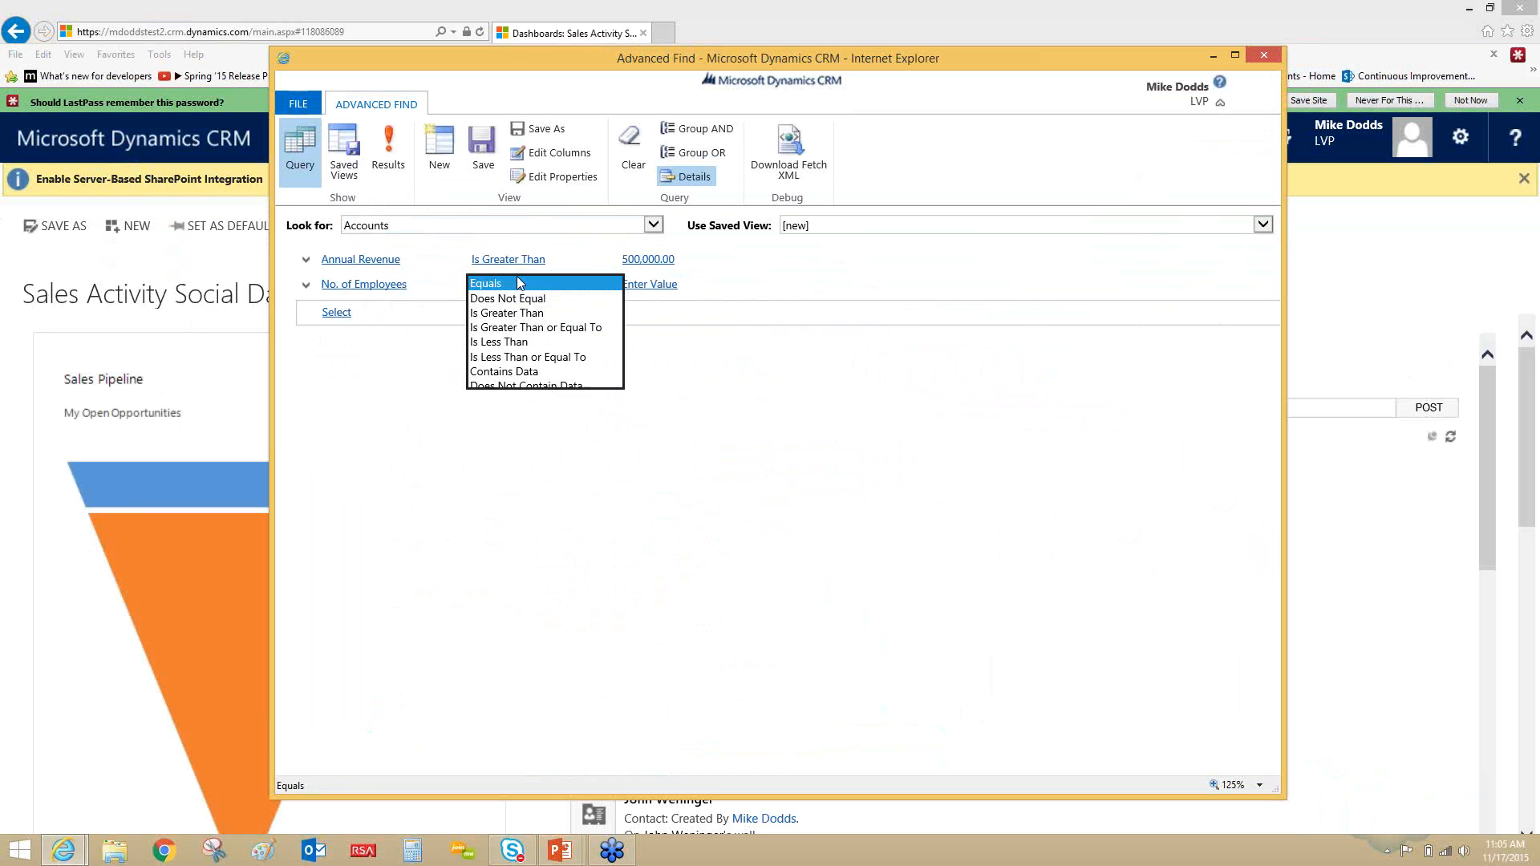
pyautogui.click(505, 327)
pyautogui.click(515, 283)
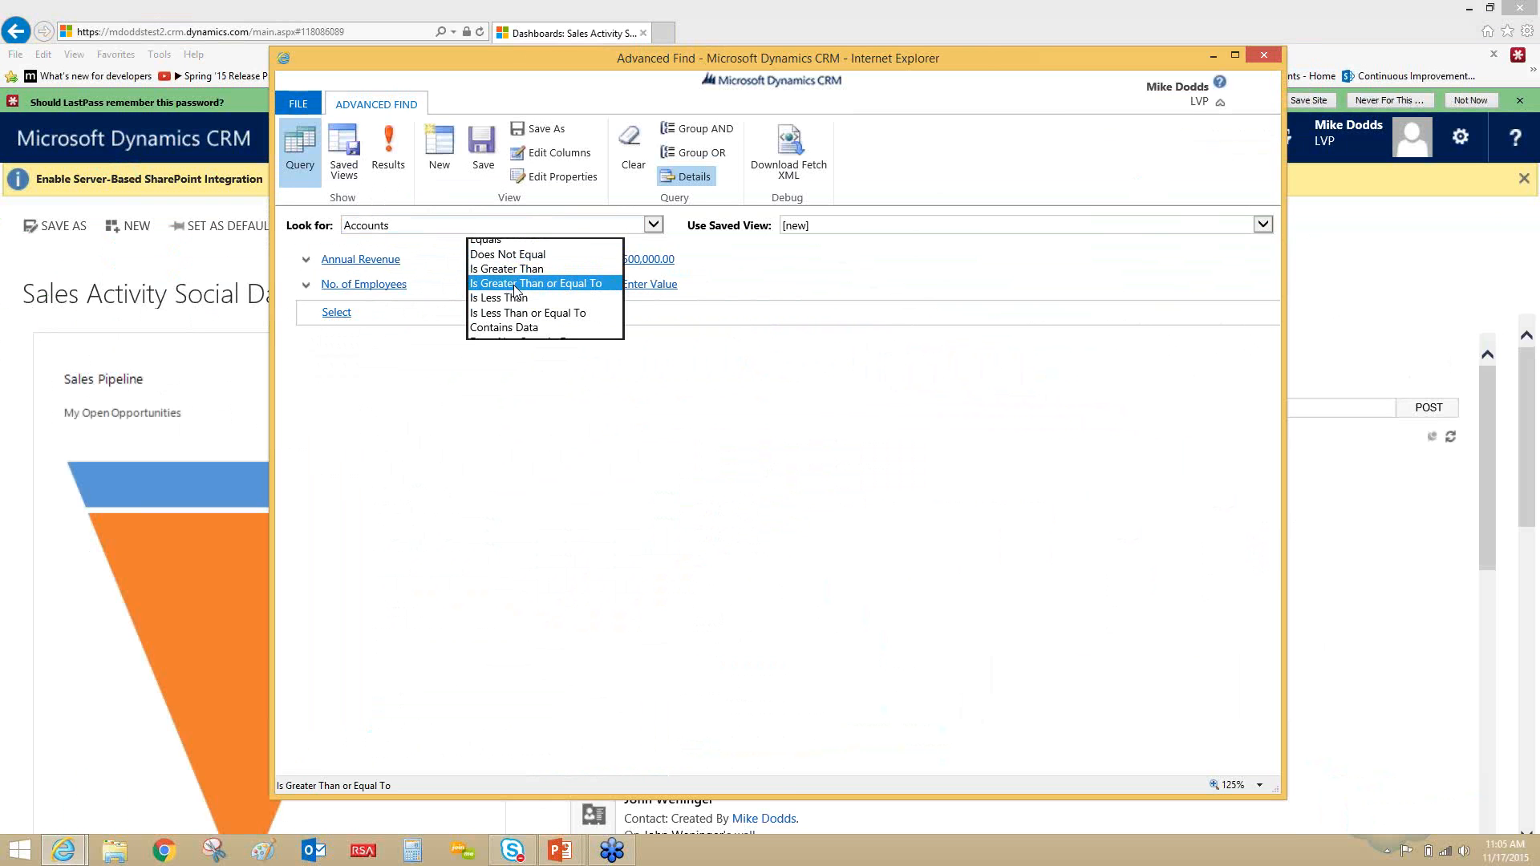
pyautogui.click(515, 269)
pyautogui.click(631, 283)
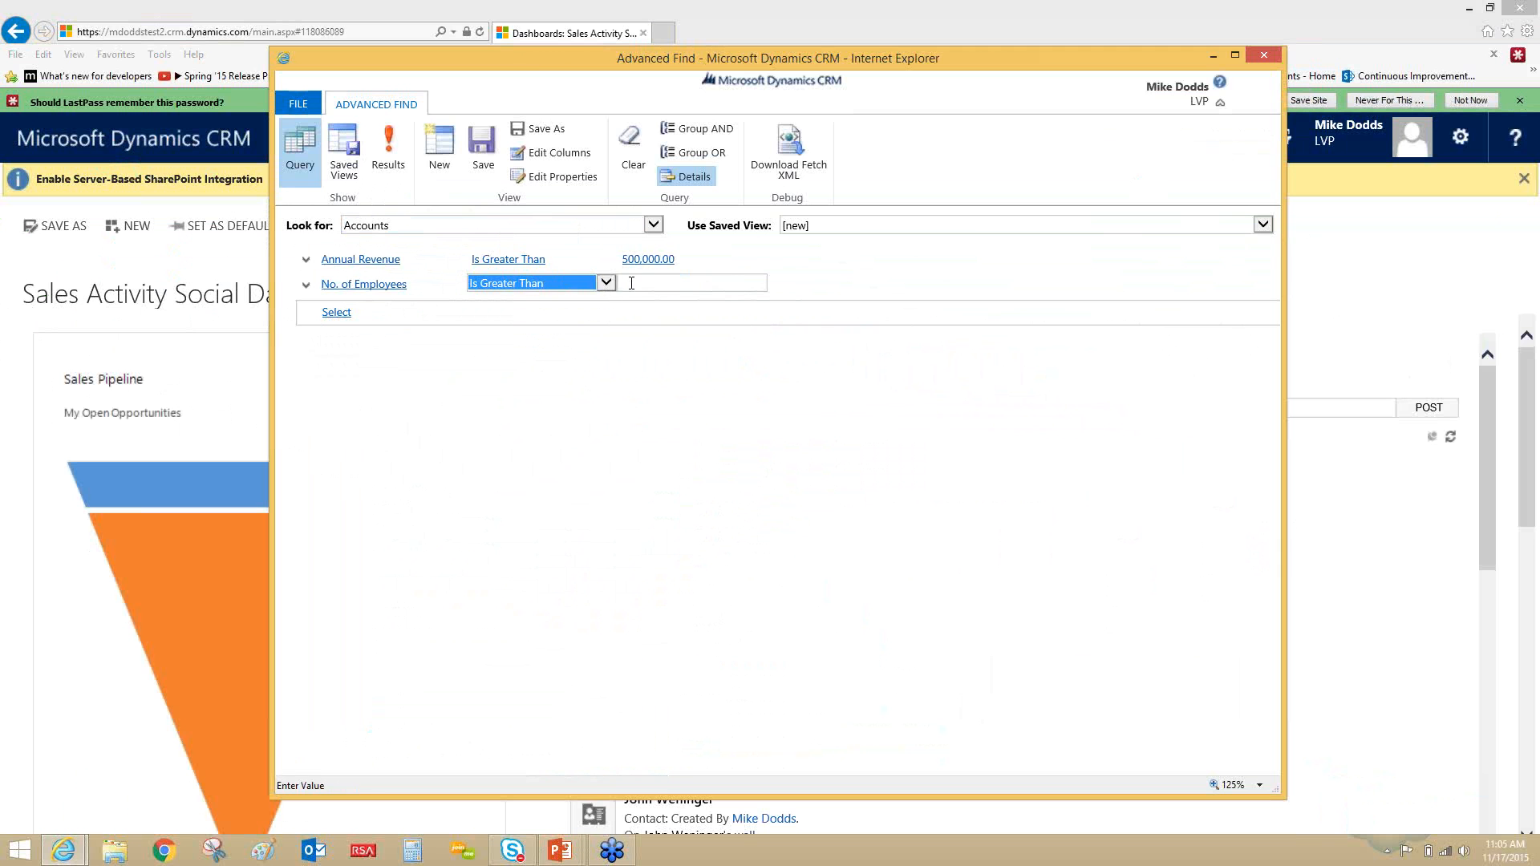
pyautogui.write('250')
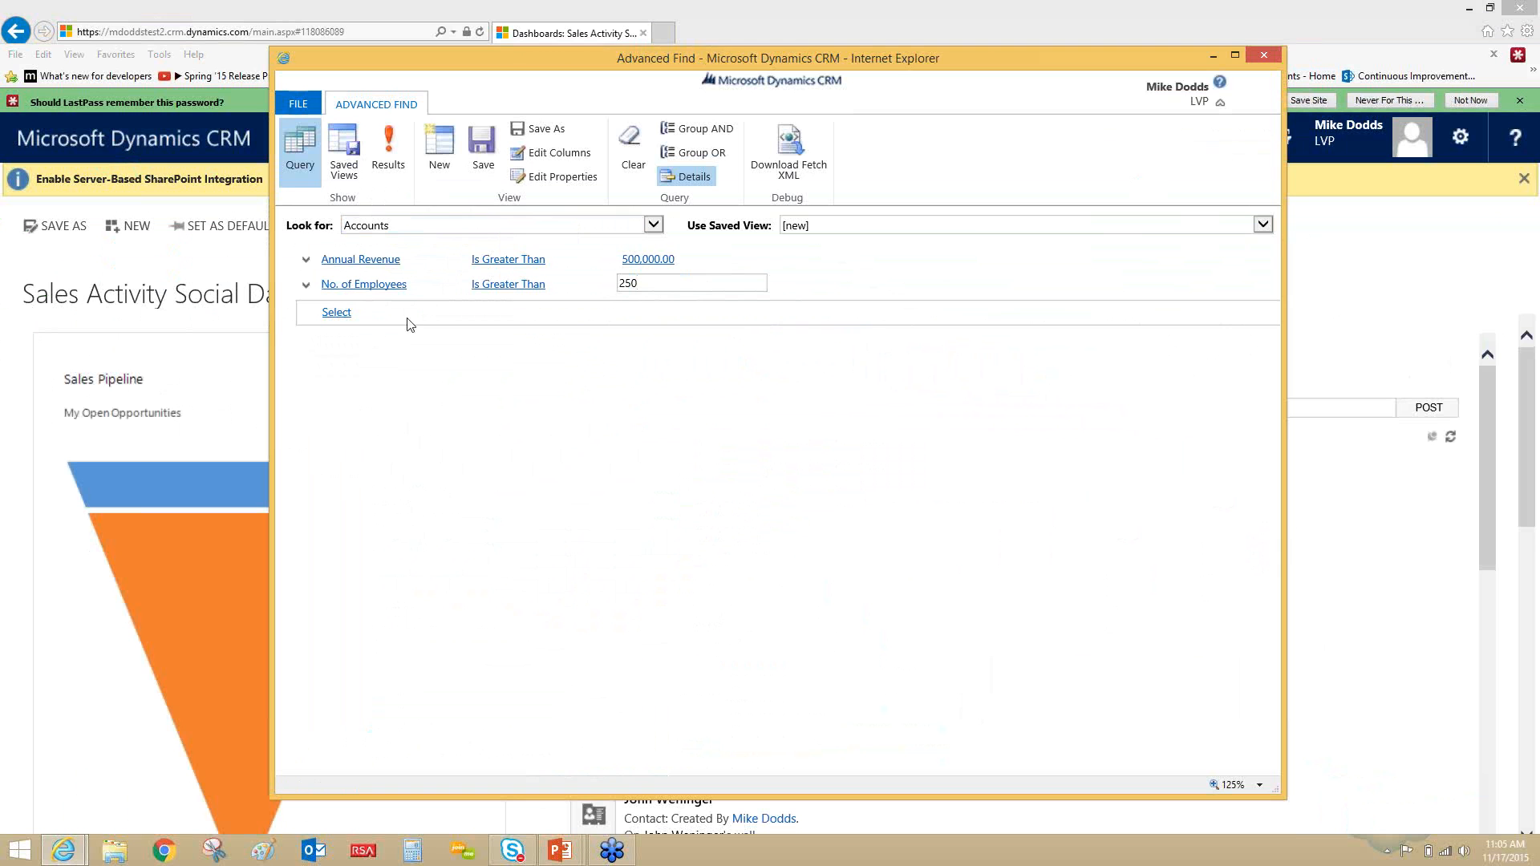
# - Group the Annual Revenue and No. of Employees conditions together with OR
pyautogui.click(306, 263)
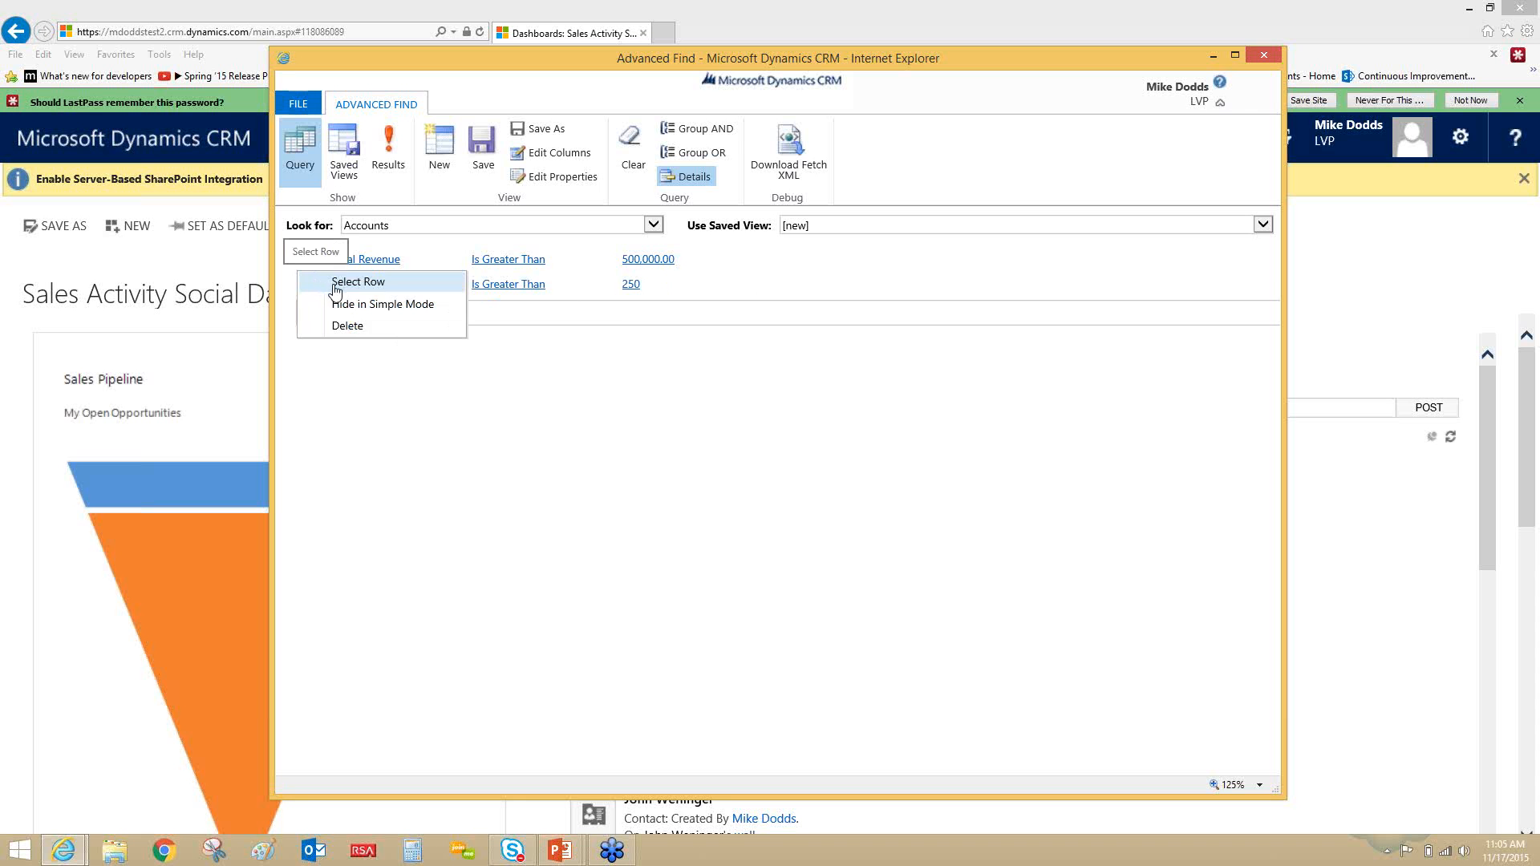
pyautogui.click(330, 286)
pyautogui.click(305, 288)
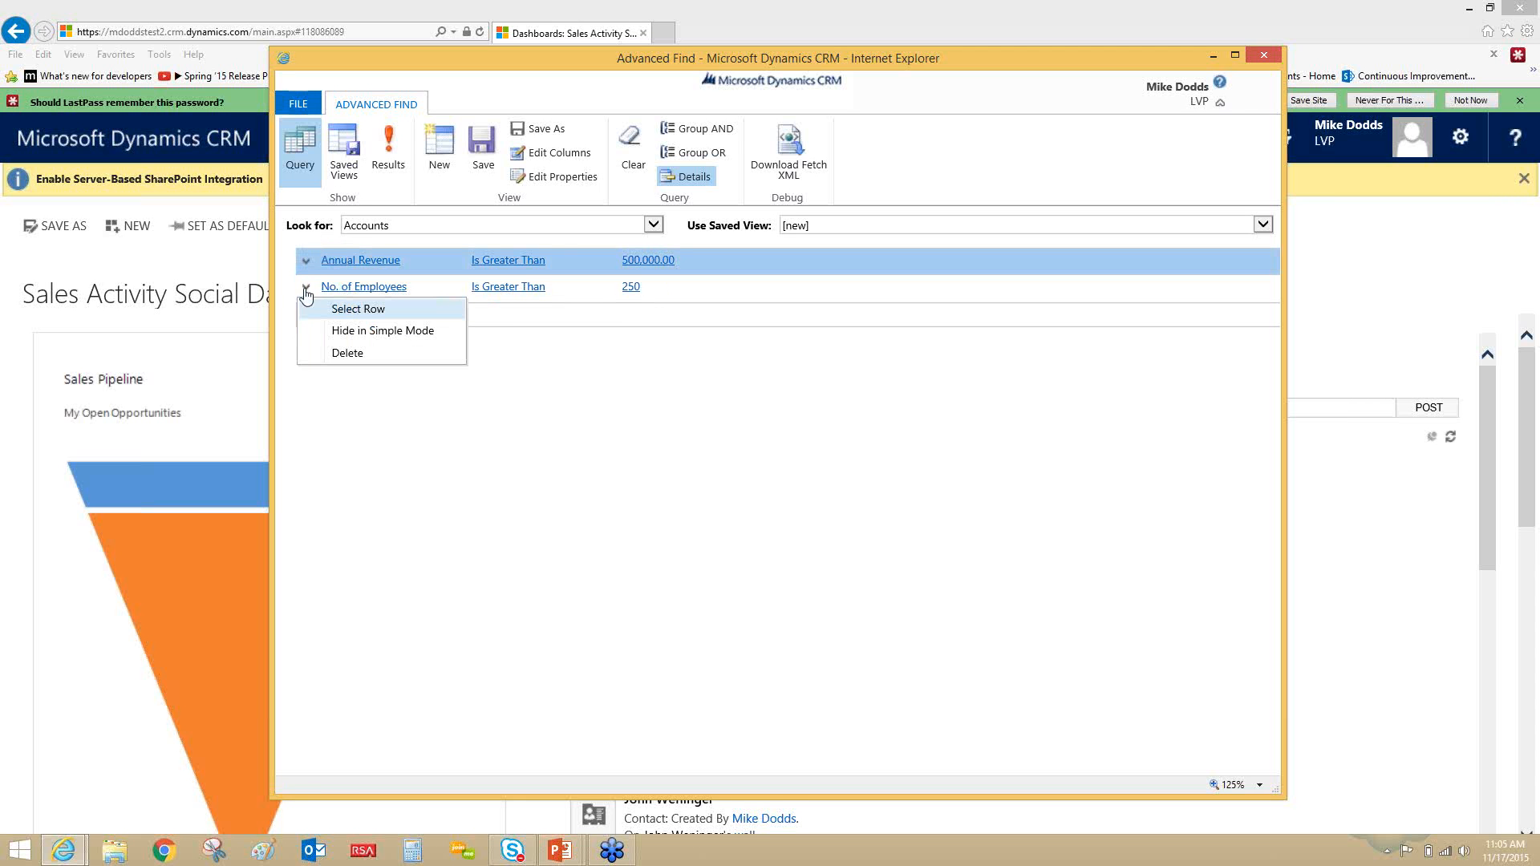
pyautogui.click(321, 306)
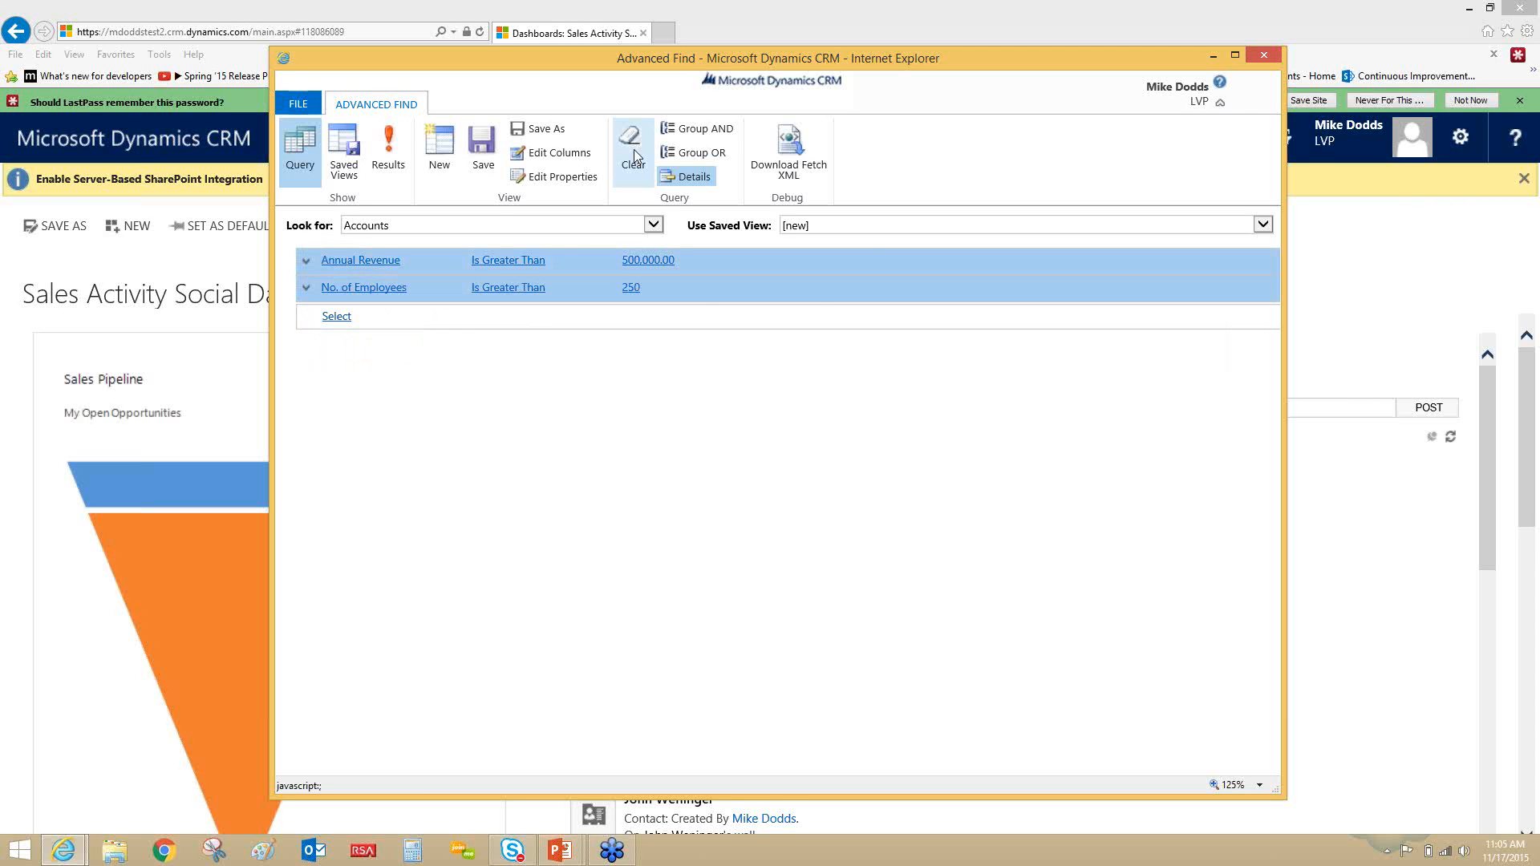
pyautogui.click(709, 154)
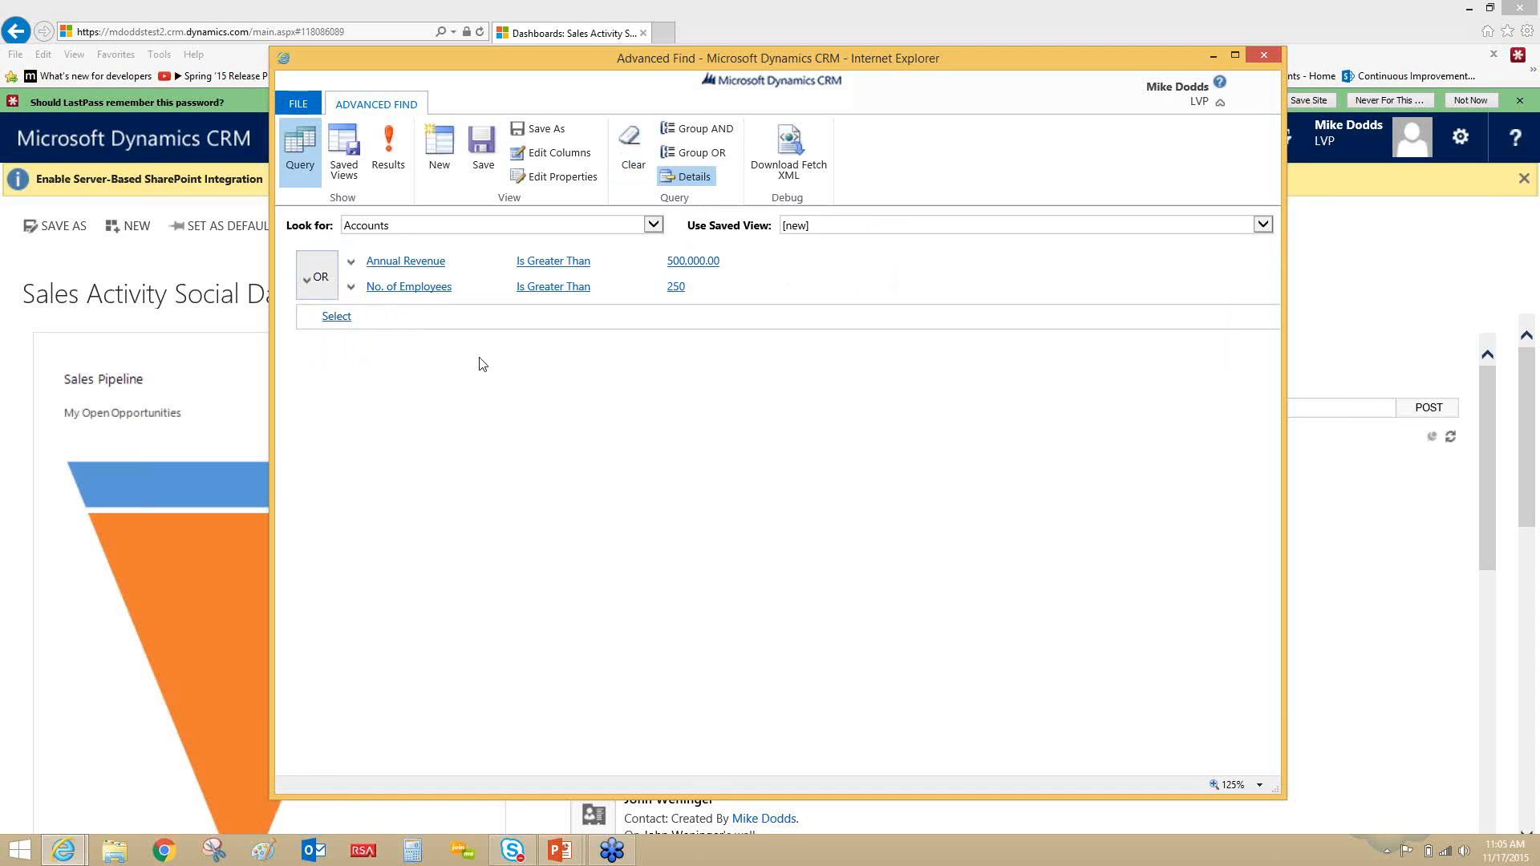
# - Add the related entity Opportunities (Account) to the query
pyautogui.click(376, 320)
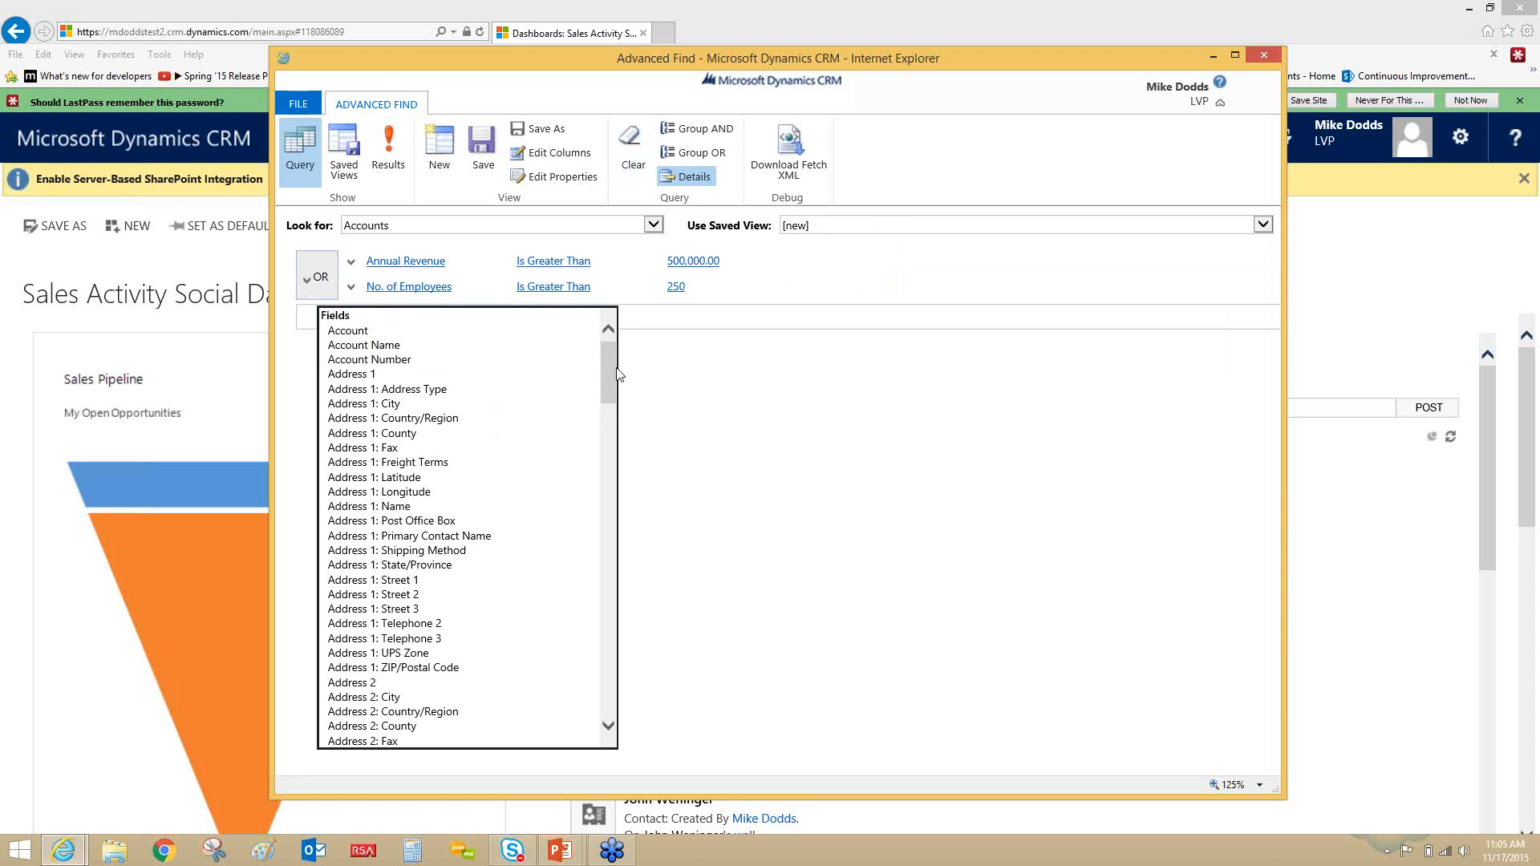
pyautogui.moveTo(610, 373); pyautogui.dragTo(603, 572)
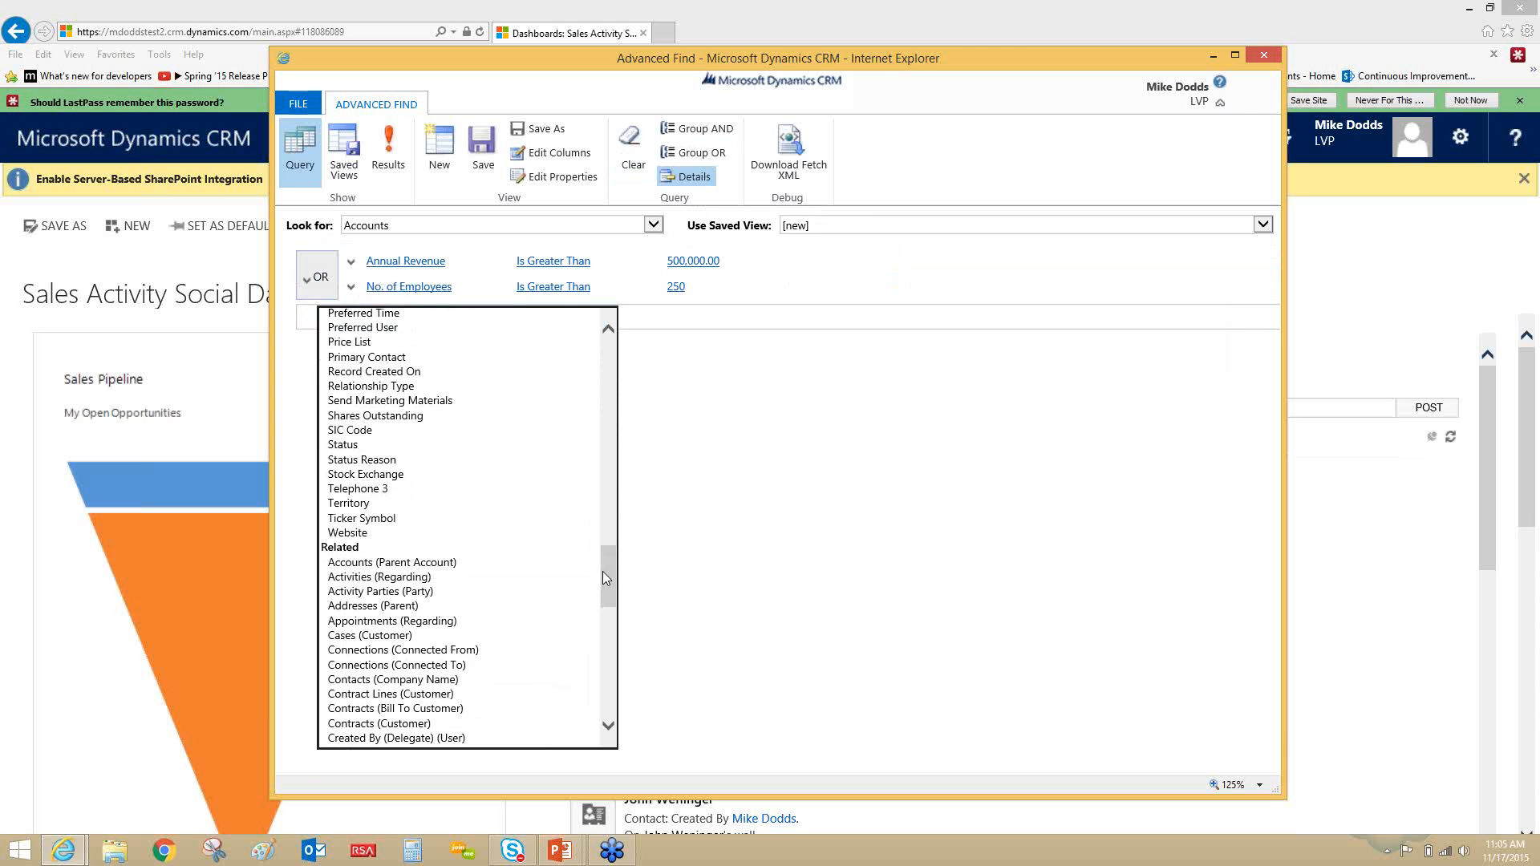
pyautogui.moveTo(603, 571); pyautogui.dragTo(600, 653)
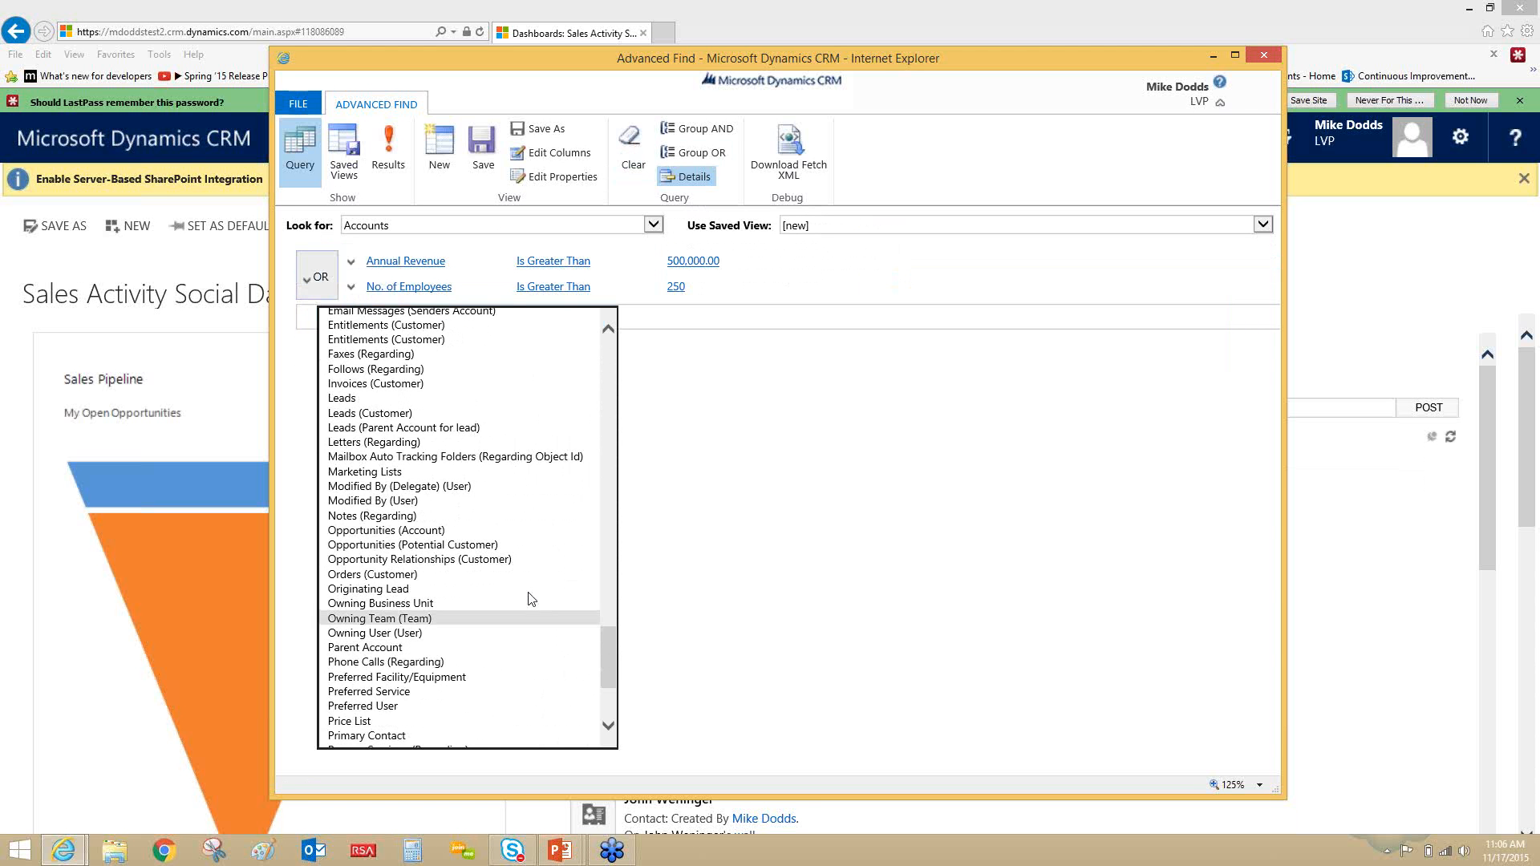
pyautogui.click(513, 531)
# - Add a condition under Opportunities (Account) that Created On is in the Last X Months, with 6 as the value
pyautogui.click(451, 372)
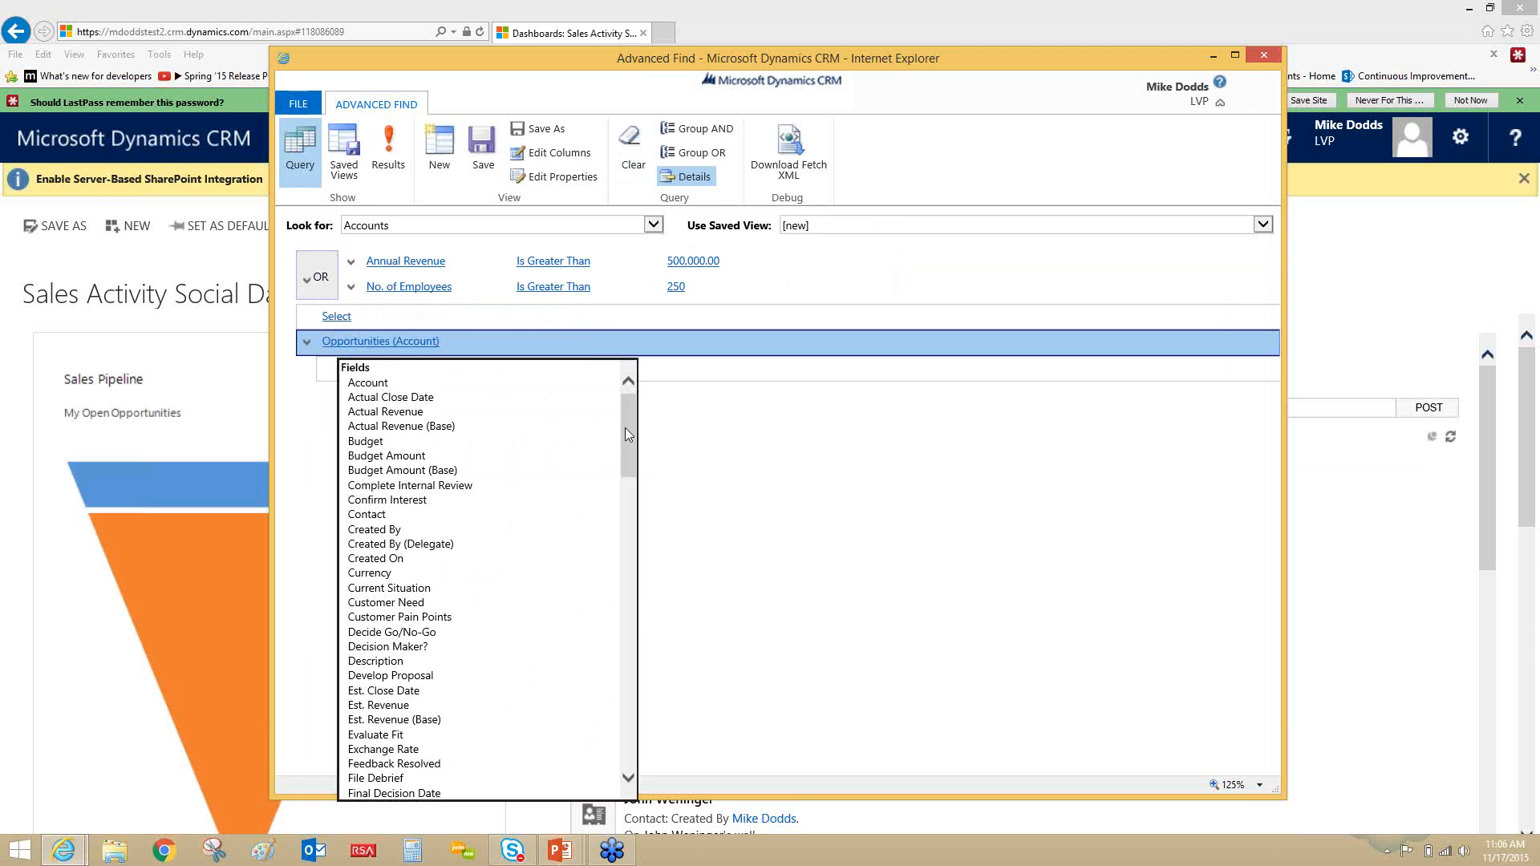
pyautogui.click(455, 558)
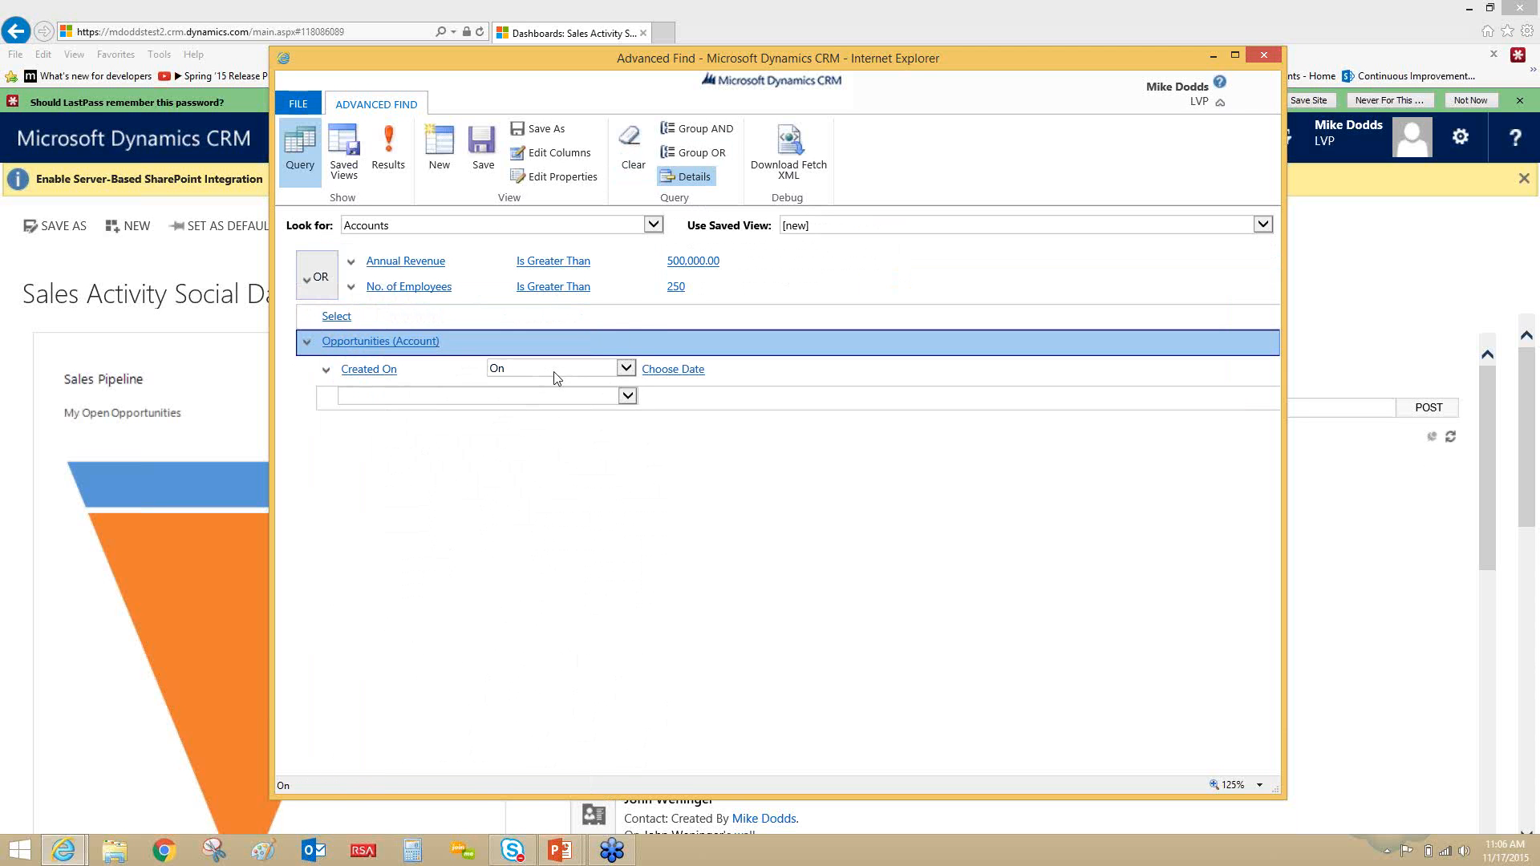
pyautogui.click(558, 378)
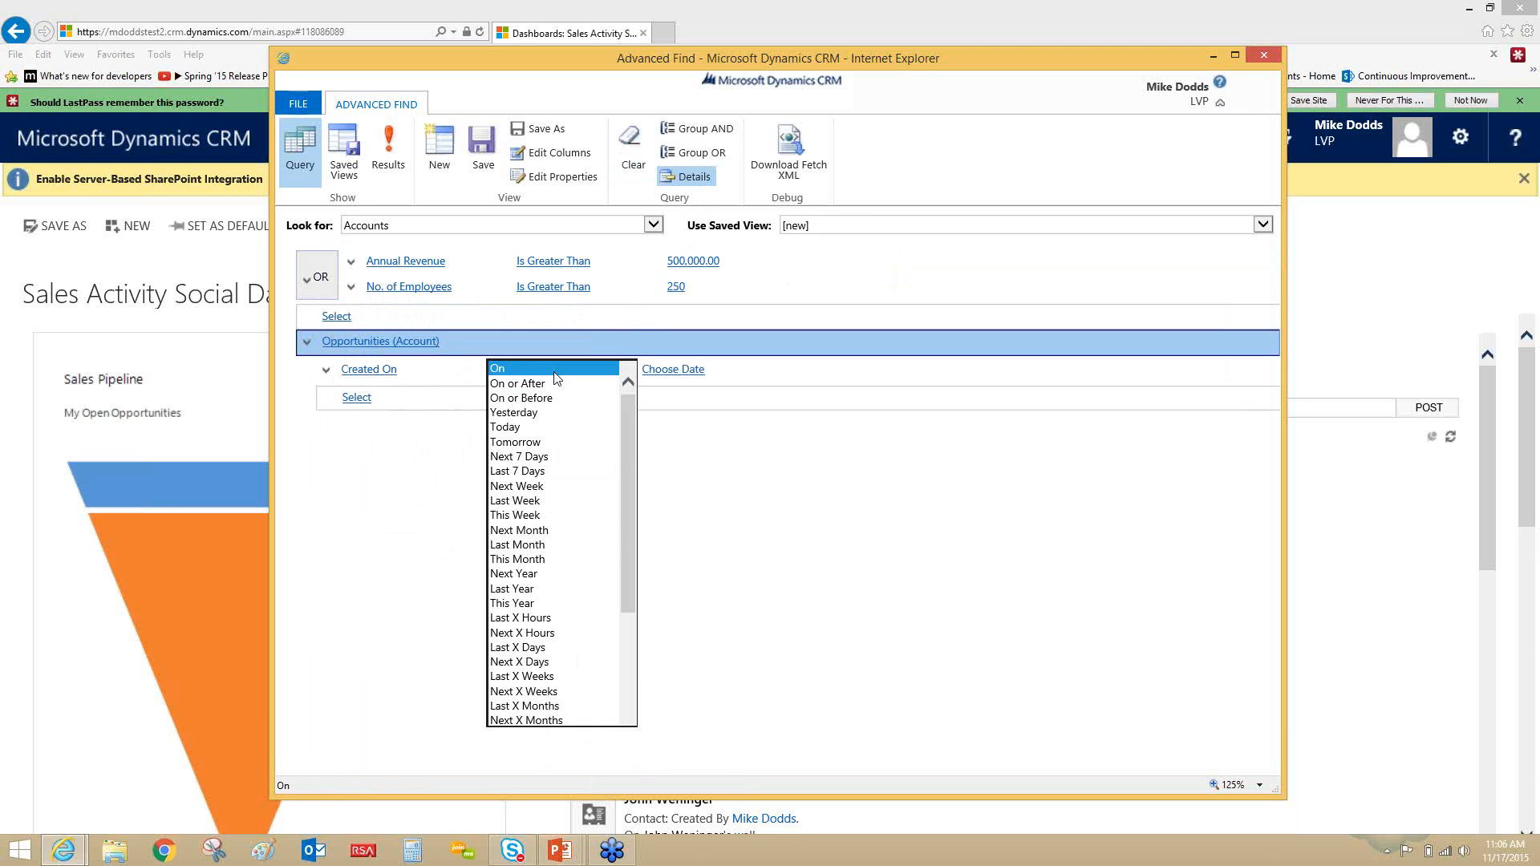
pyautogui.click(525, 711)
pyautogui.click(691, 369)
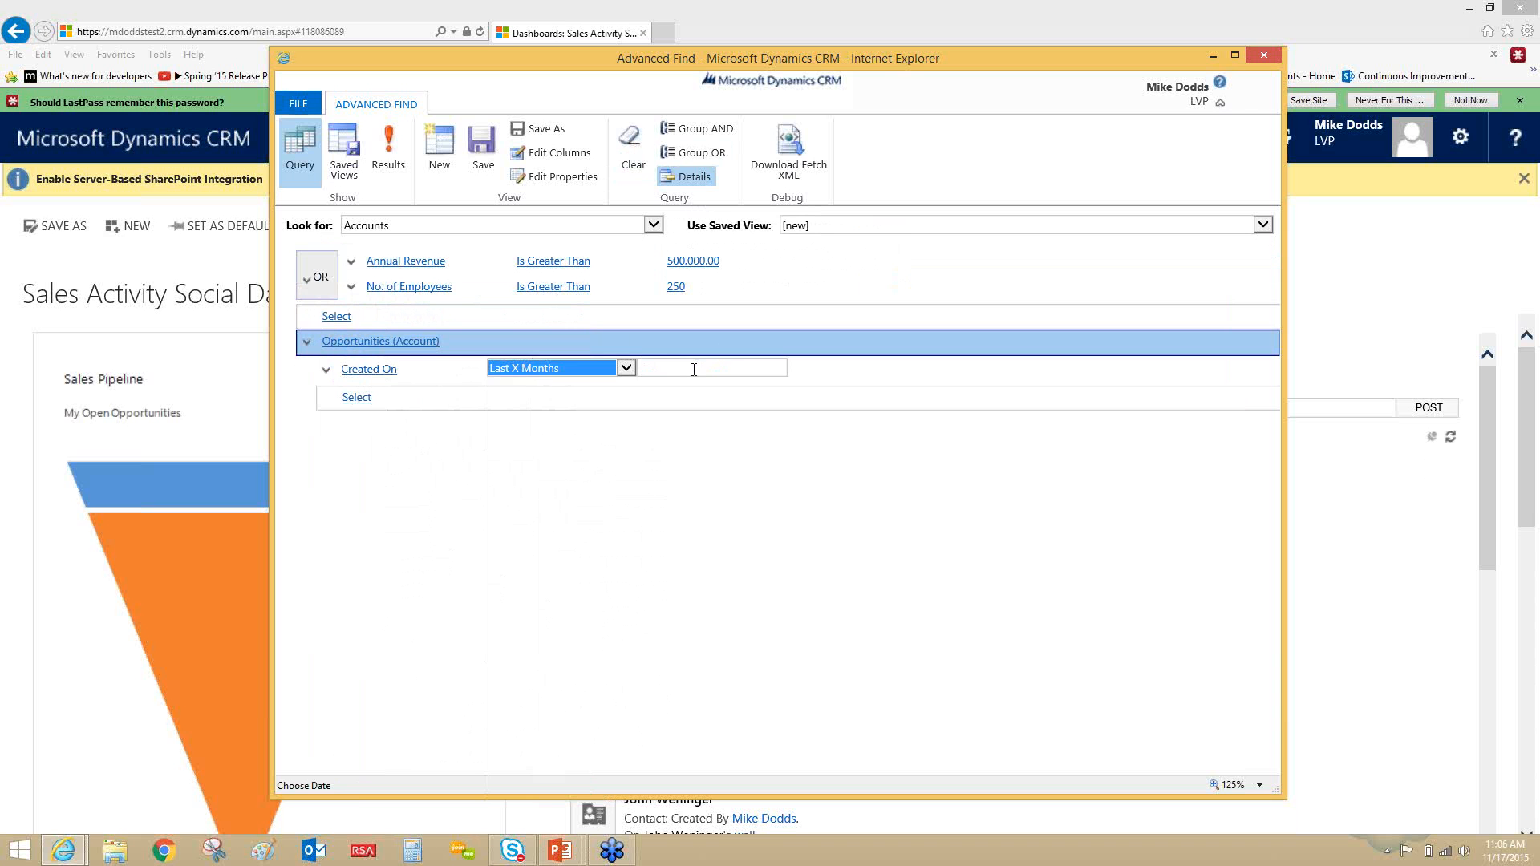
pyautogui.write('6')
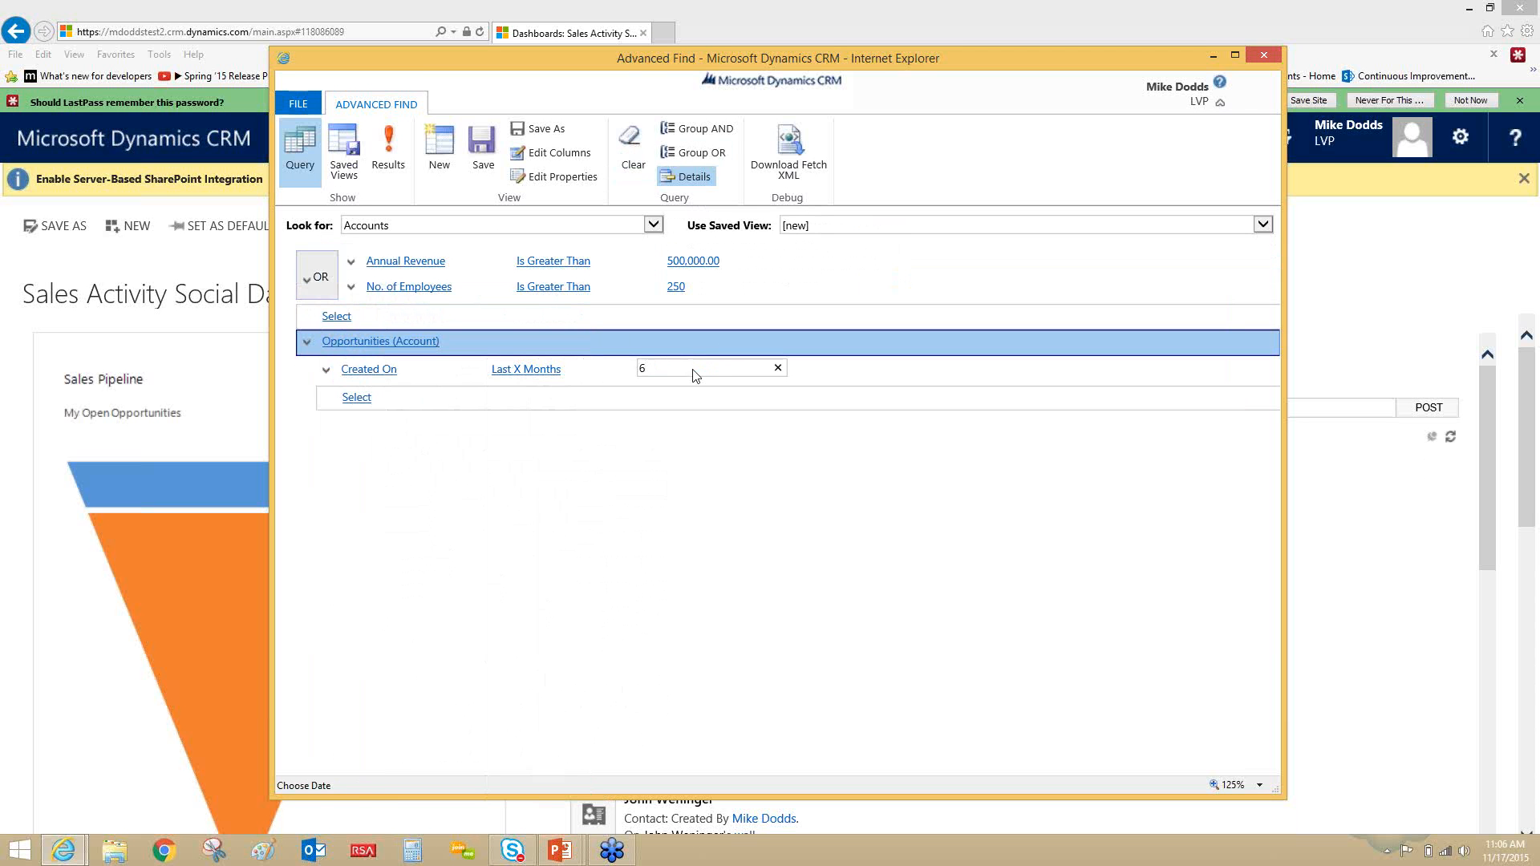
# - Remove the Main Phone column from the columns shown in the query results
pyautogui.moveTo(440, 287)
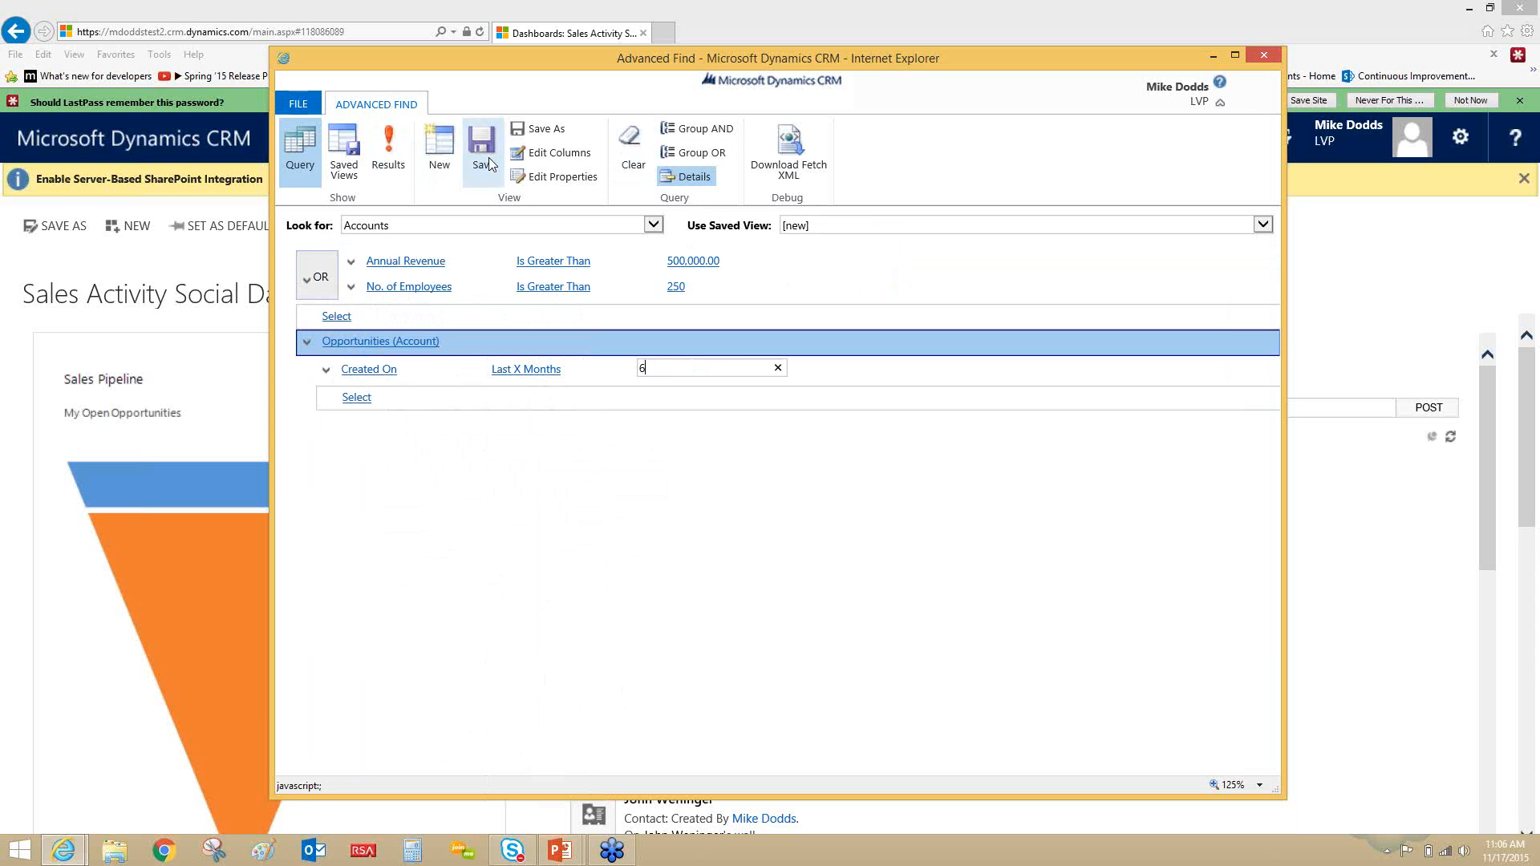
pyautogui.click(555, 160)
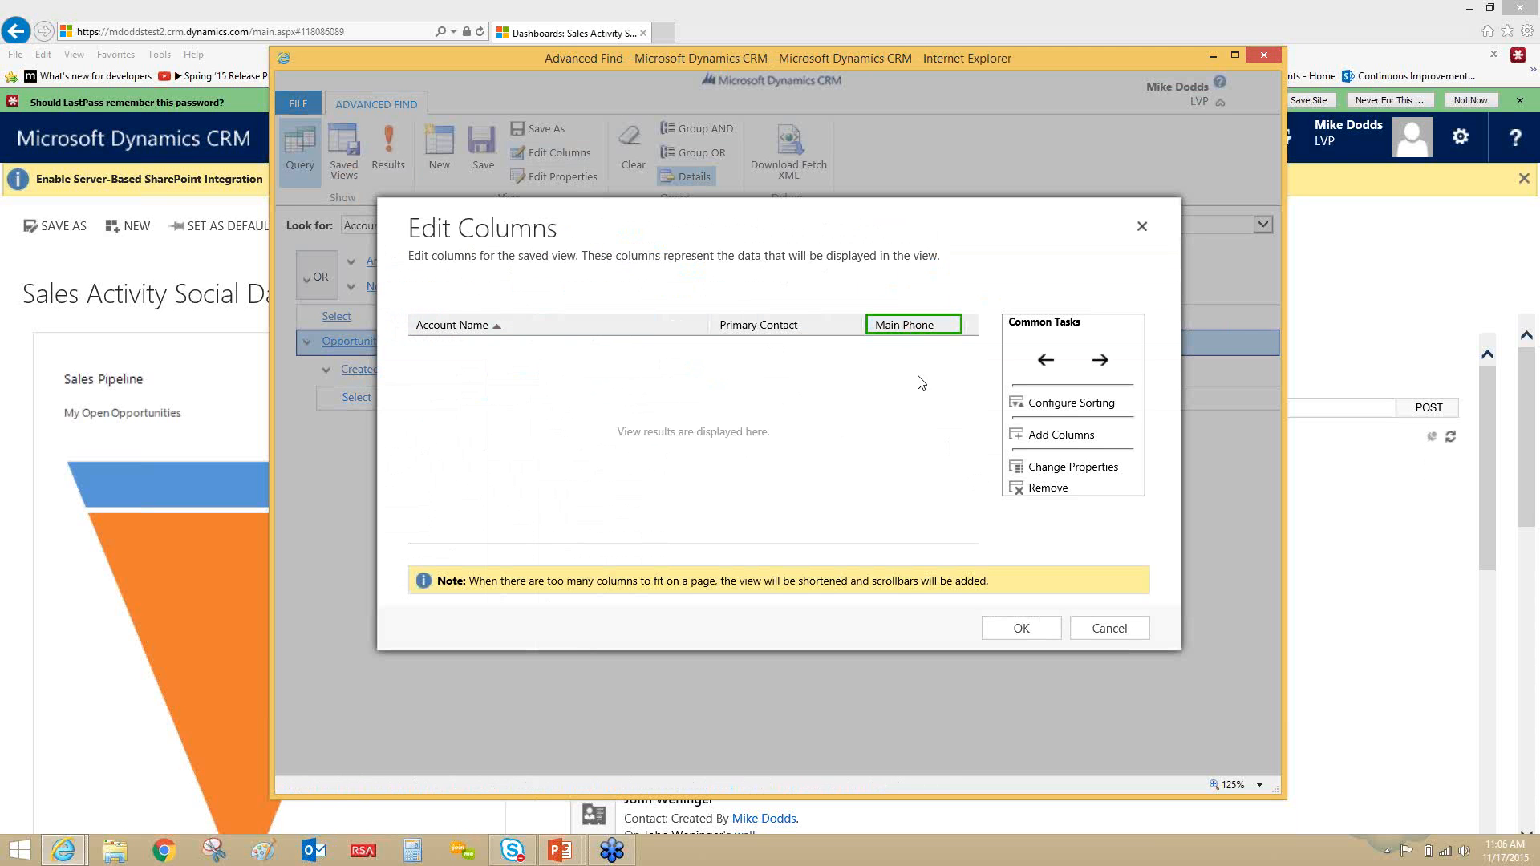
pyautogui.click(1031, 490)
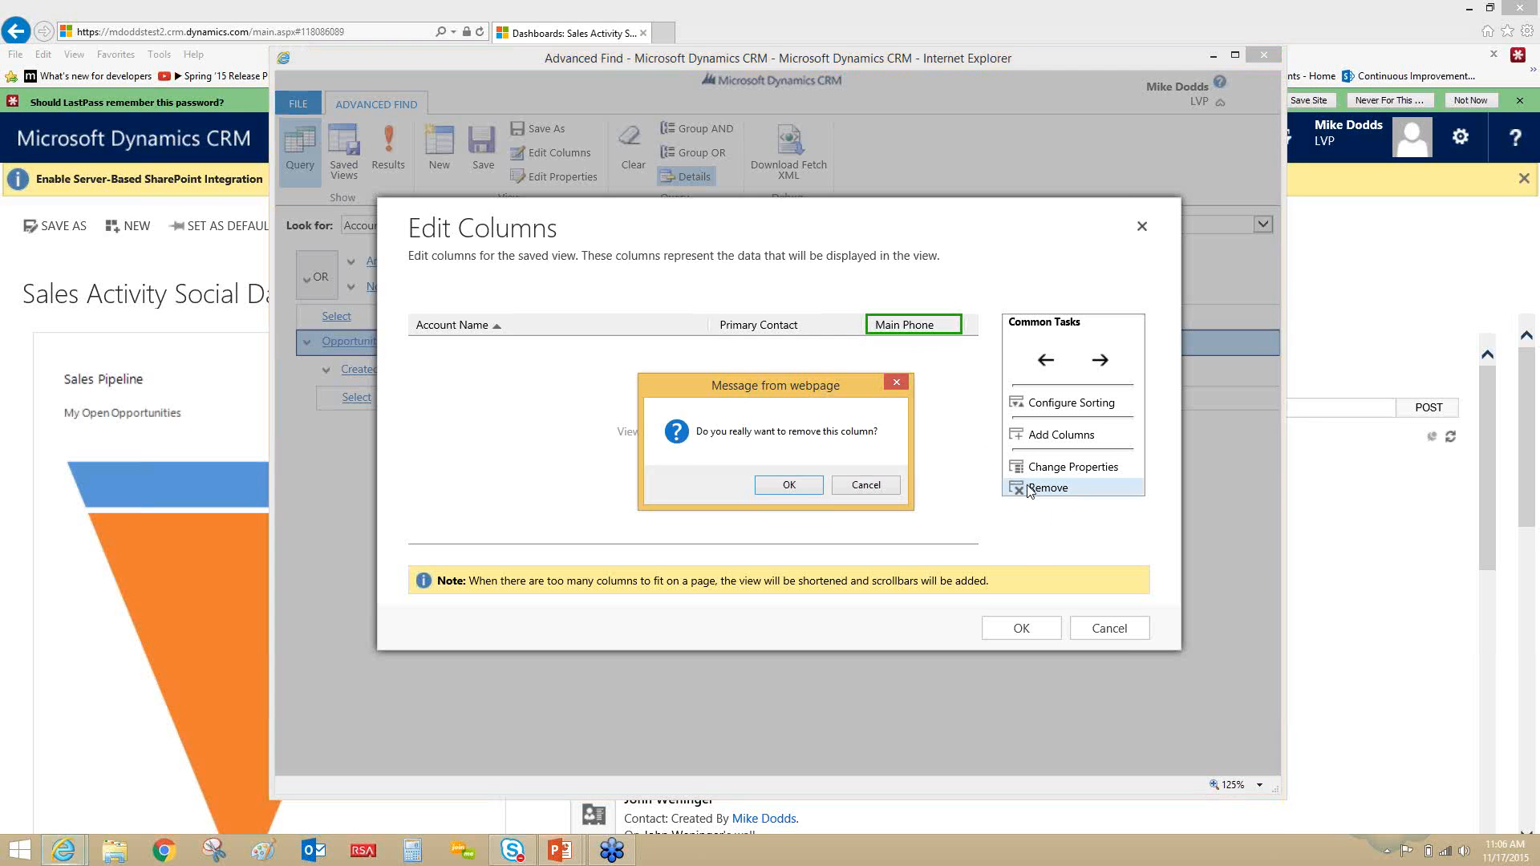
pyautogui.click(794, 486)
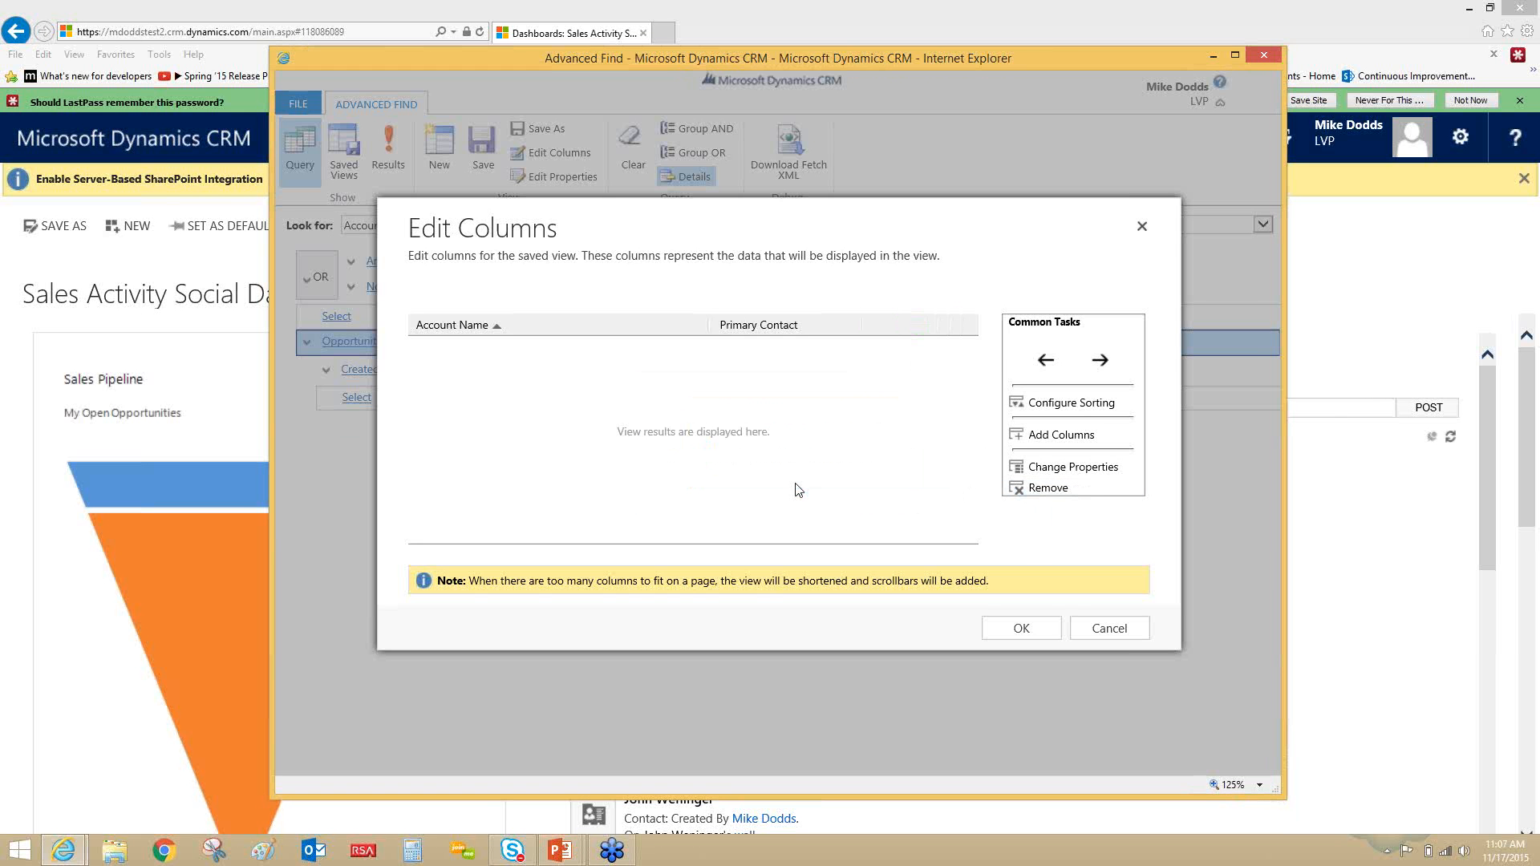
# - Add the Account columns Annual Revenue and No. of Employees to the results view and look across the column layout
pyautogui.click(1067, 434)
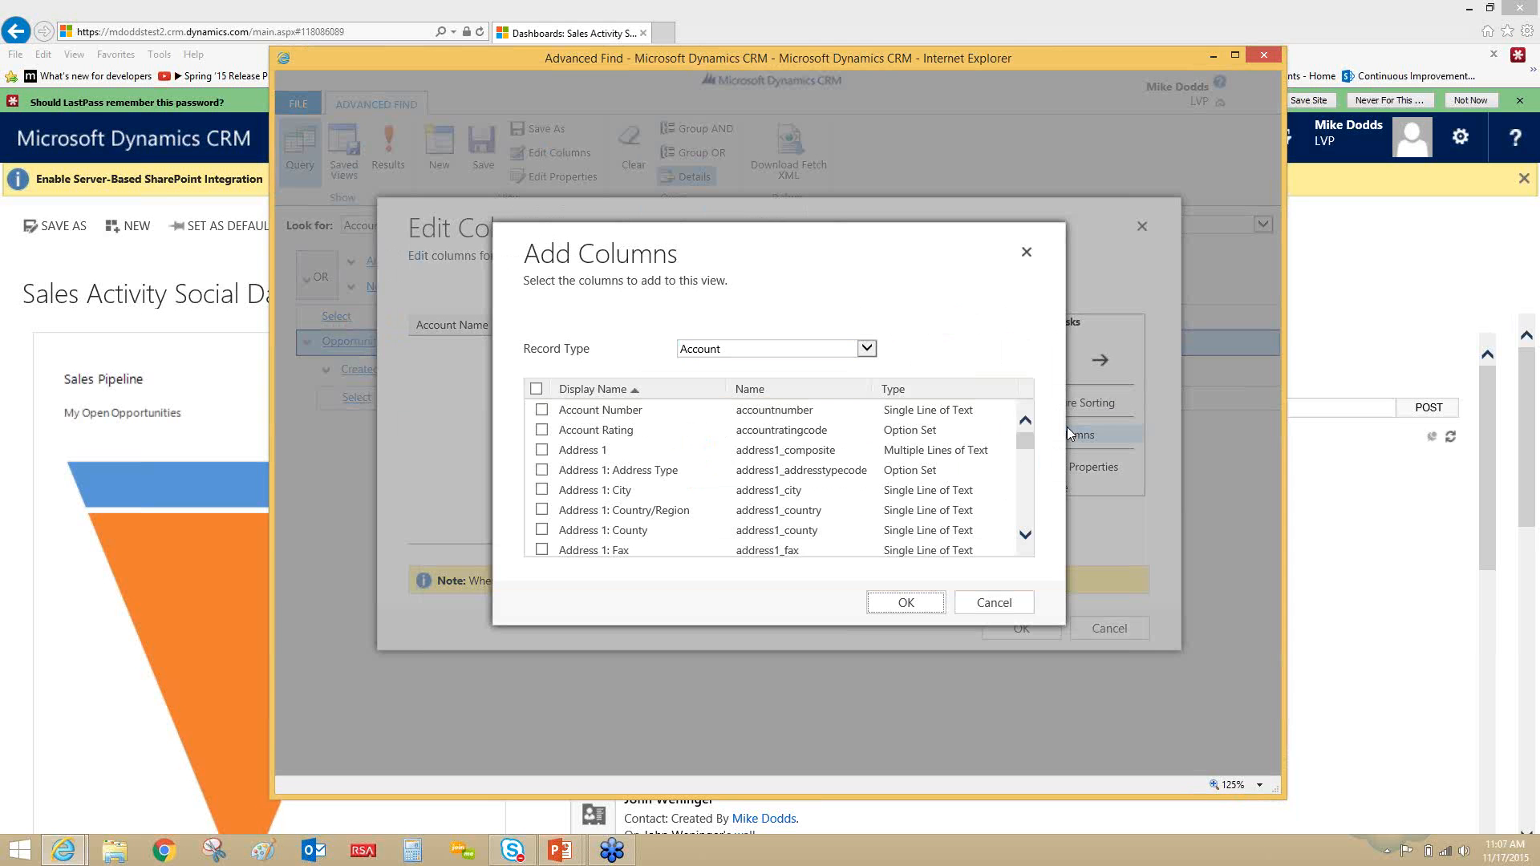
pyautogui.click(1033, 456)
pyautogui.moveTo(1033, 456); pyautogui.dragTo(1033, 483)
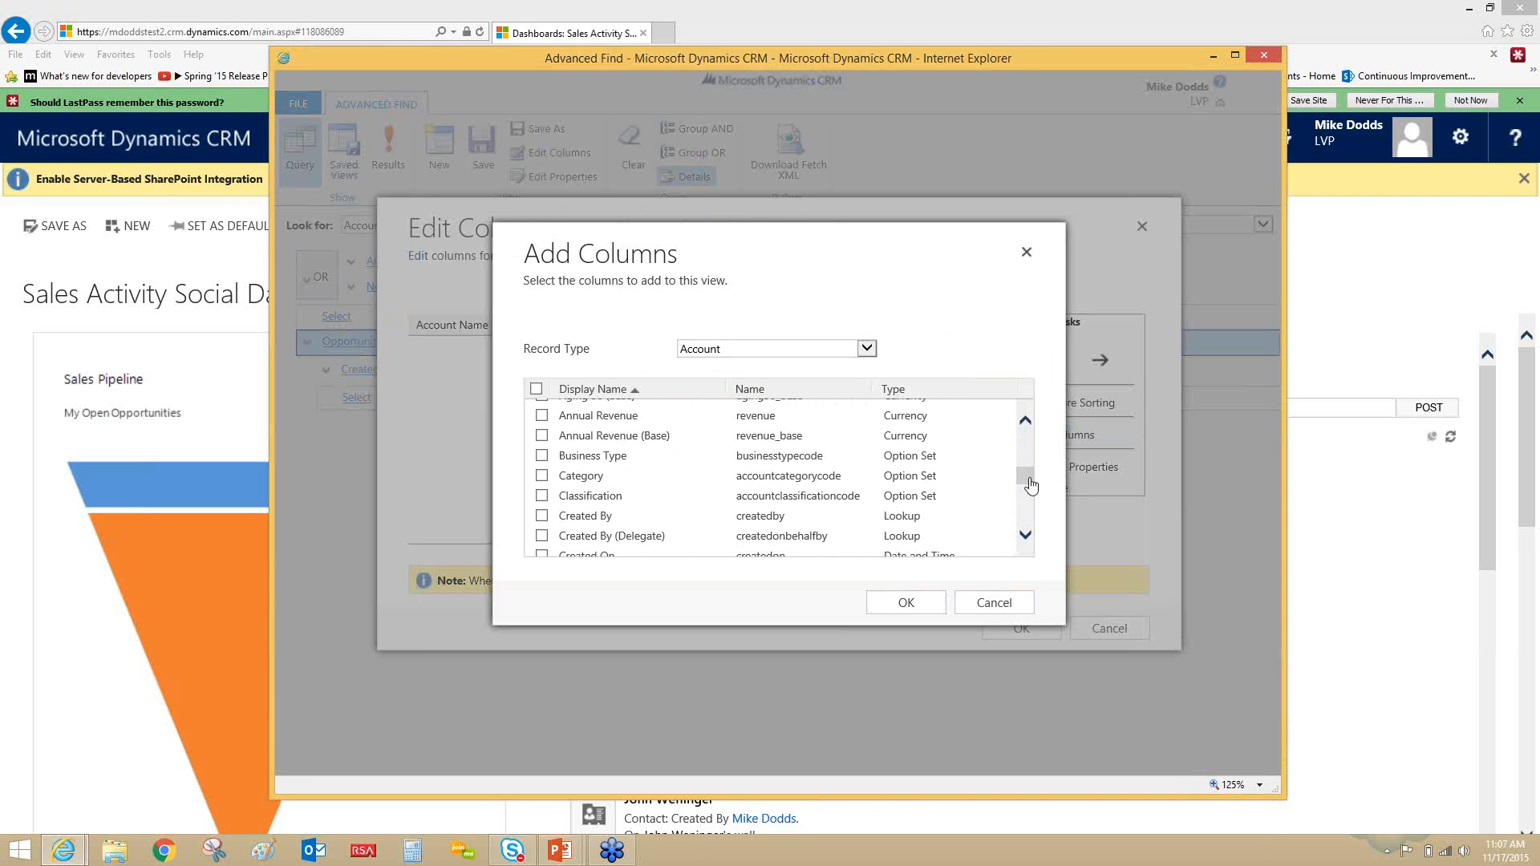
pyautogui.click(742, 418)
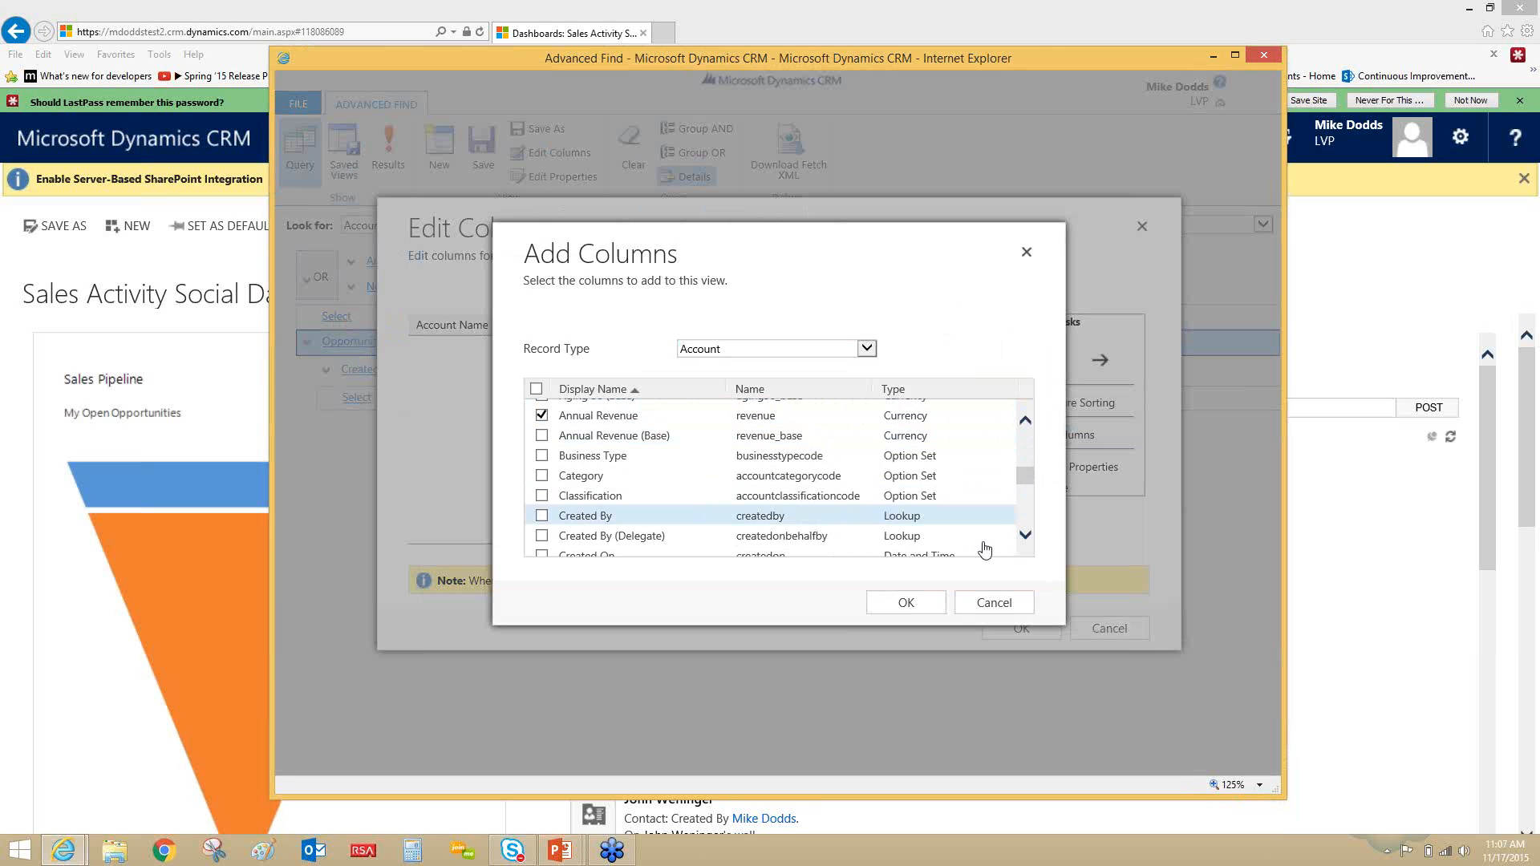
pyautogui.moveTo(1032, 473); pyautogui.dragTo(1032, 493)
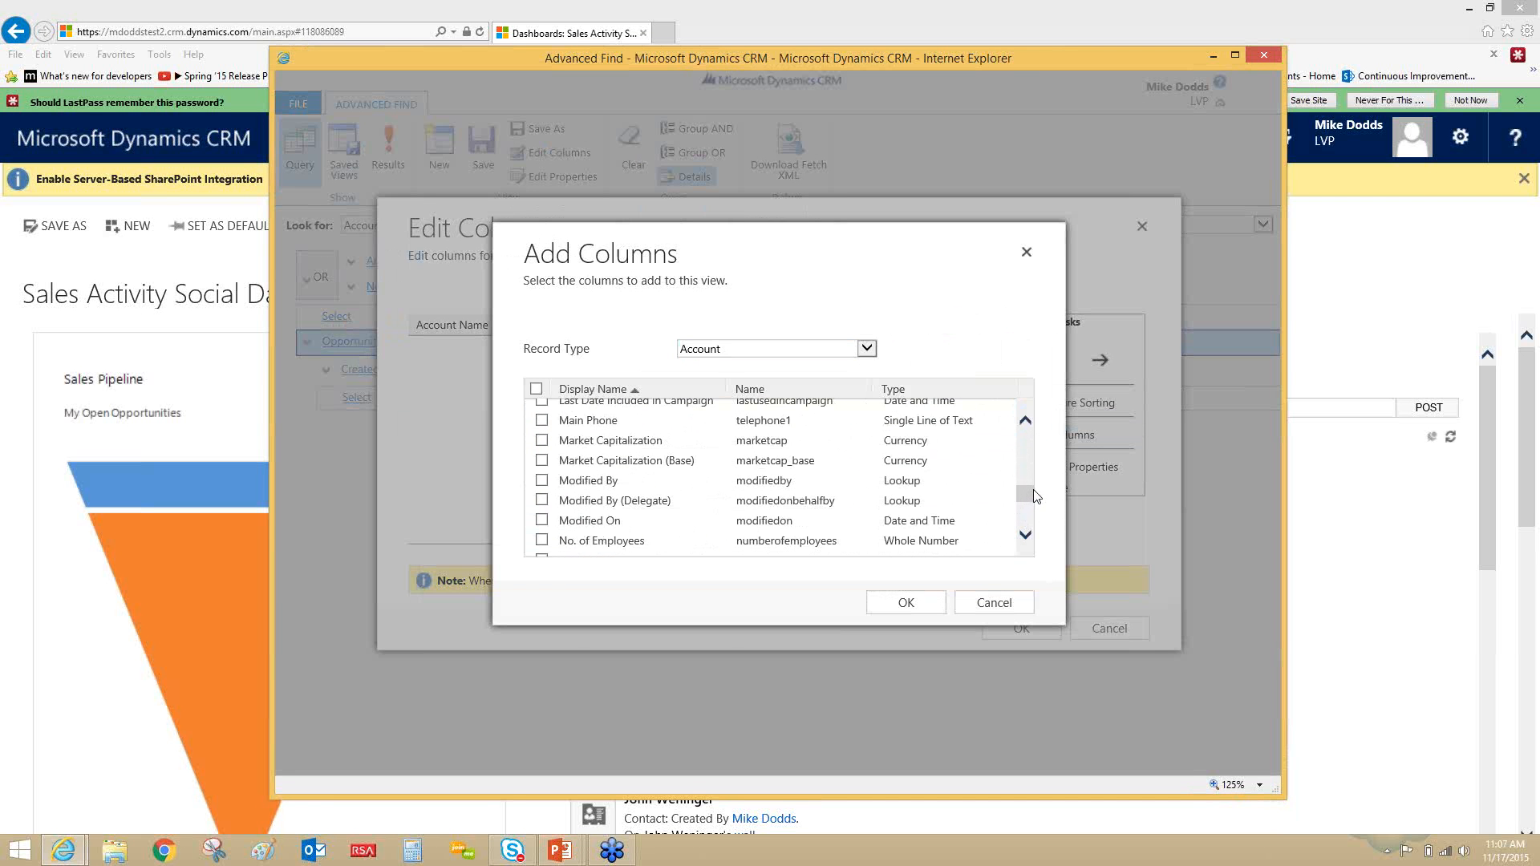
pyautogui.click(656, 544)
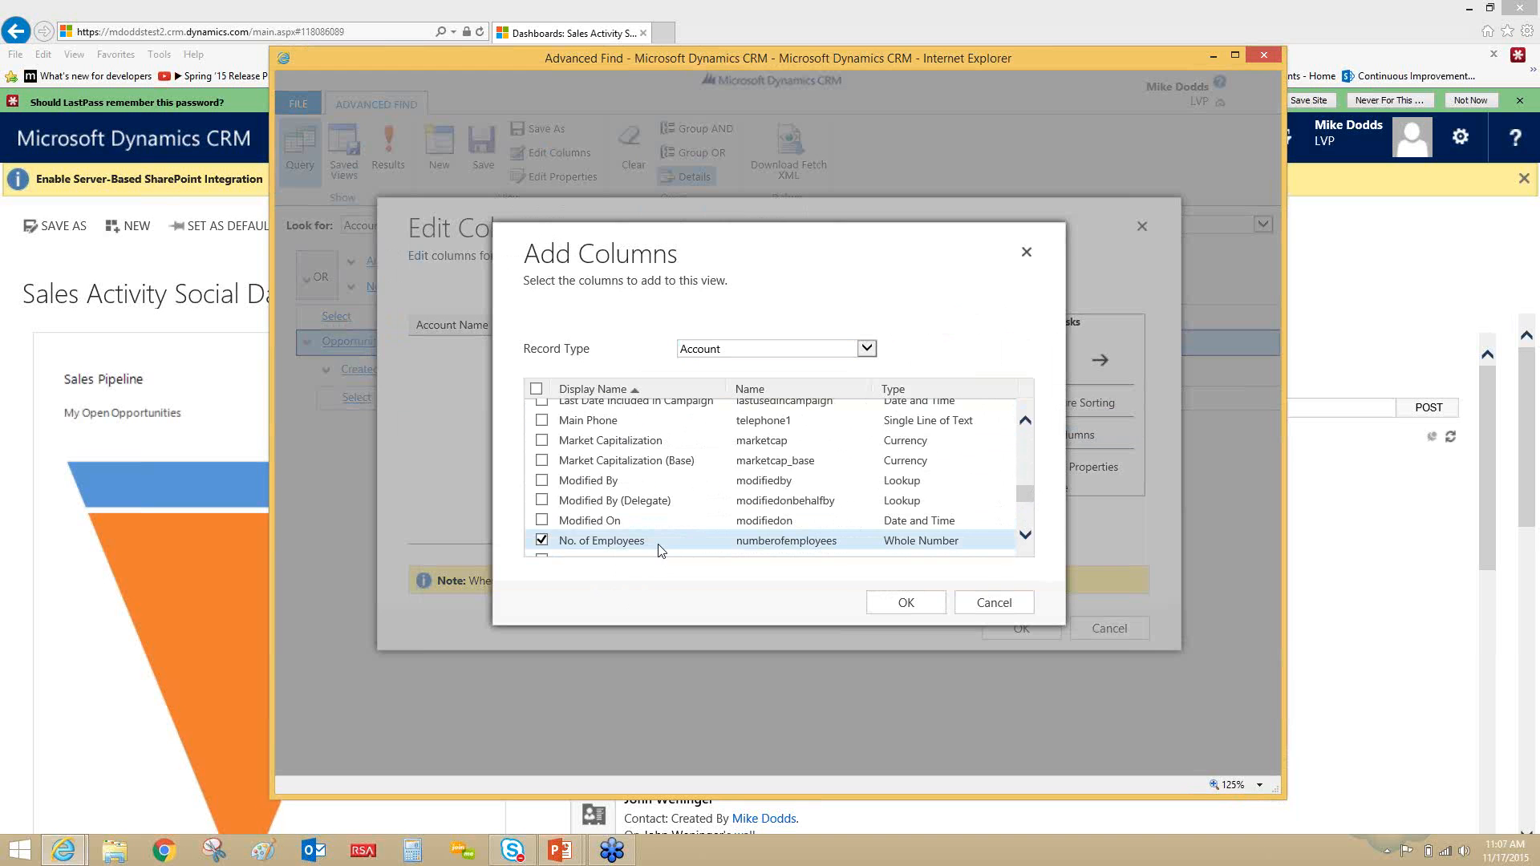
pyautogui.click(904, 604)
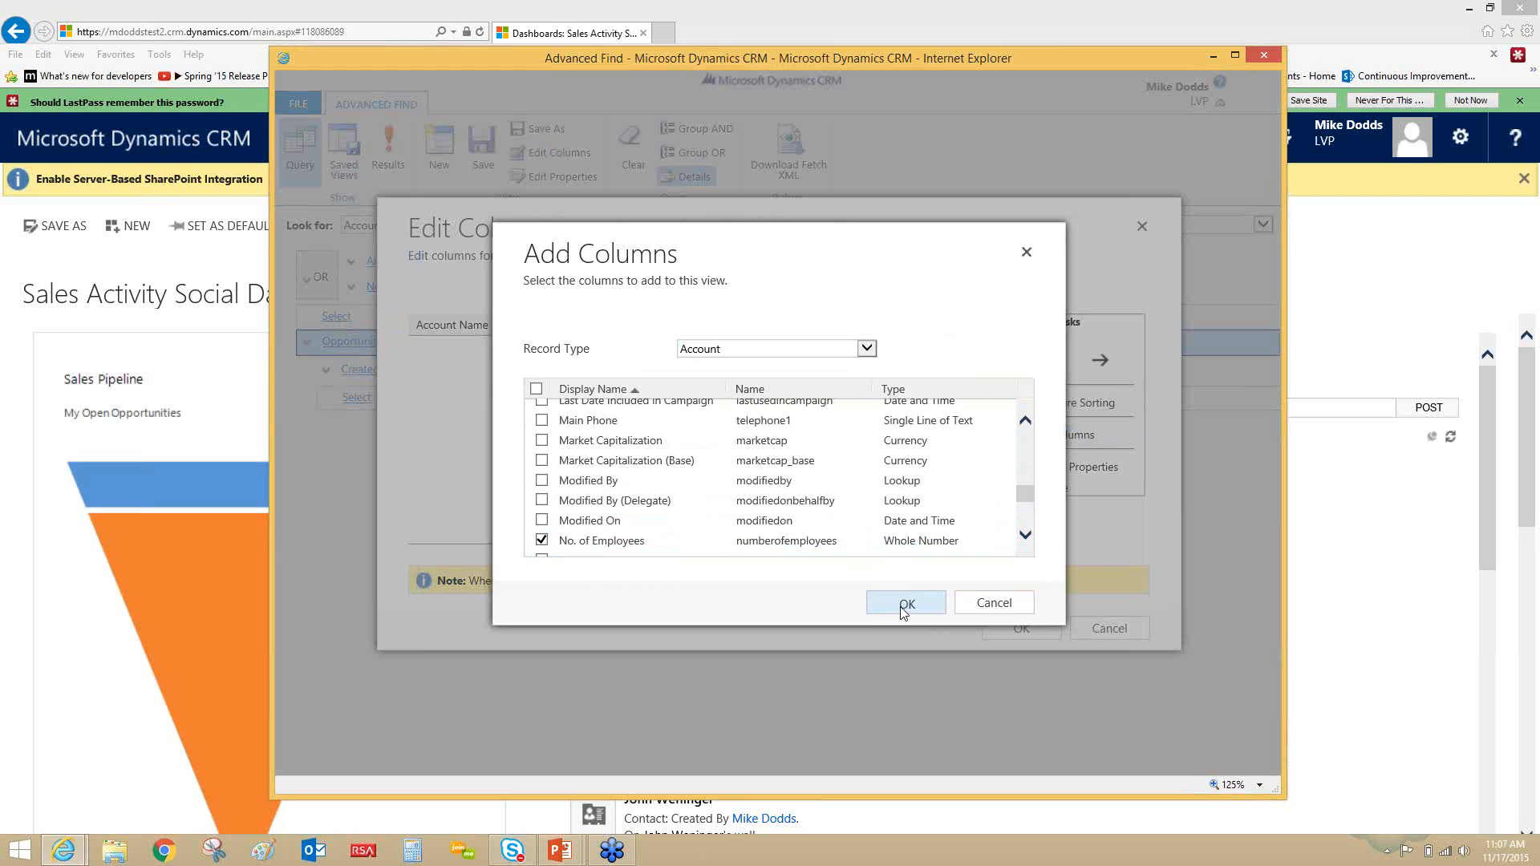
pyautogui.moveTo(815, 539); pyautogui.dragTo(716, 544)
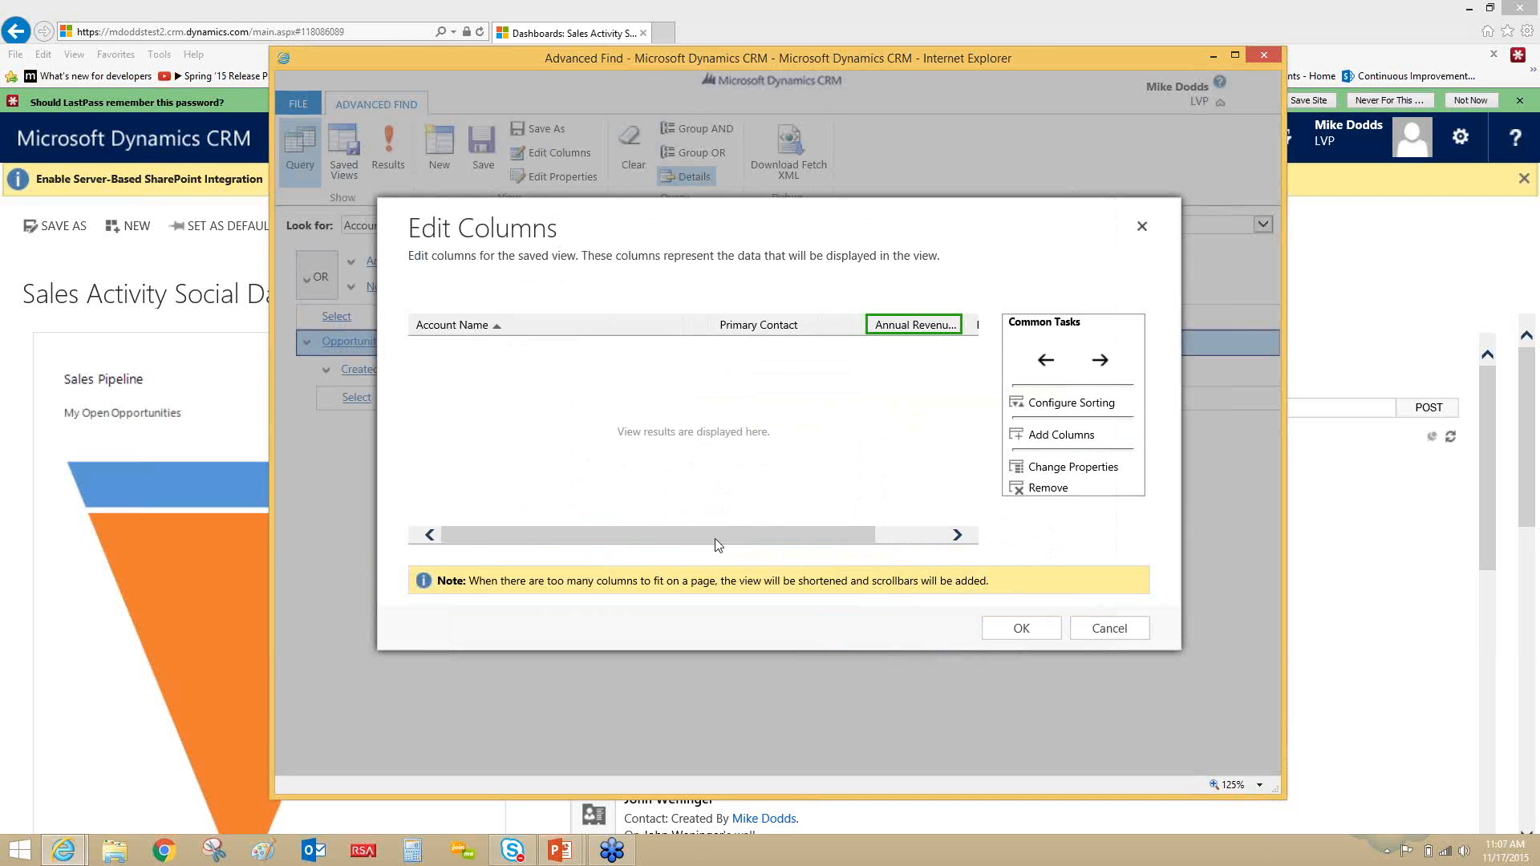
# - Apply the edited result columns and run the query to view the matching accounts, returning to the query definition
pyautogui.click(1024, 626)
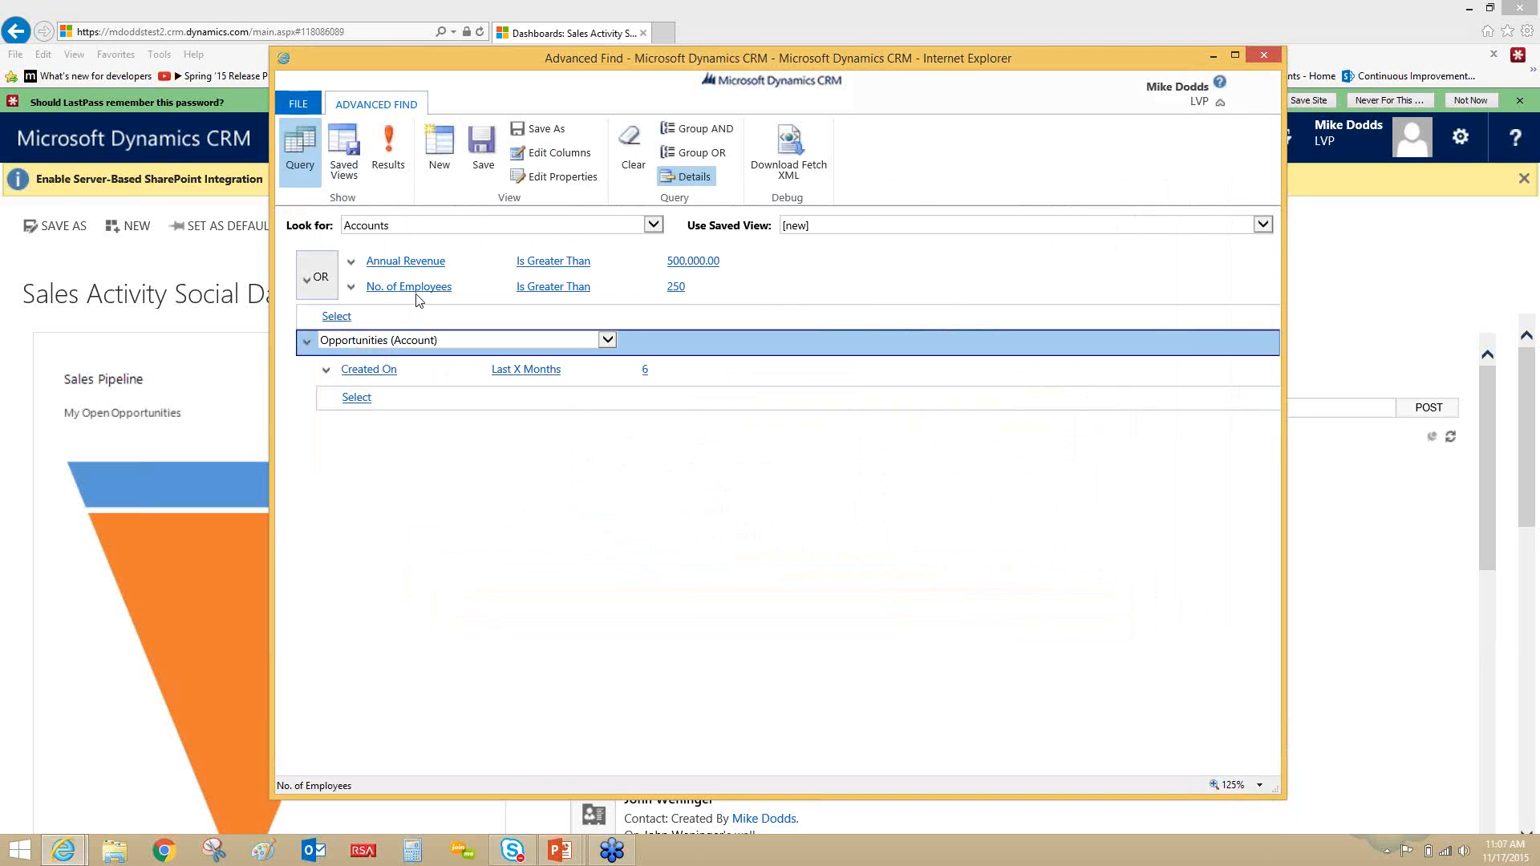
pyautogui.click(401, 159)
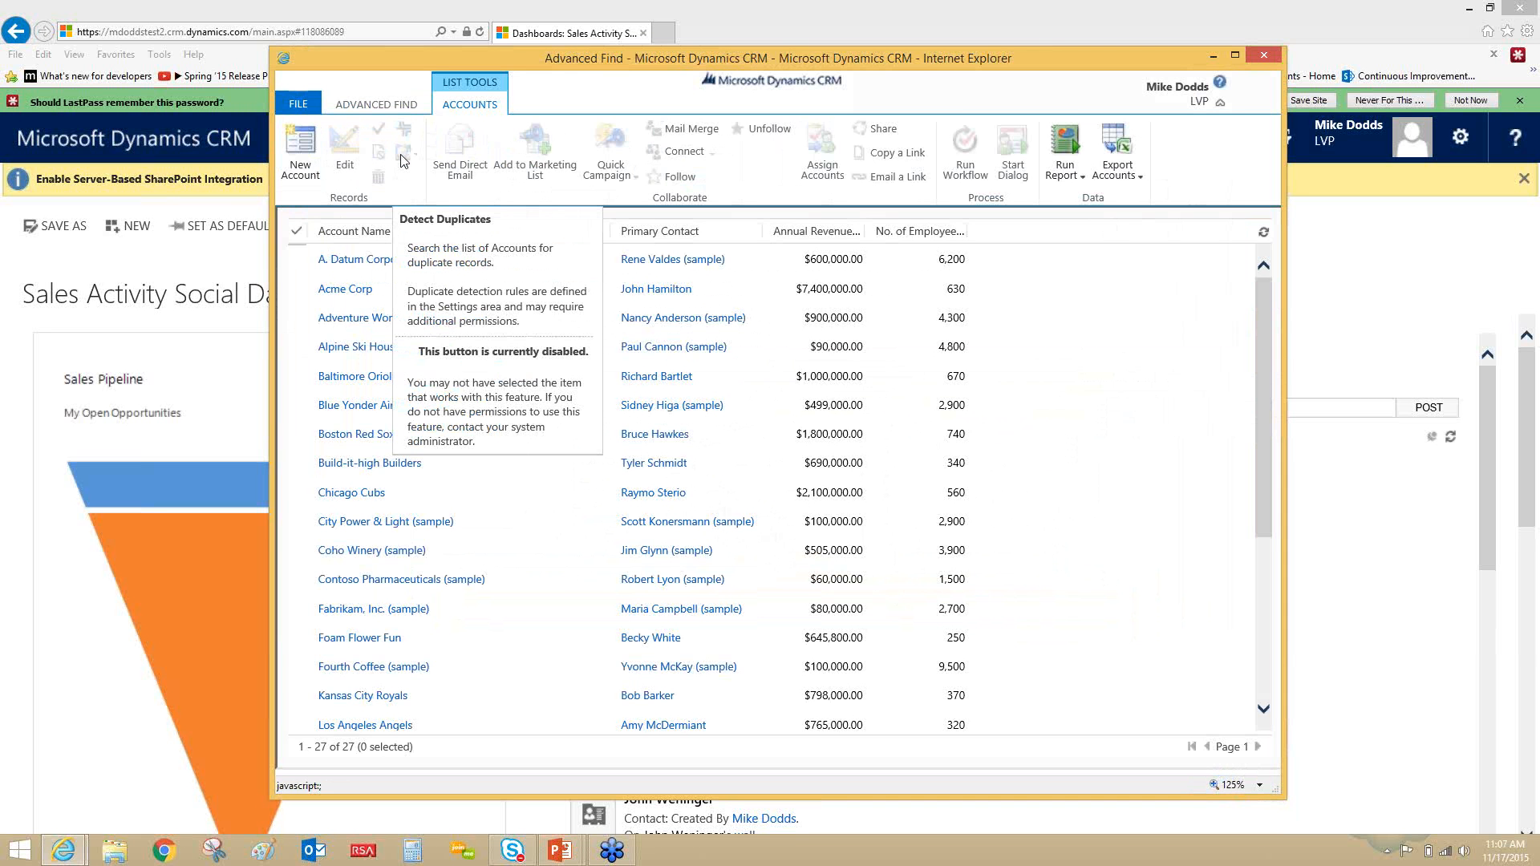
pyautogui.click(377, 112)
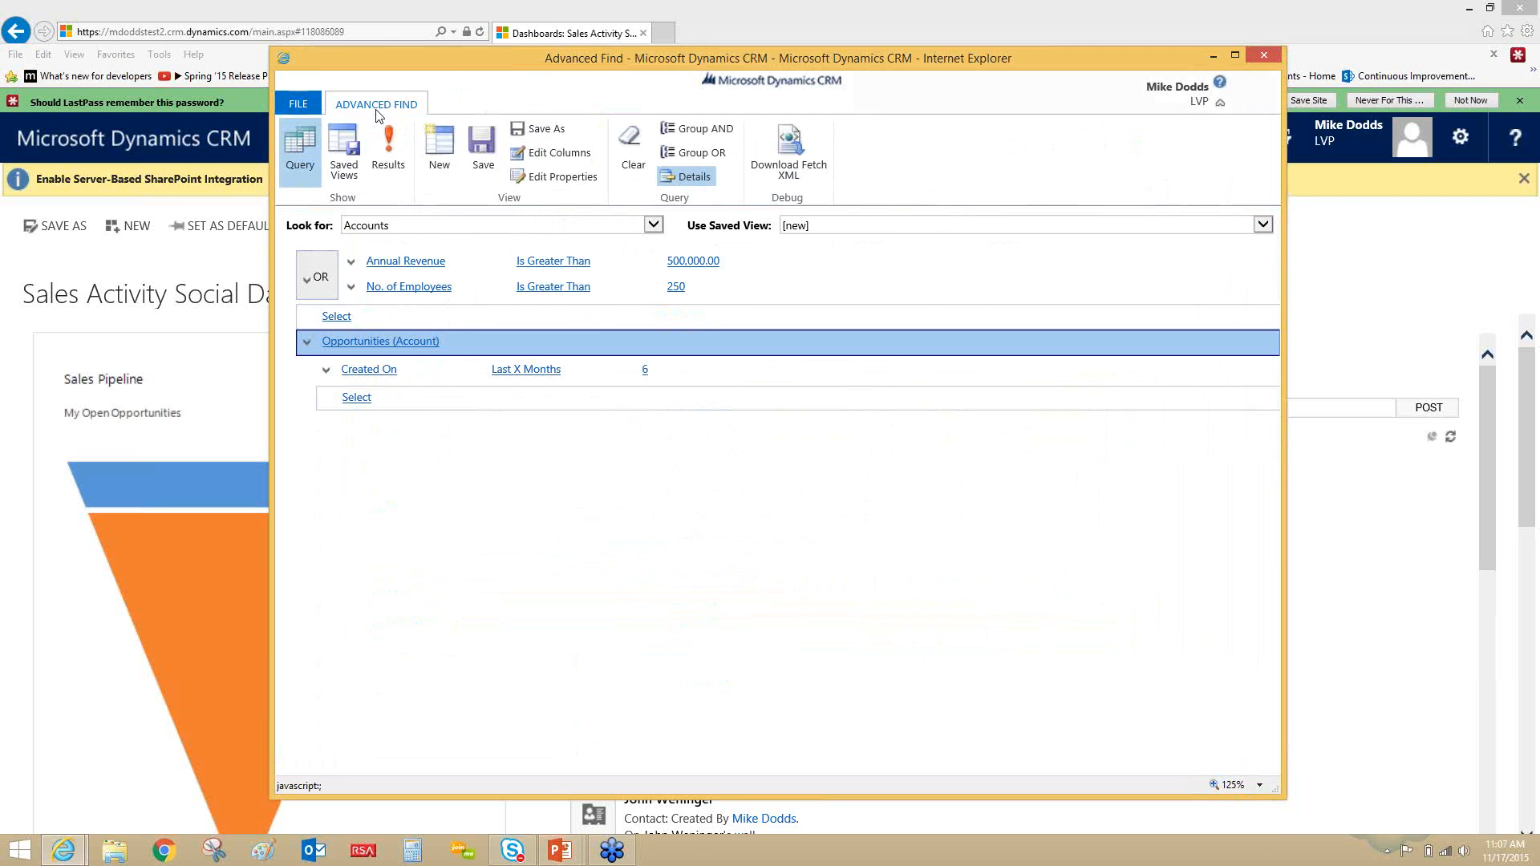
# - Save the query as a new view named "top tier clients - " followed by the owner's first name and last initial
pyautogui.click(550, 131)
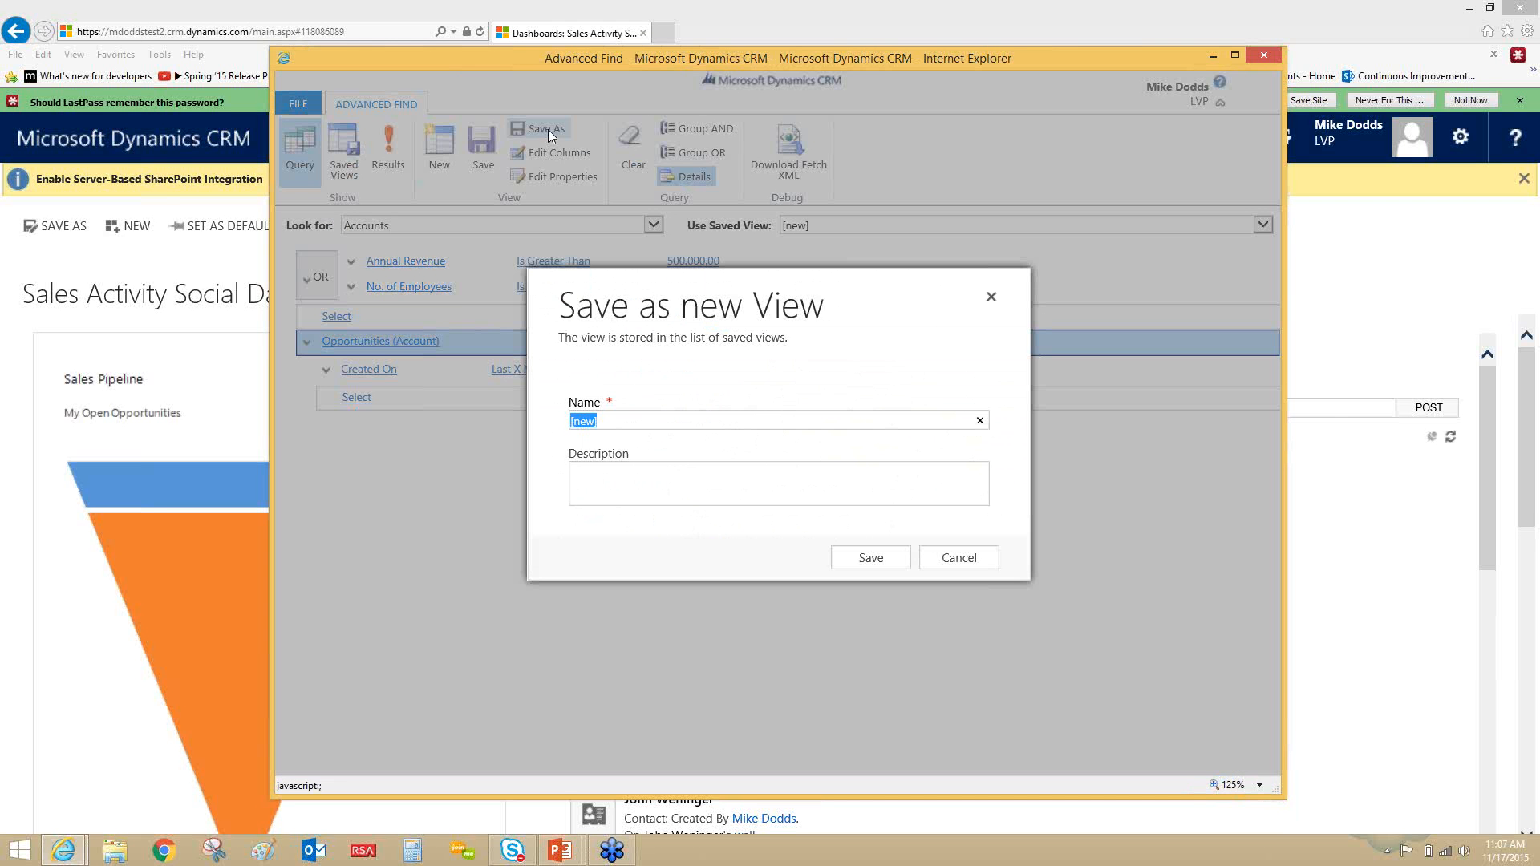
pyautogui.click(608, 420)
pyautogui.press('BackSpace')
pyautogui.press('BackSpace')
pyautogui.press('BackSpace')
pyautogui.press('BackSpace')
pyautogui.press('BackSpace')
pyautogui.write('top tier clients - Mike D')
pyautogui.click(890, 567)
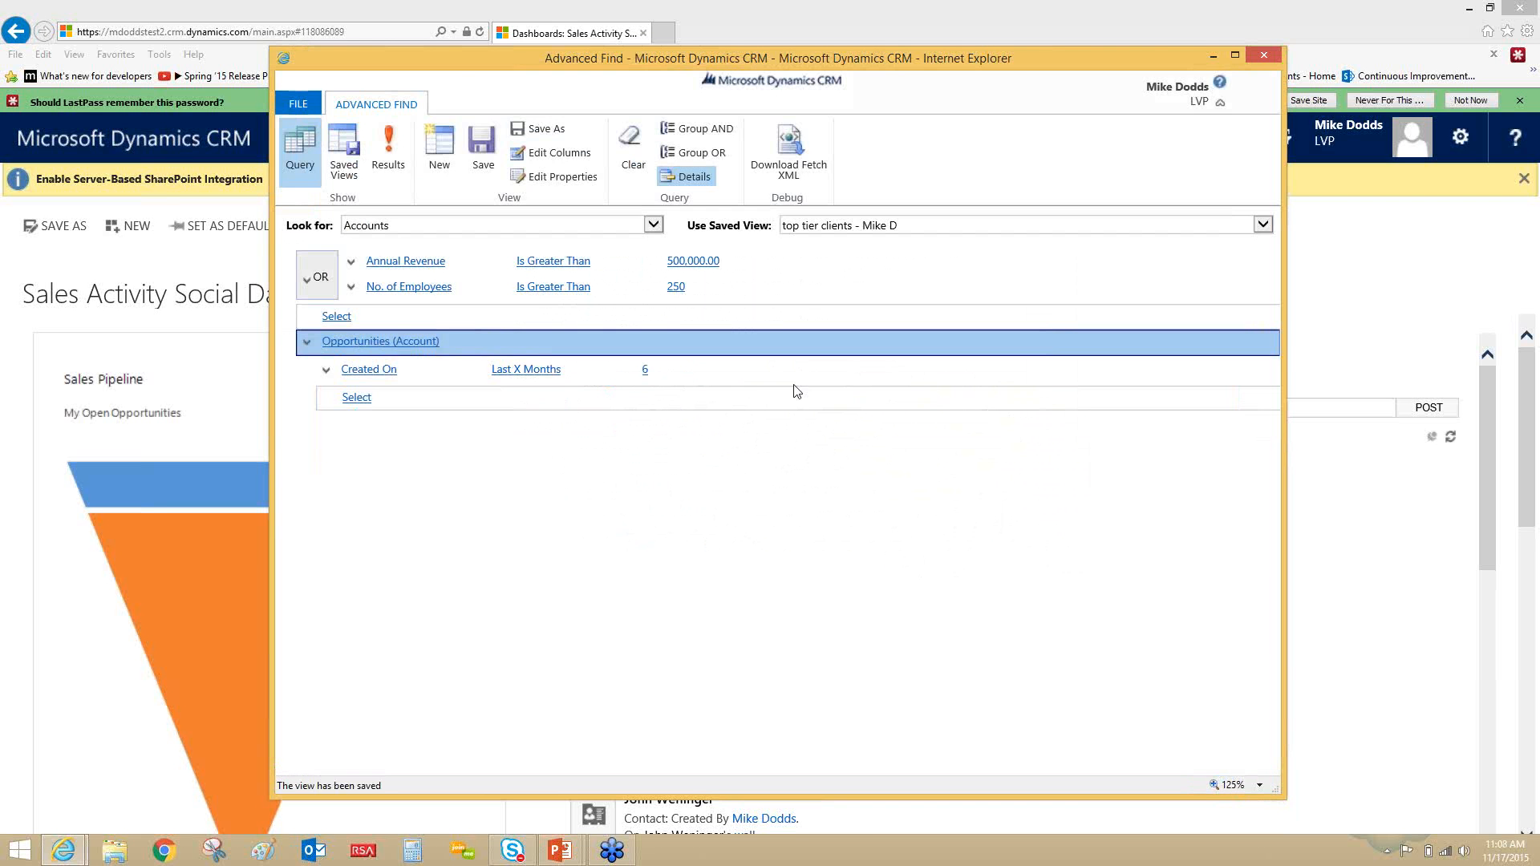
# - Select the newly saved top tier clients view as the query's saved view and open the list of saved account views
pyautogui.click(799, 229)
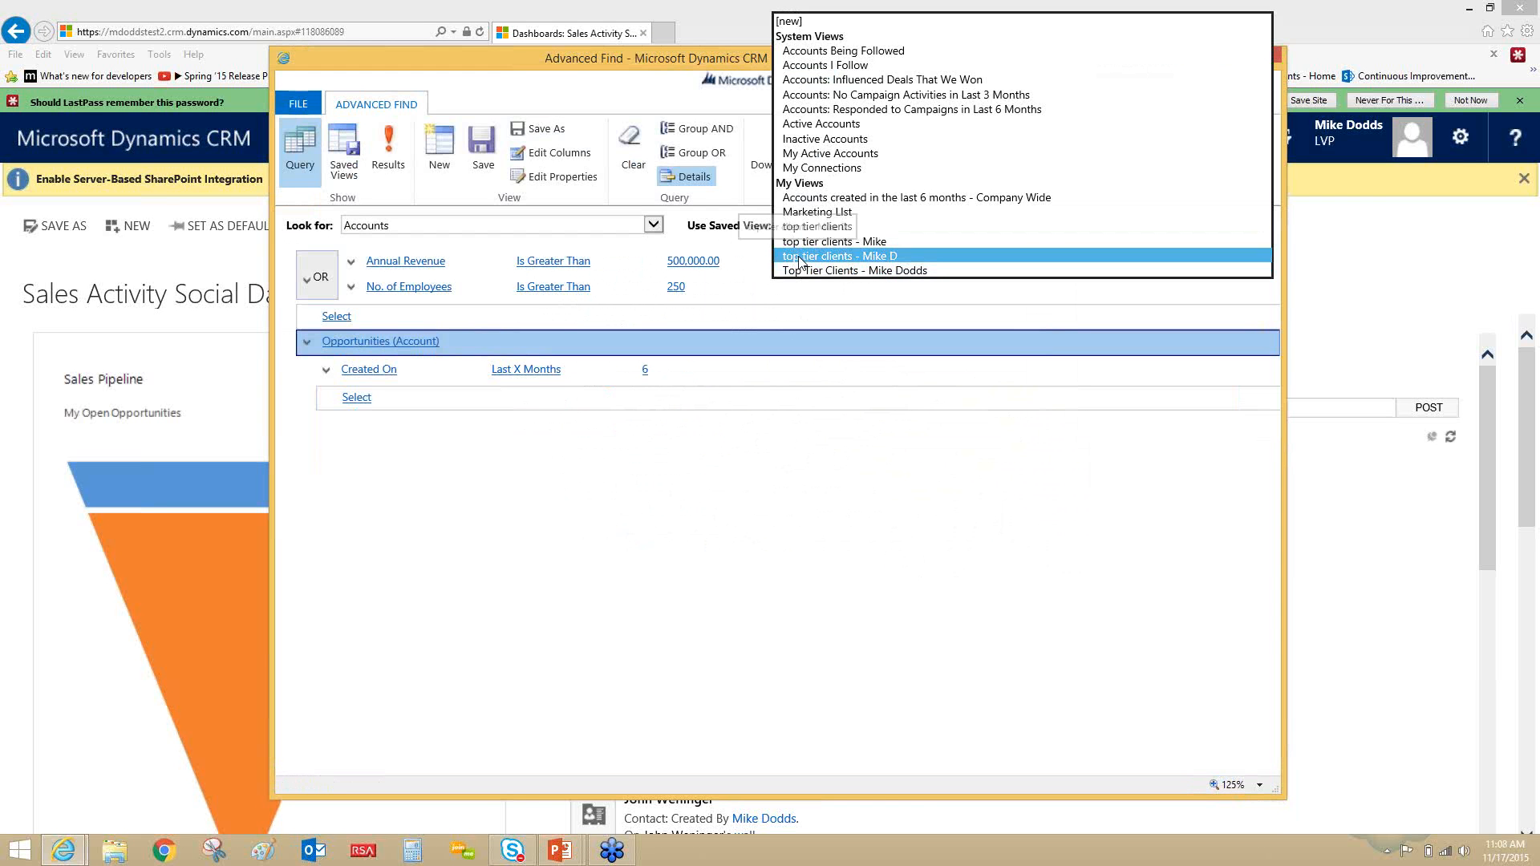
pyautogui.click(800, 257)
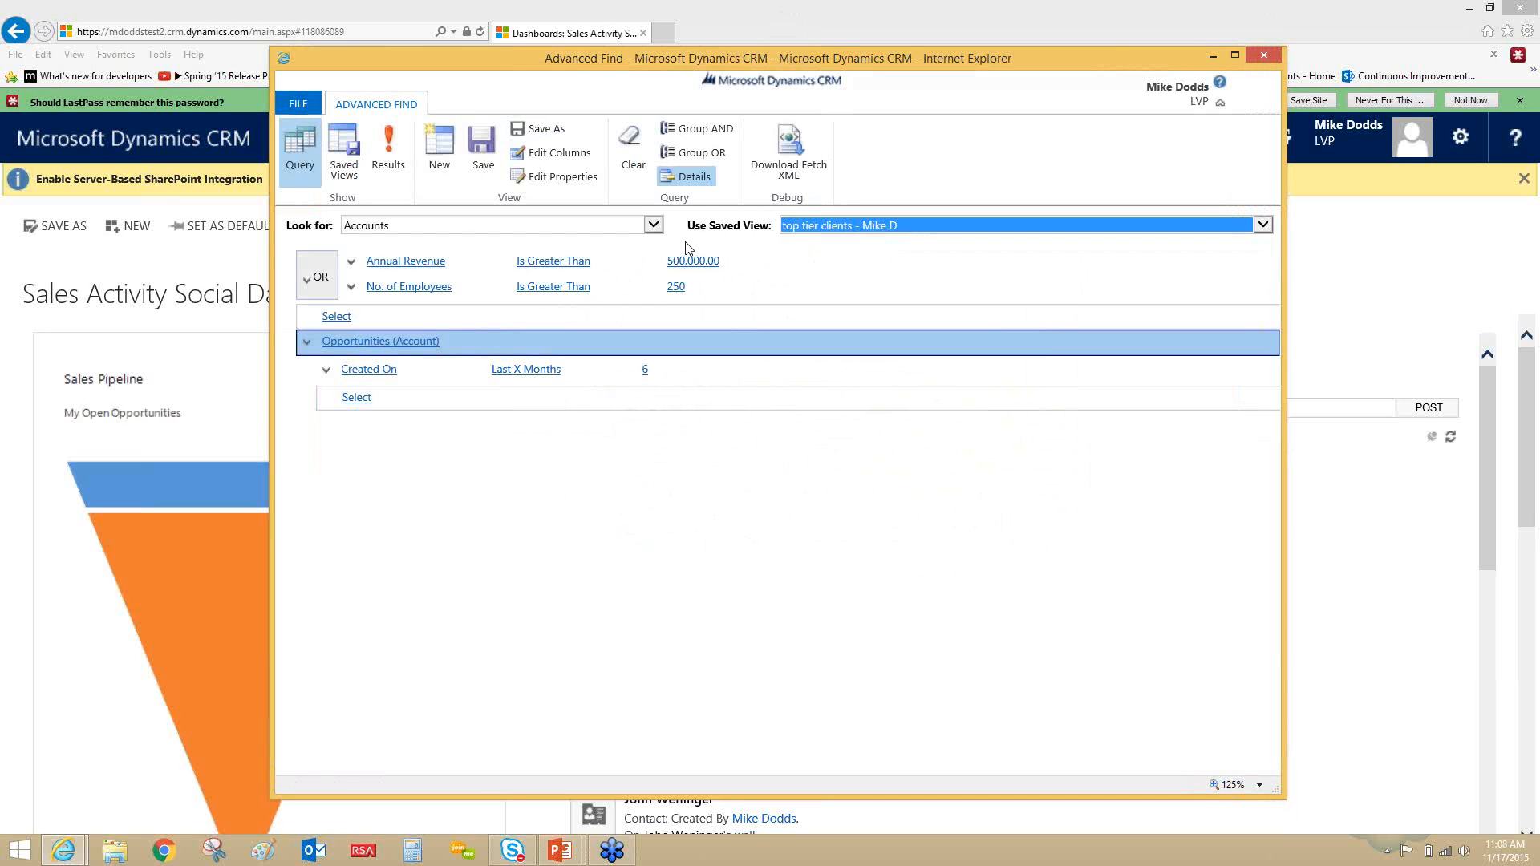
pyautogui.click(353, 161)
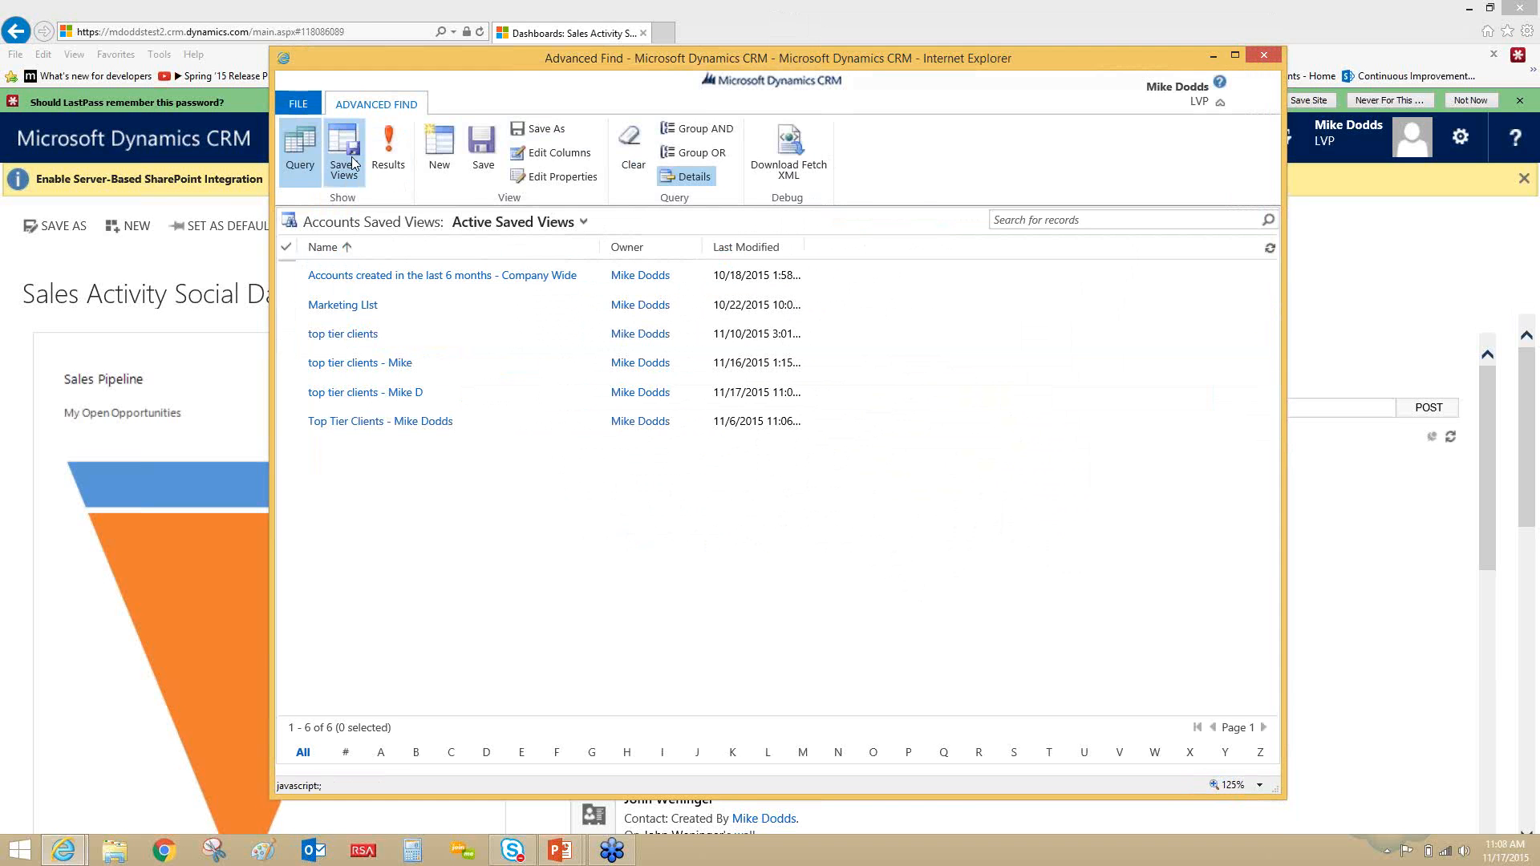
# - Start sharing the new top tier clients view and add the first listed user as a recipient
pyautogui.click(473, 393)
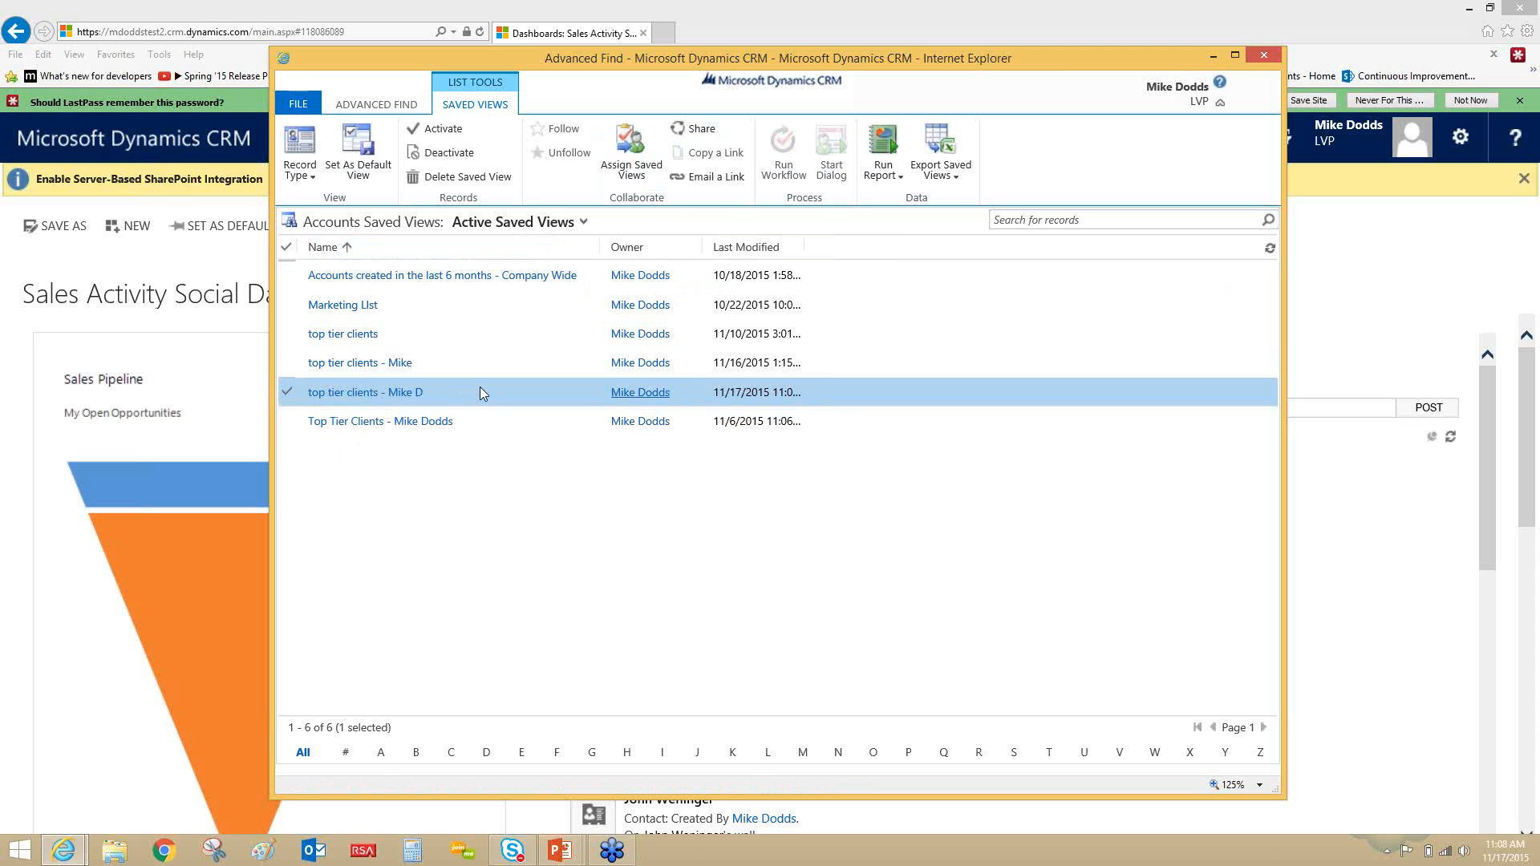
pyautogui.click(713, 130)
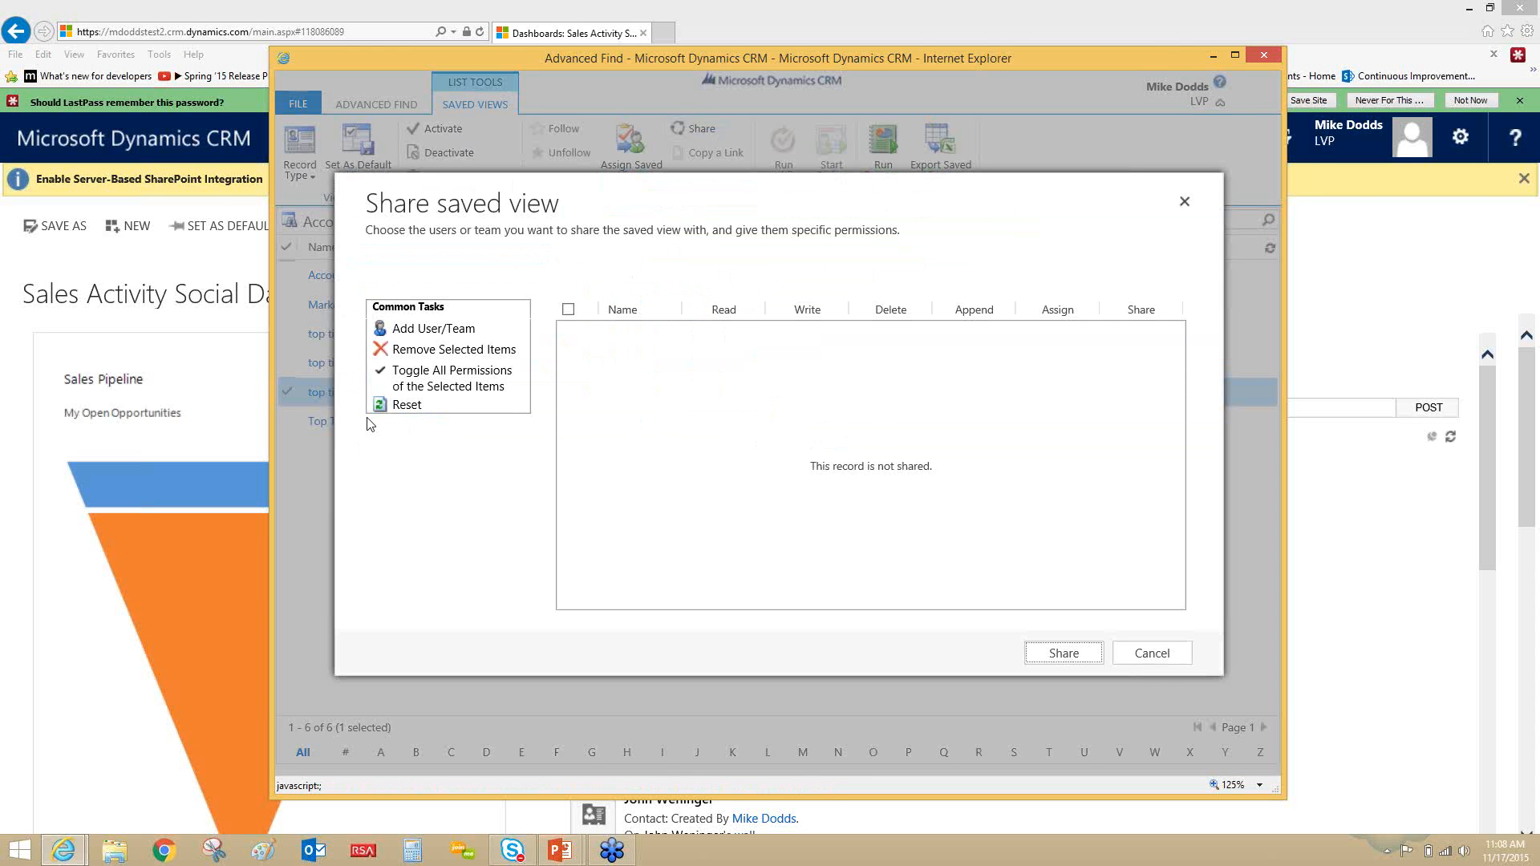
pyautogui.click(457, 331)
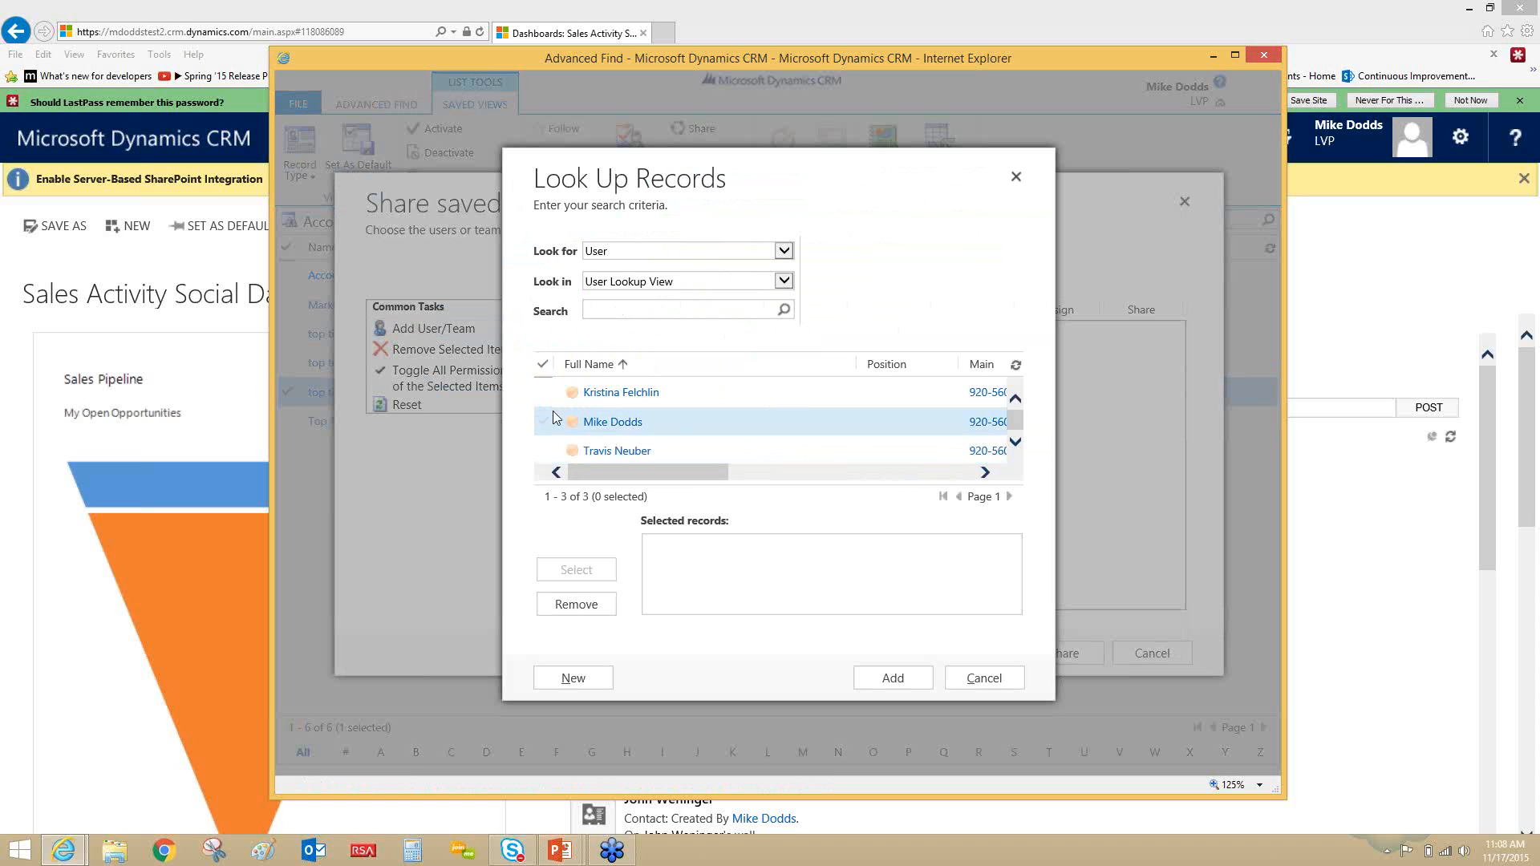
pyautogui.click(544, 397)
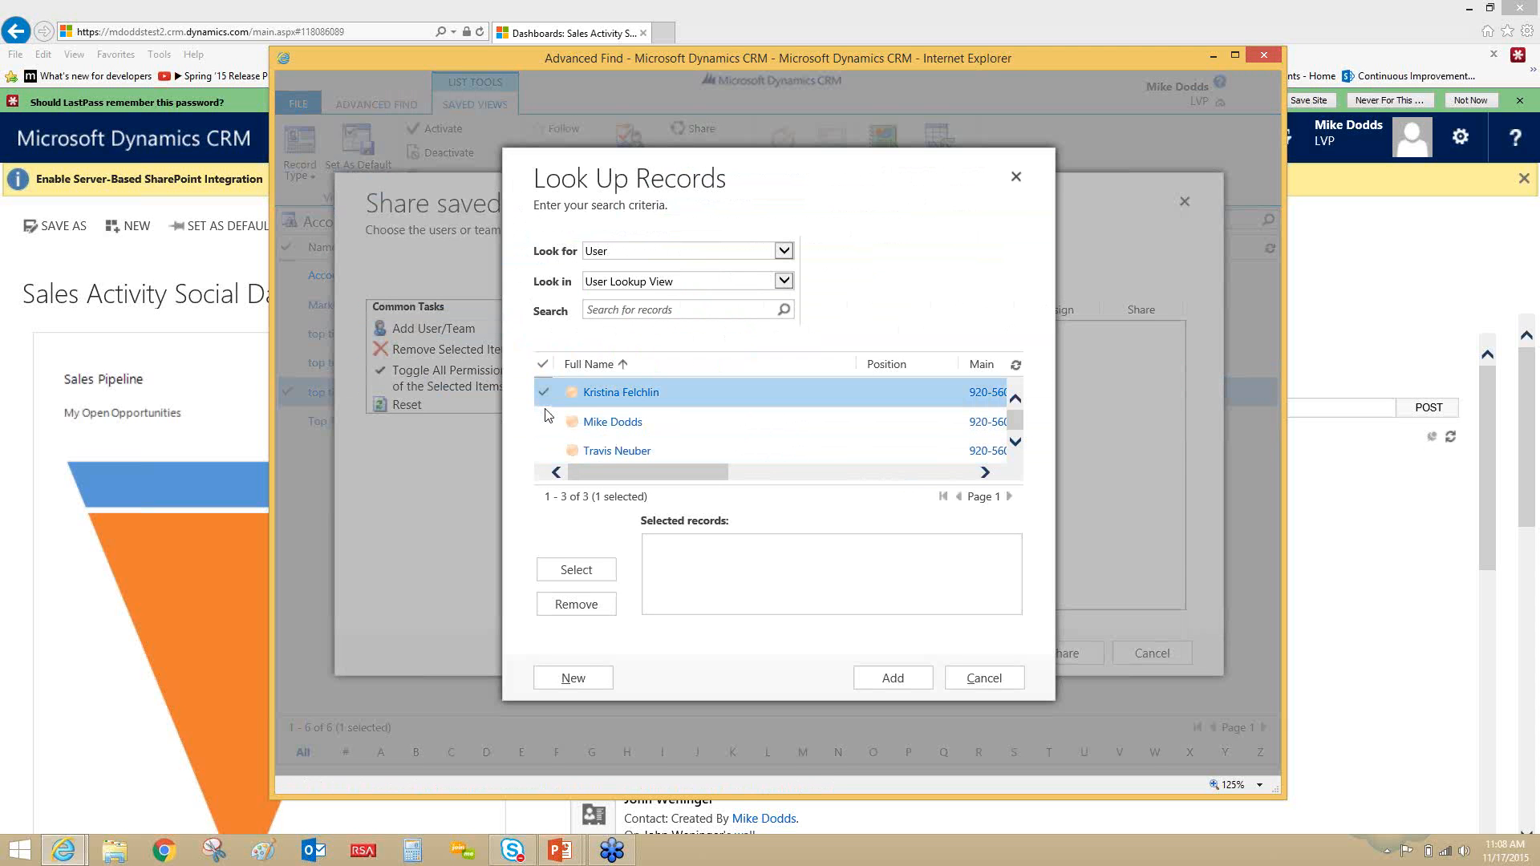
pyautogui.click(586, 571)
pyautogui.click(892, 679)
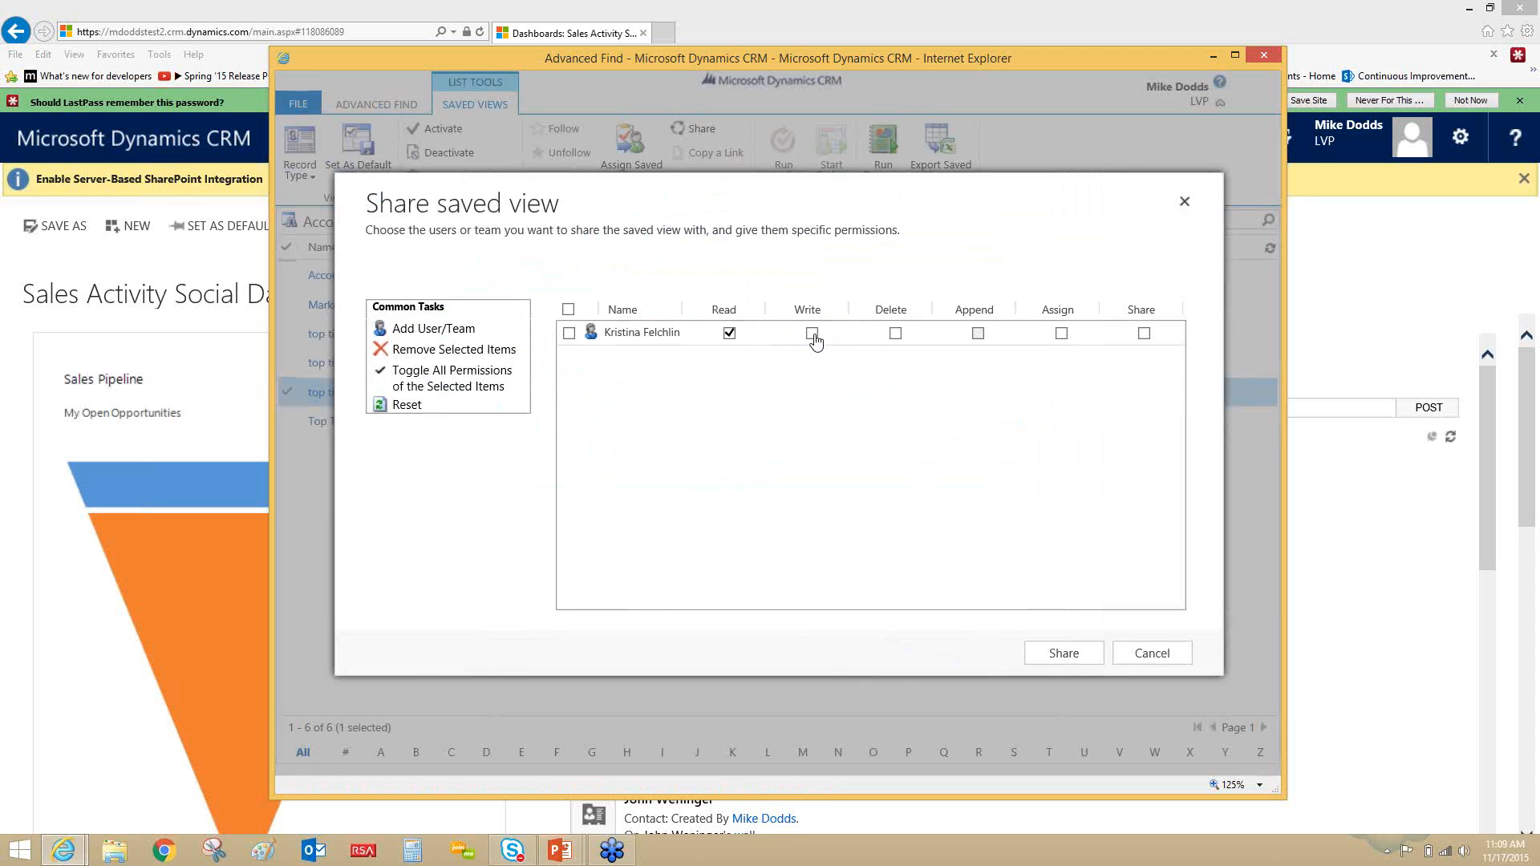
# - Grant the added user Write and Share permissions and share the saved view
pyautogui.click(813, 334)
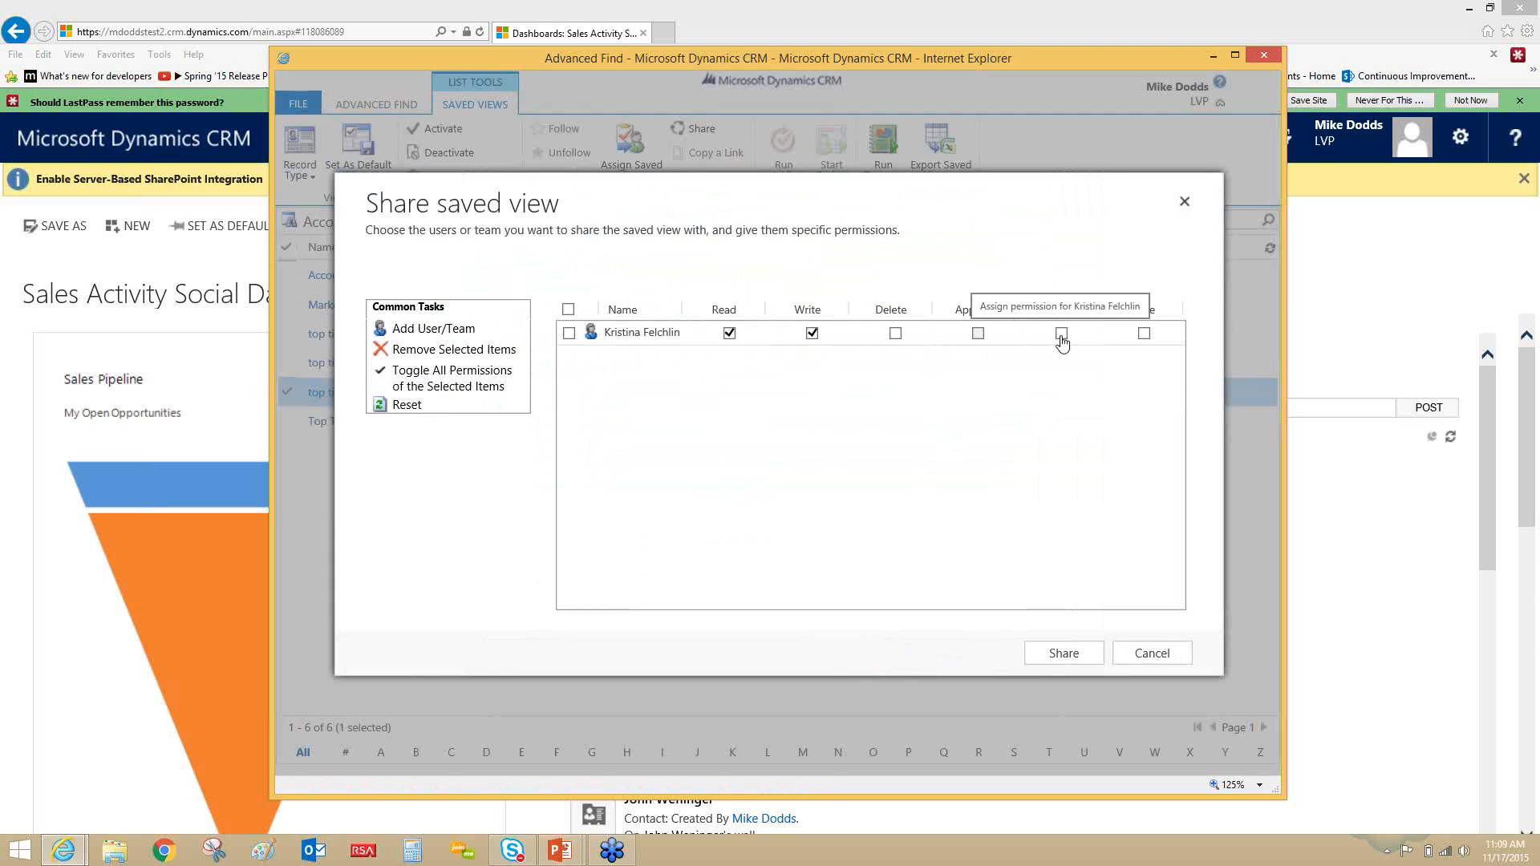
pyautogui.click(1145, 335)
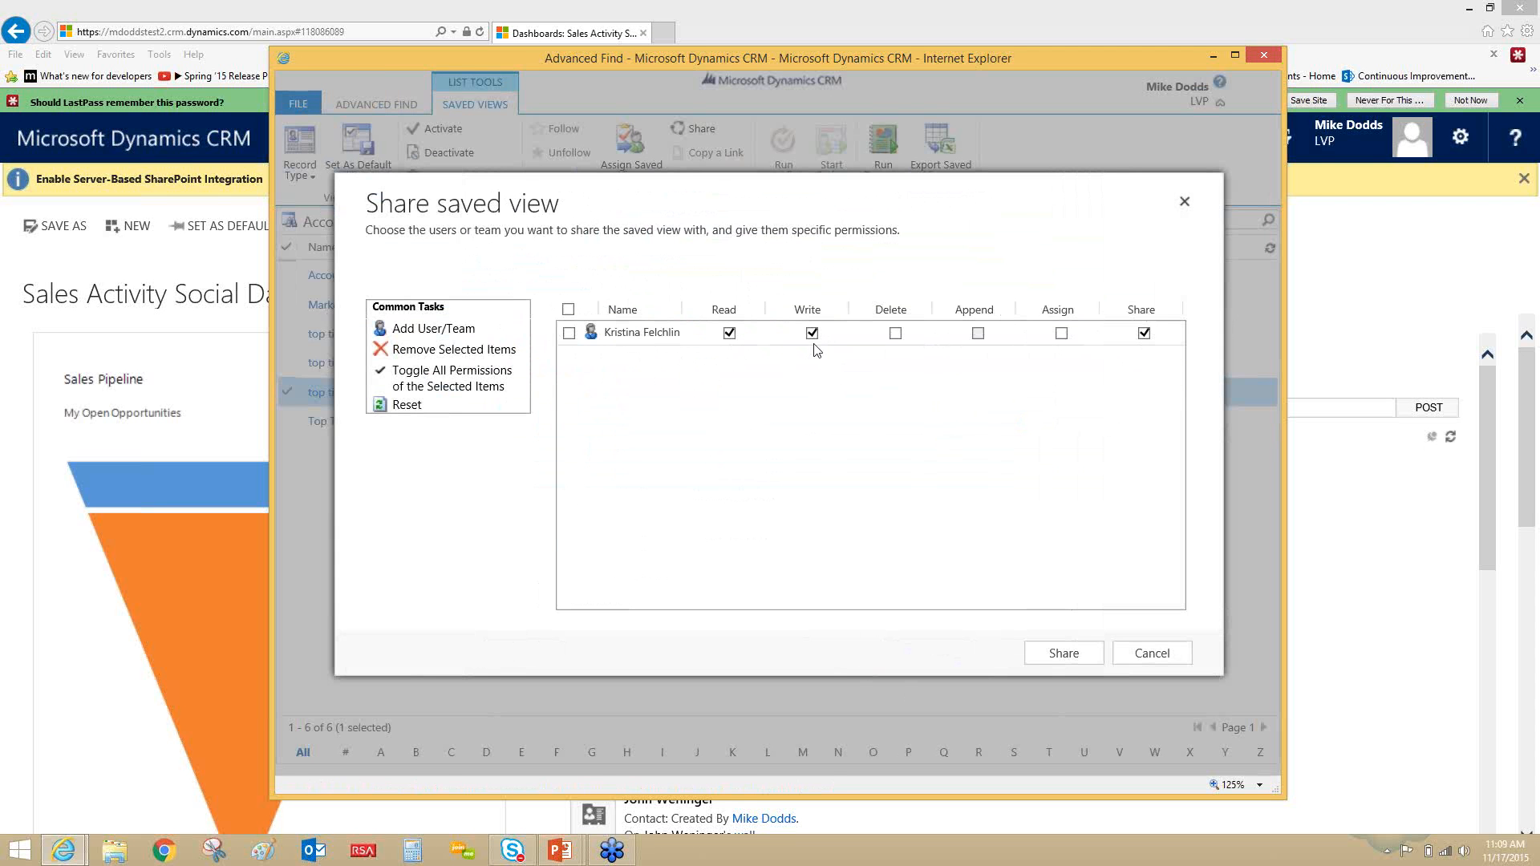
pyautogui.click(1058, 656)
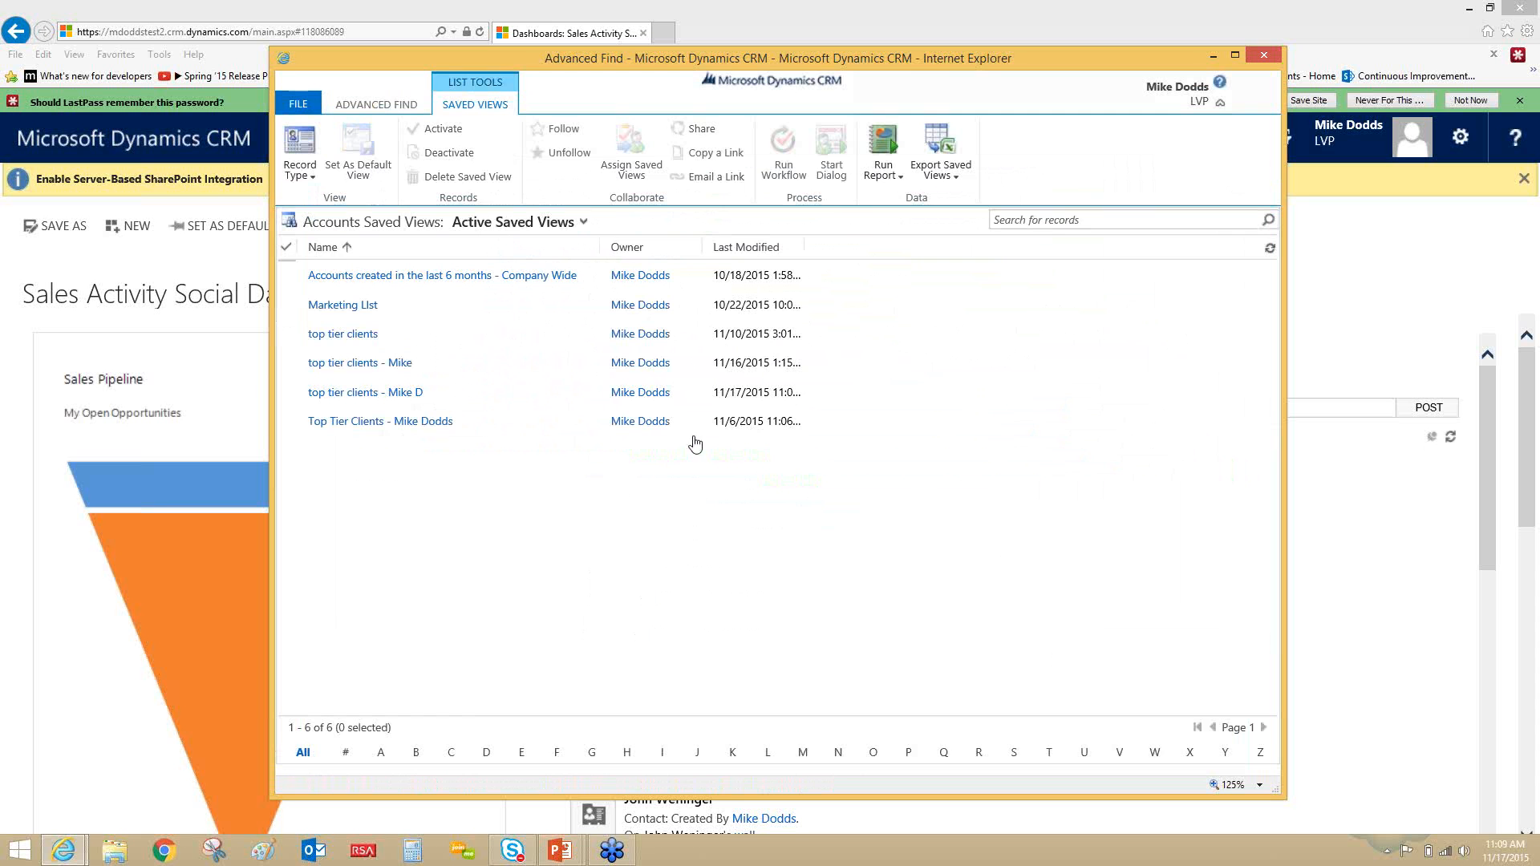
# - Return to the query definition, switch to the PowerPoint slide show and advance to the Advanced Find Filtering slide
pyautogui.click(381, 107)
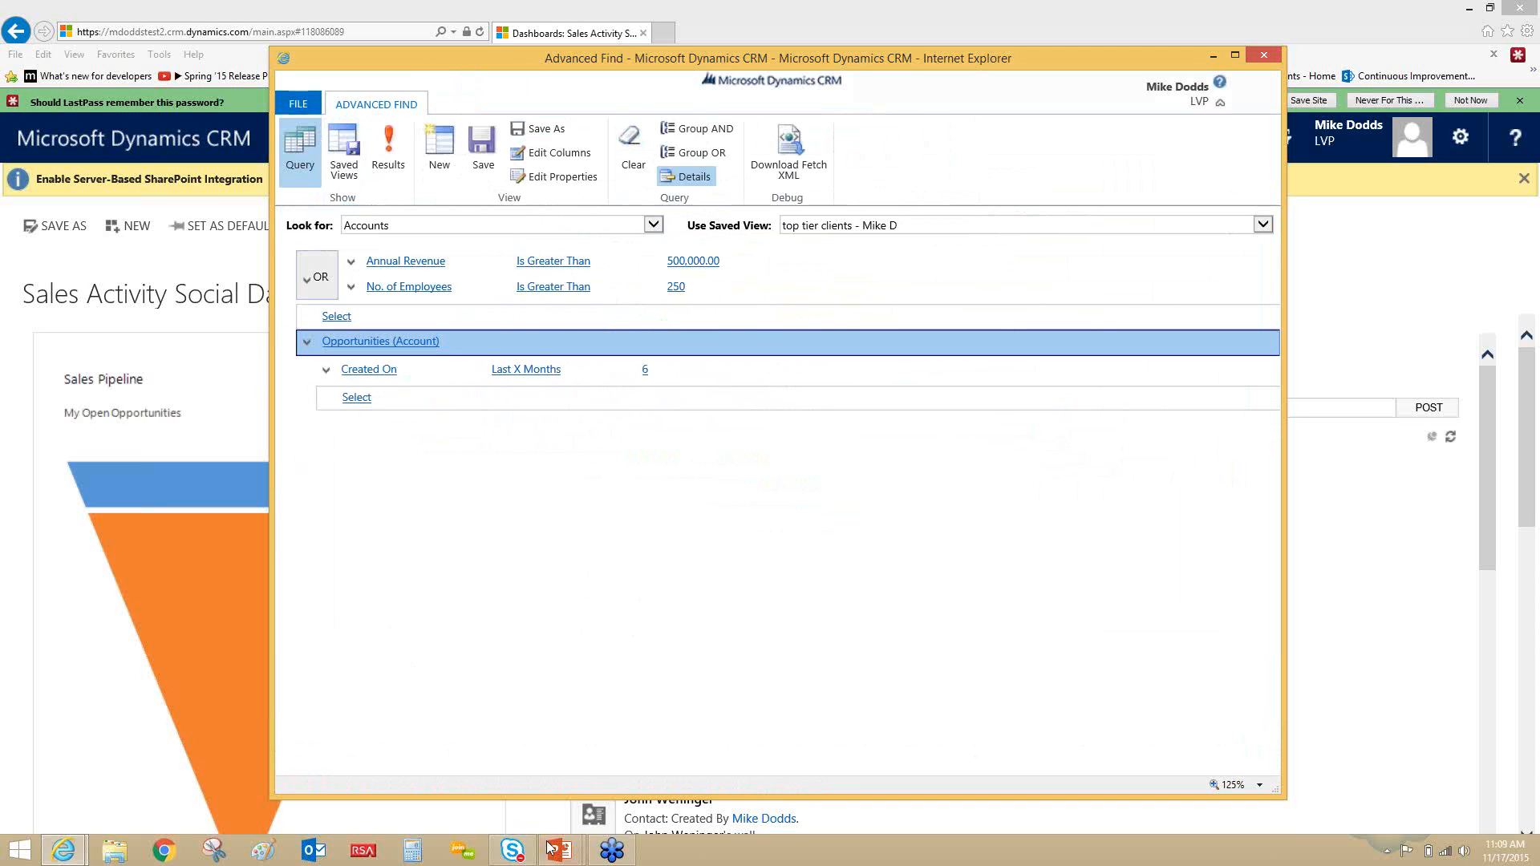
pyautogui.moveTo(571, 837)
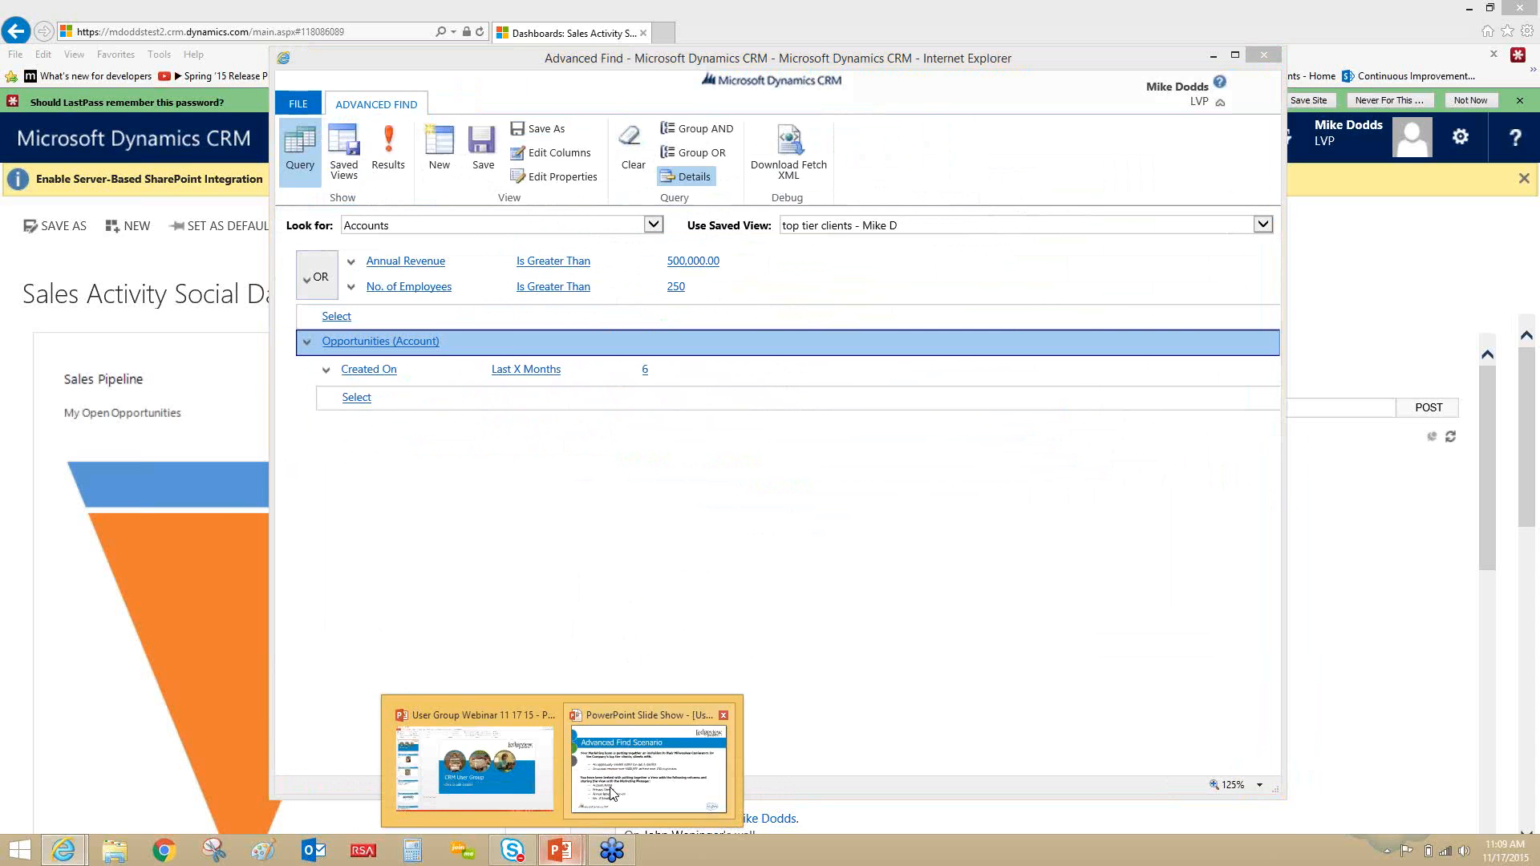
pyautogui.click(648, 766)
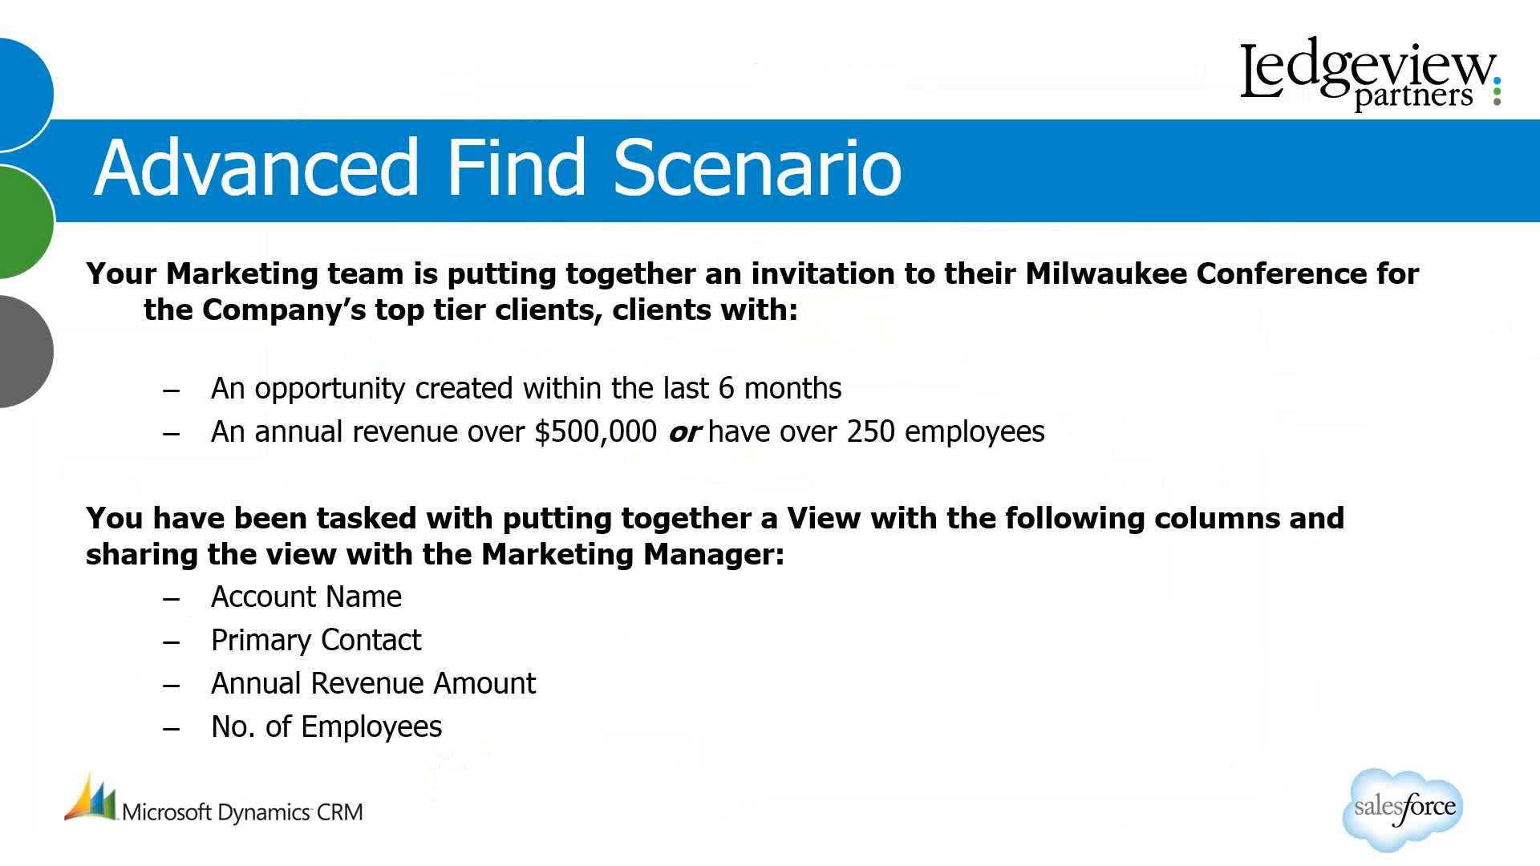
pyautogui.press('Right')
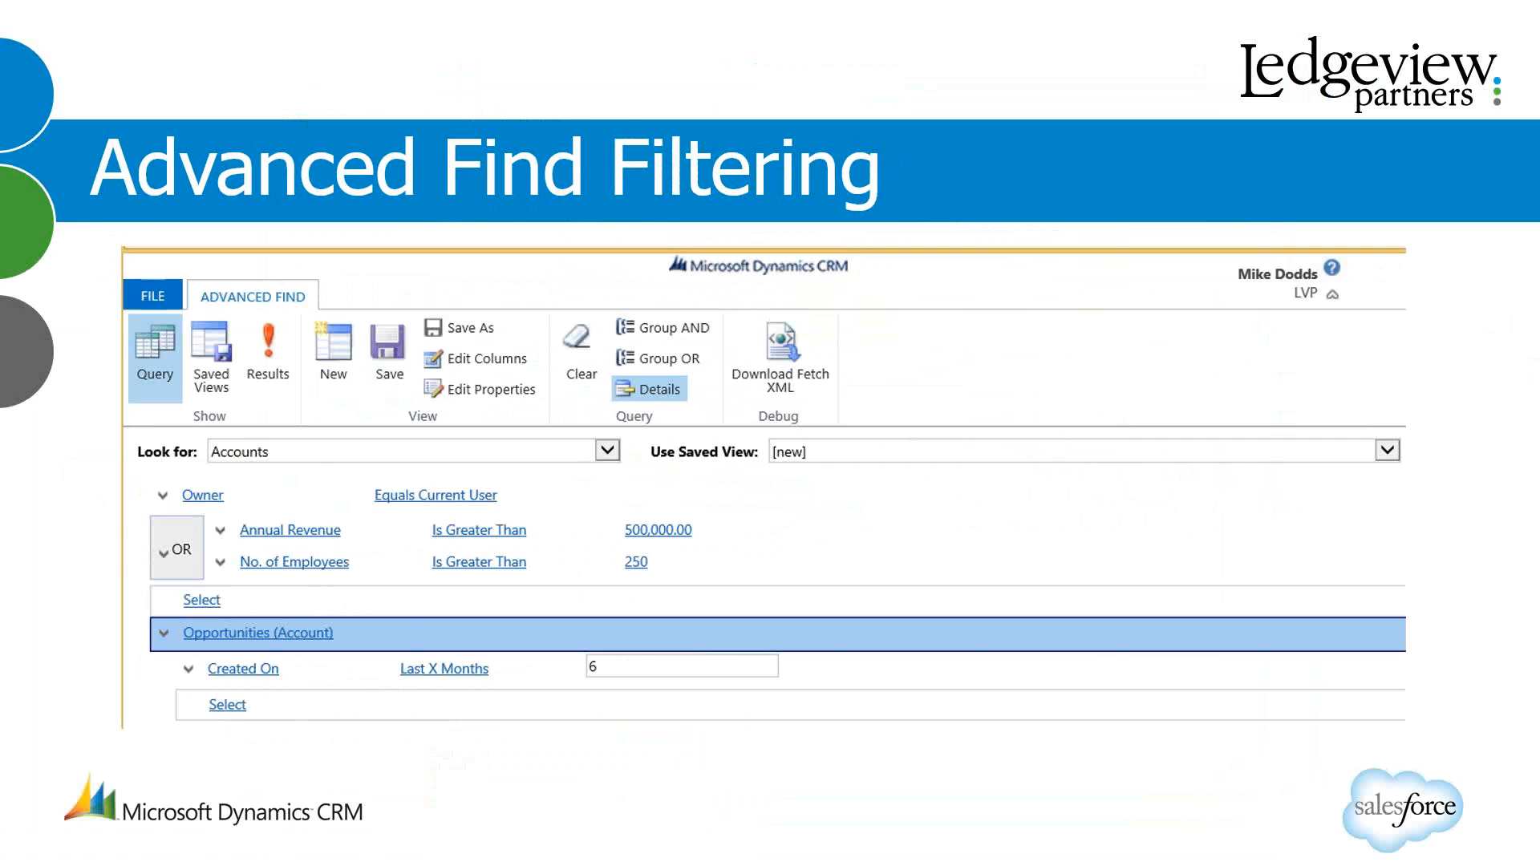
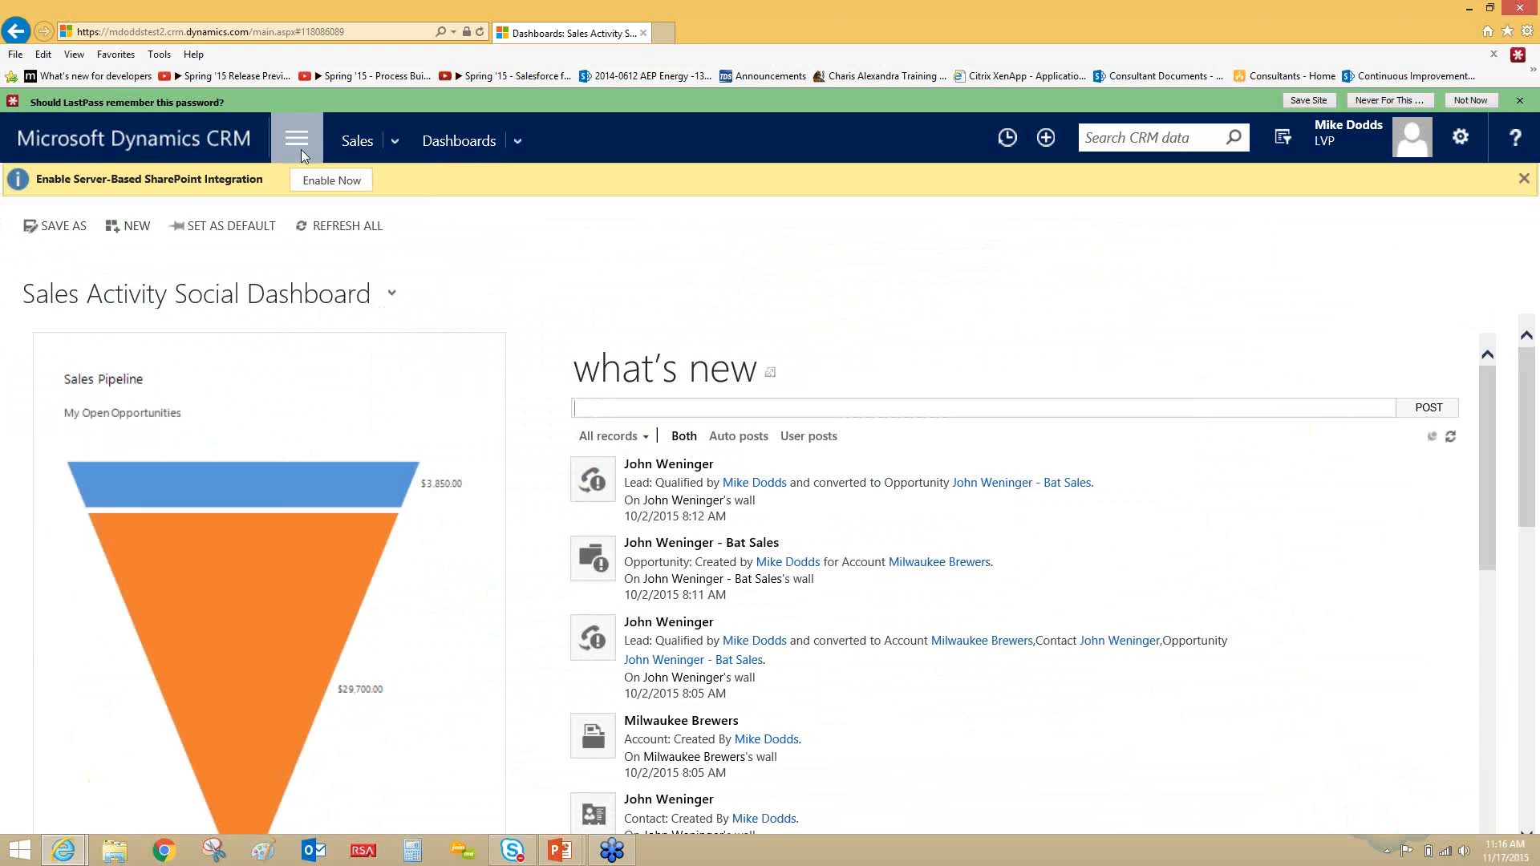
# - Open the system customizations from the CRM settings and list the default solution's global option sets
pyautogui.click(301, 148)
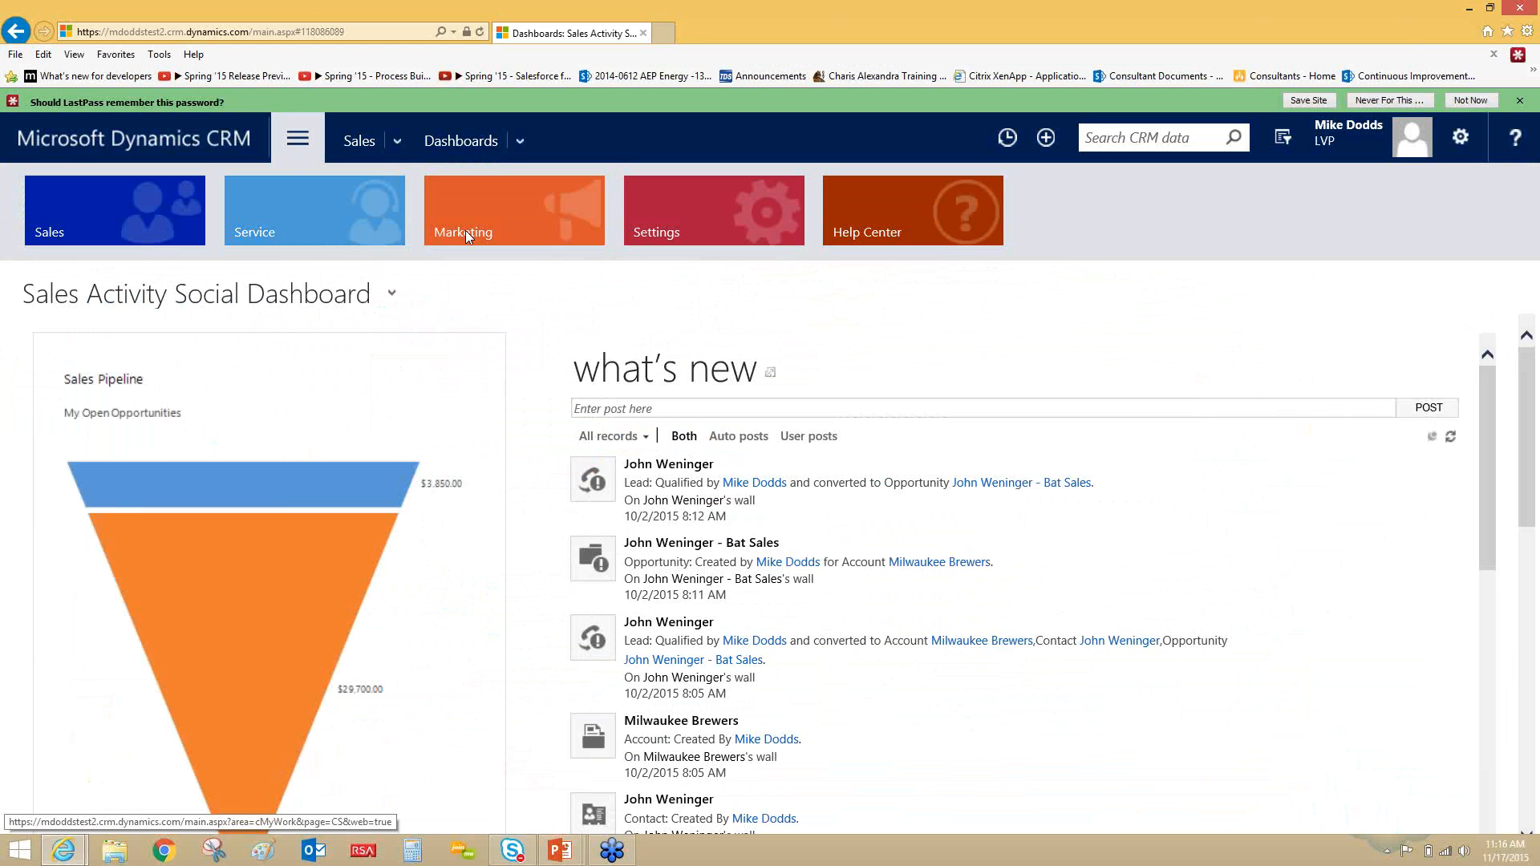
pyautogui.click(667, 225)
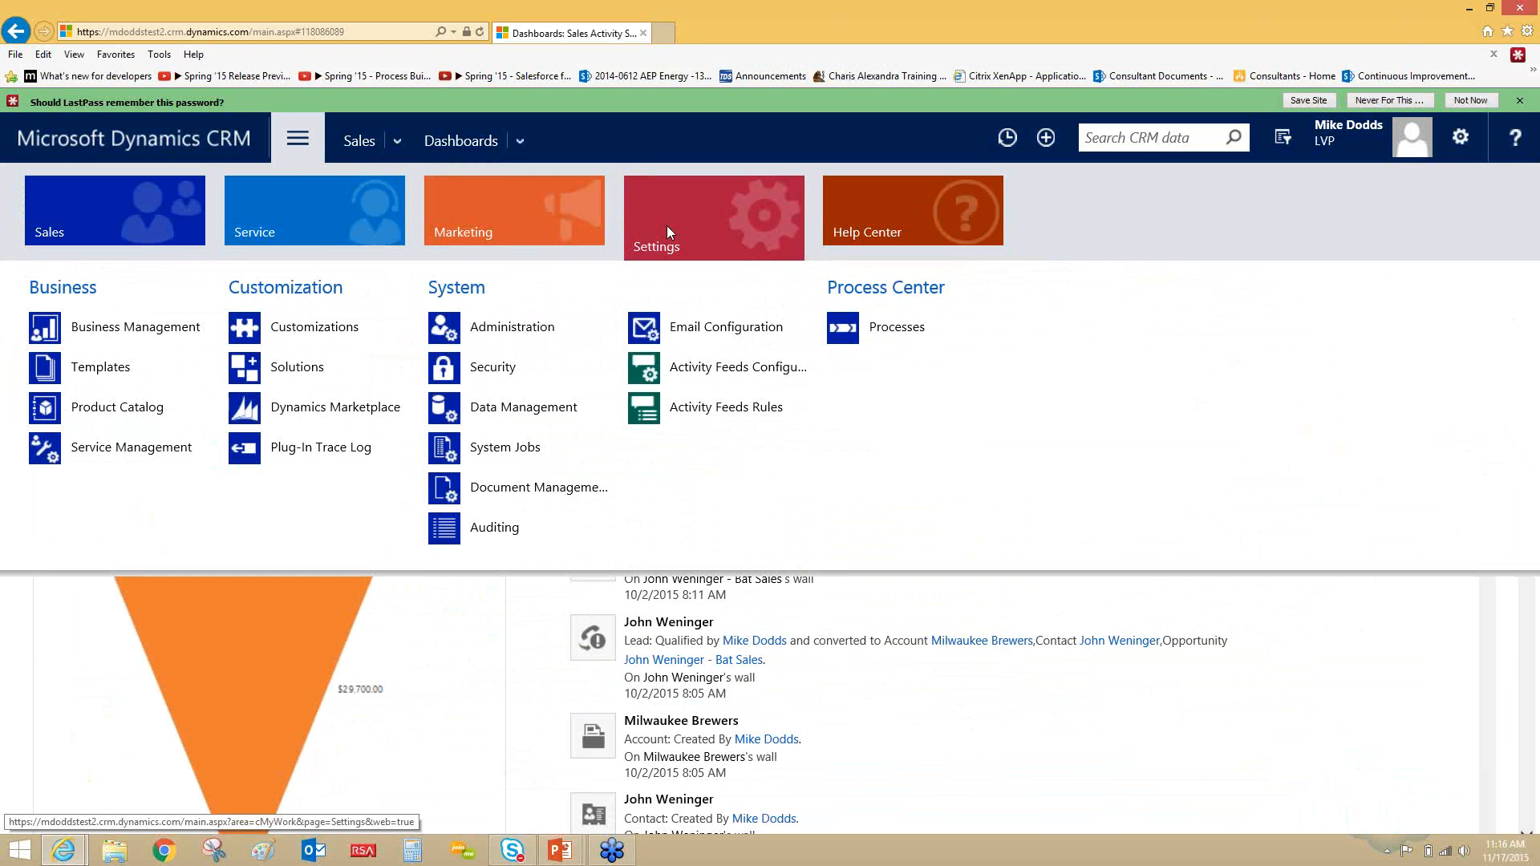
pyautogui.click(310, 340)
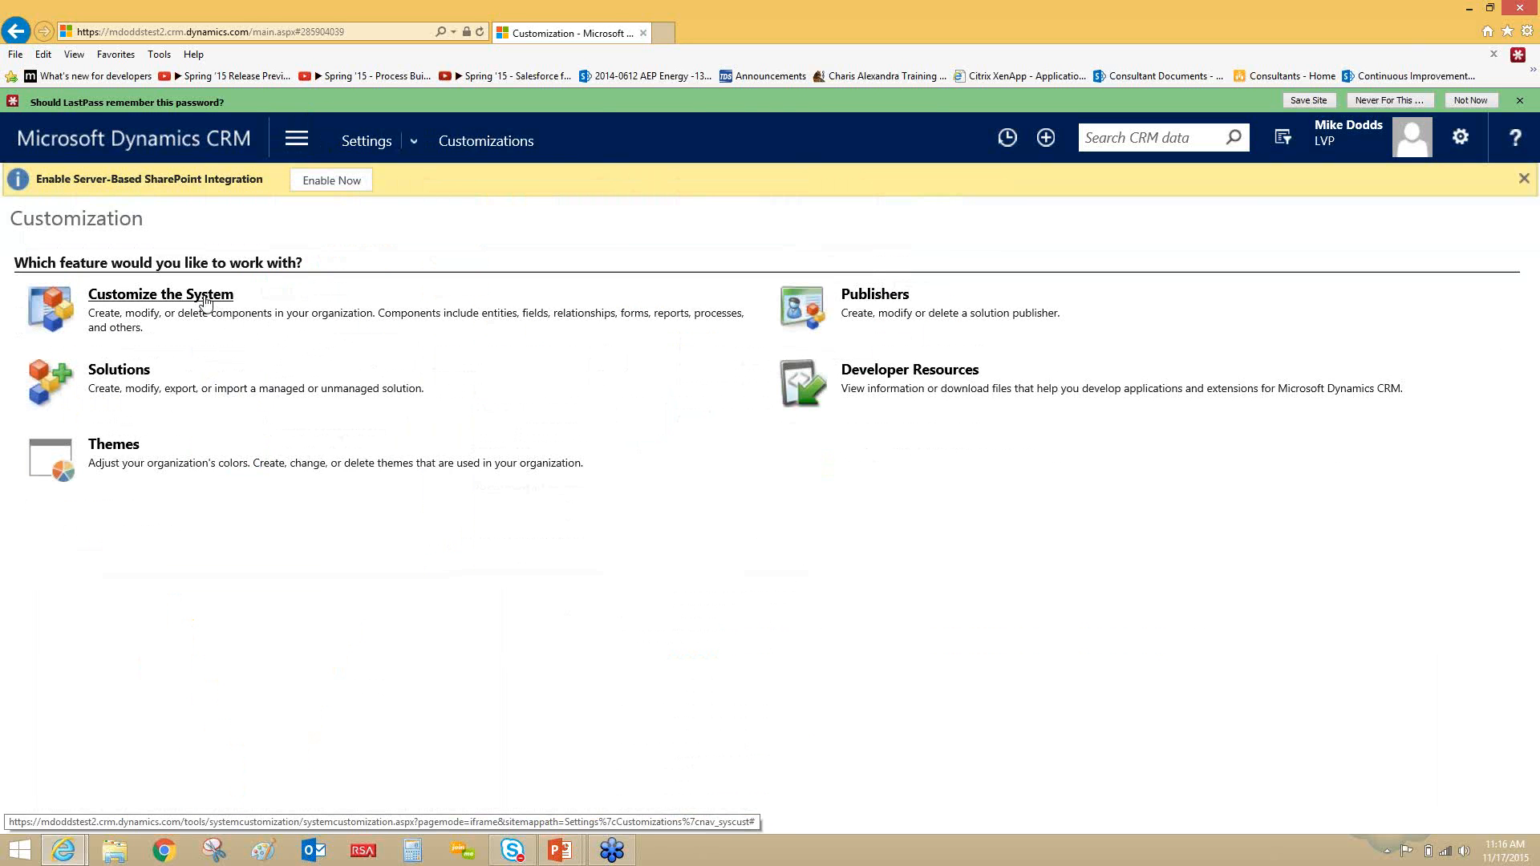
pyautogui.click(206, 299)
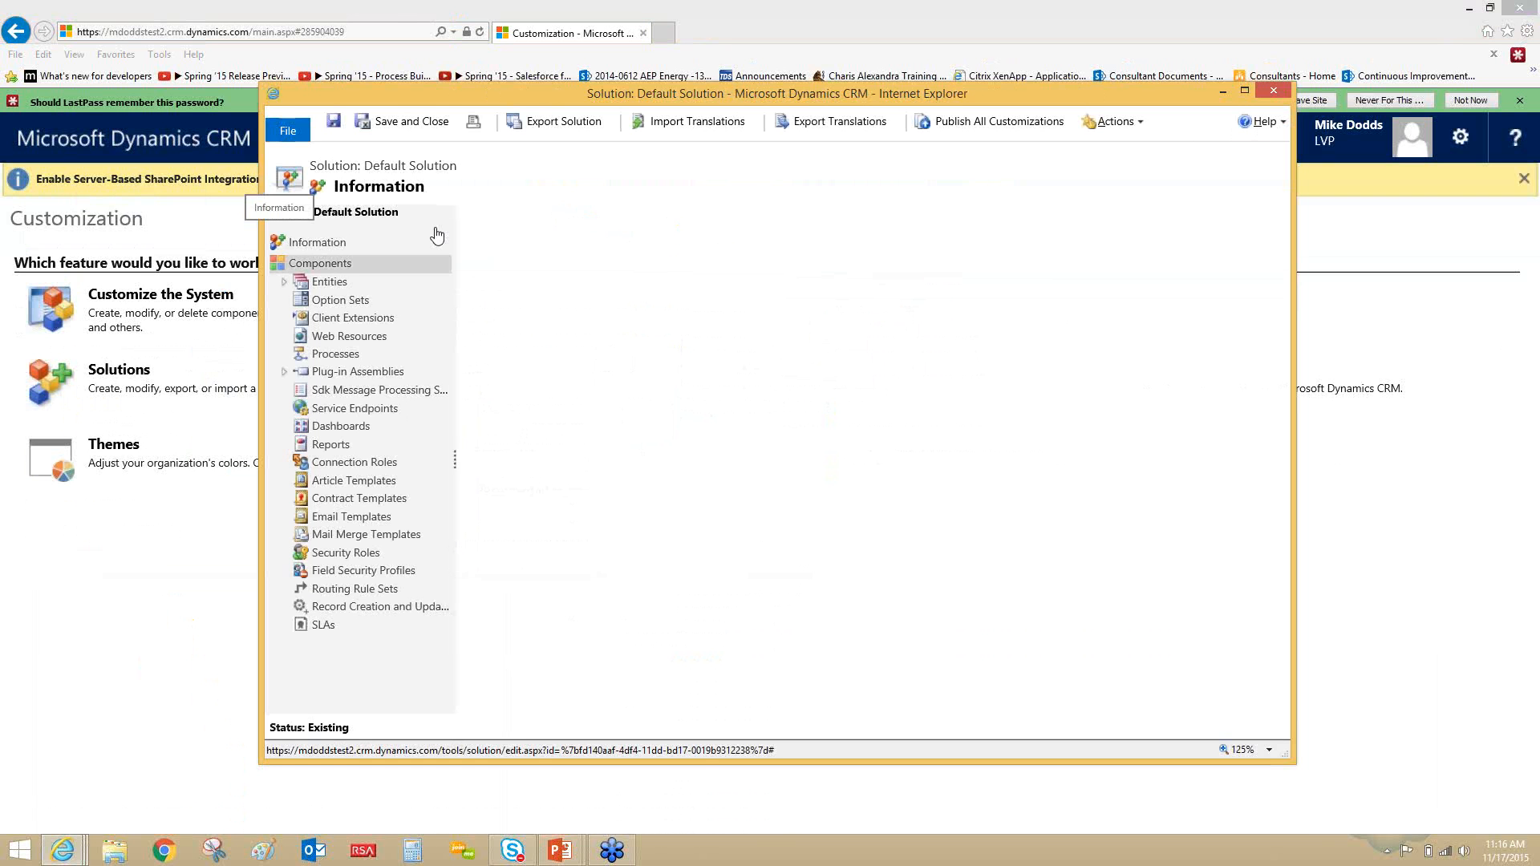
pyautogui.click(325, 304)
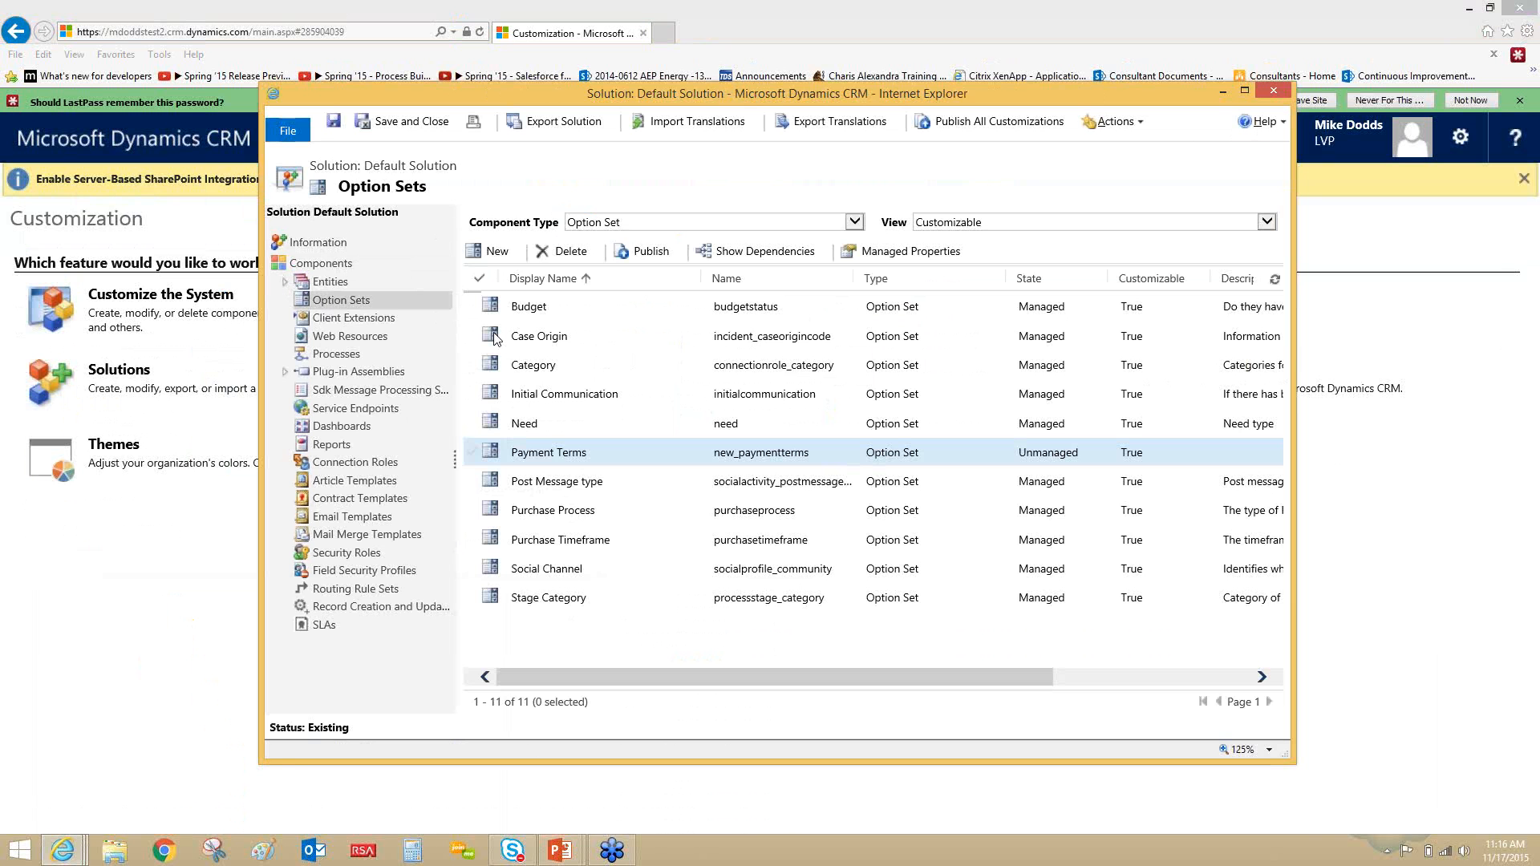
# - Start a new global option set with the display name "Payment accounting terms"
pyautogui.click(501, 252)
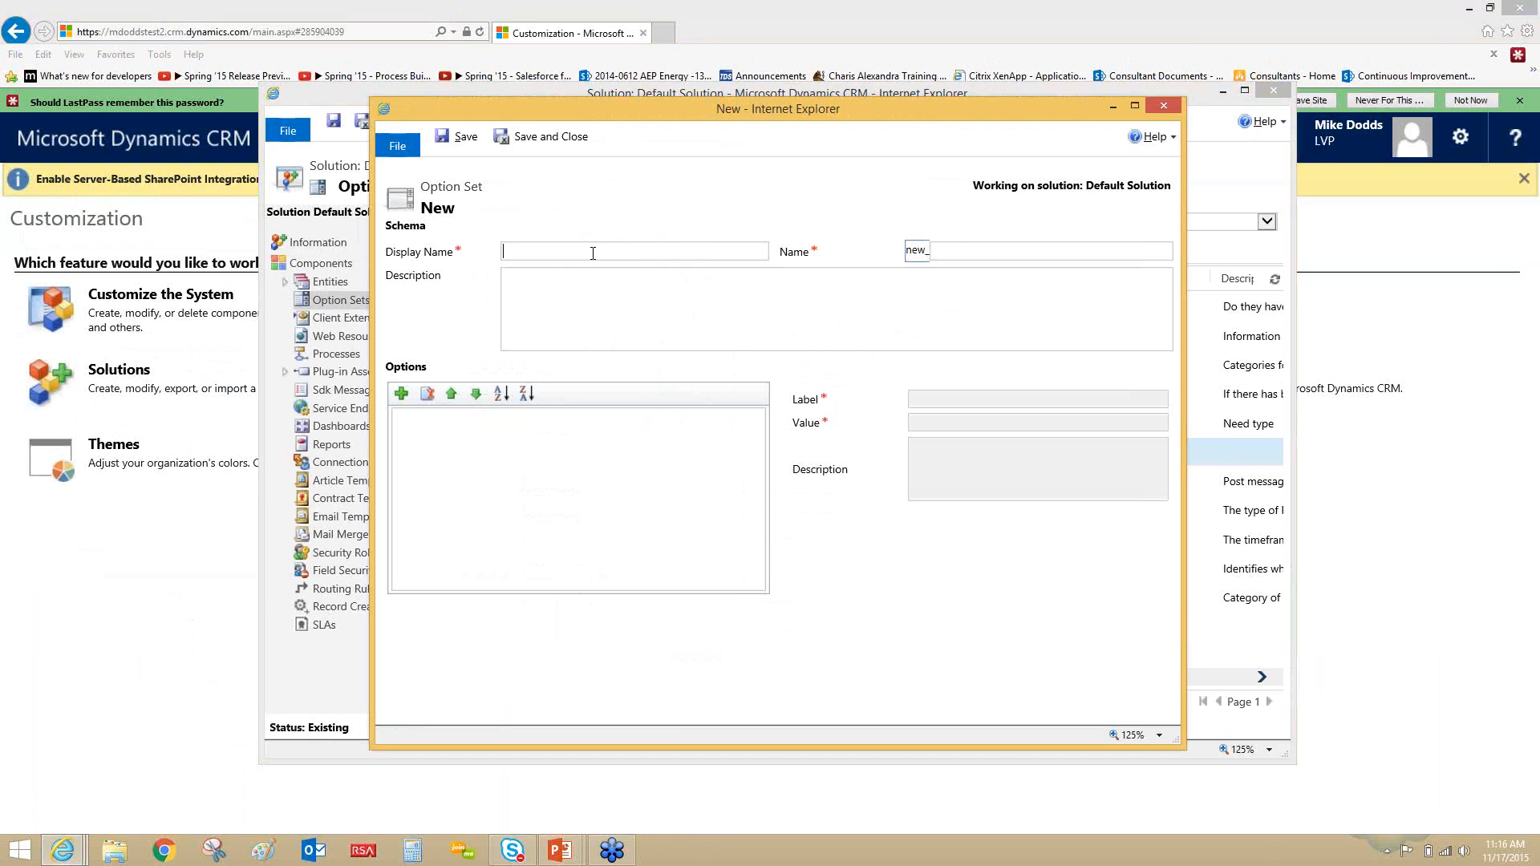
pyautogui.write('Payment accounting terms')
pyautogui.click(580, 289)
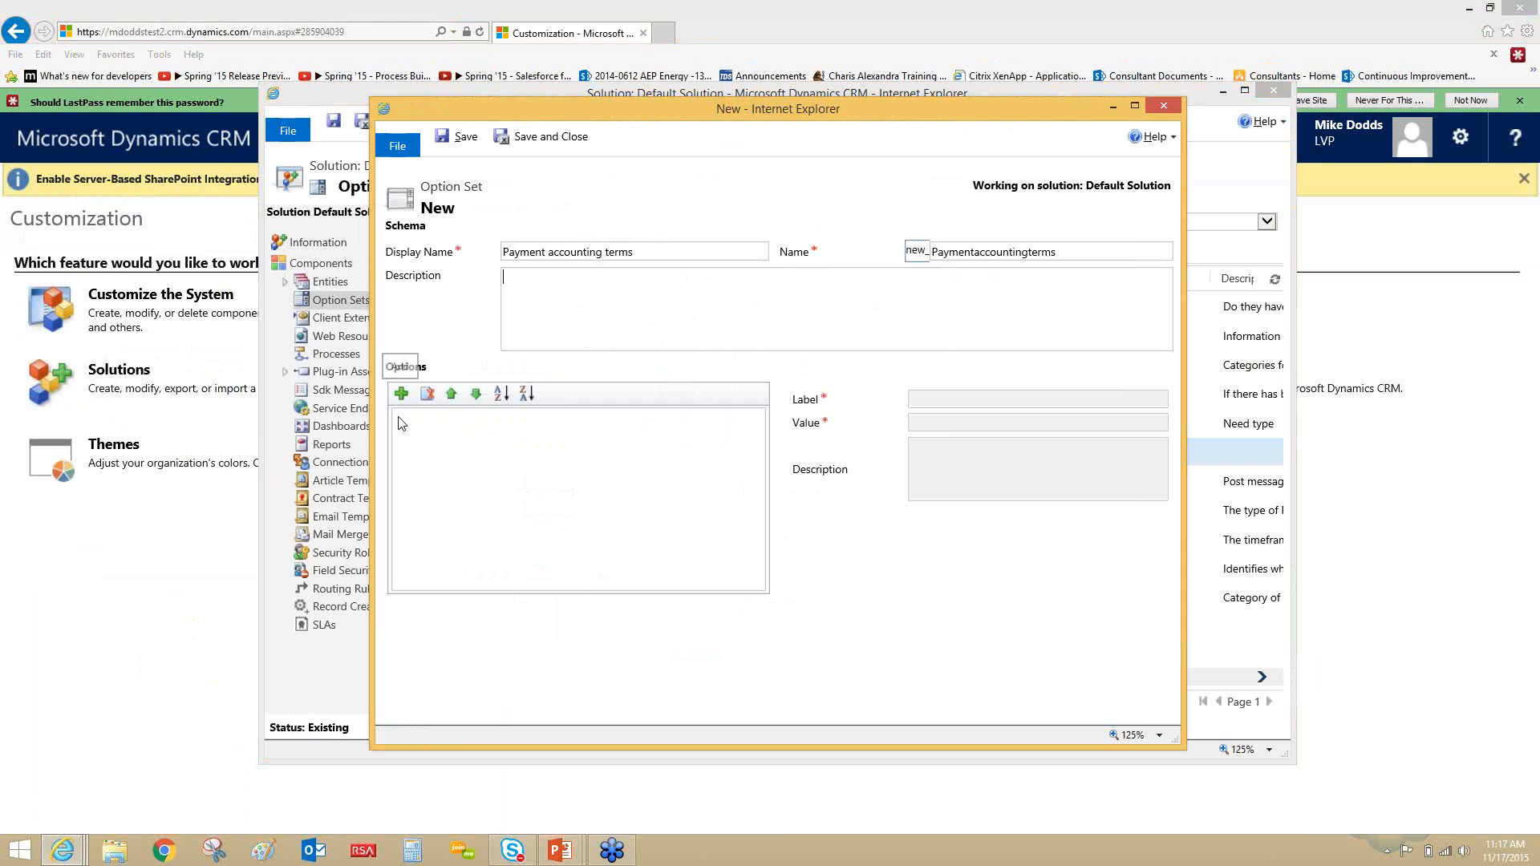
# - Add the first option to the option set and label it Net 30
pyautogui.click(402, 394)
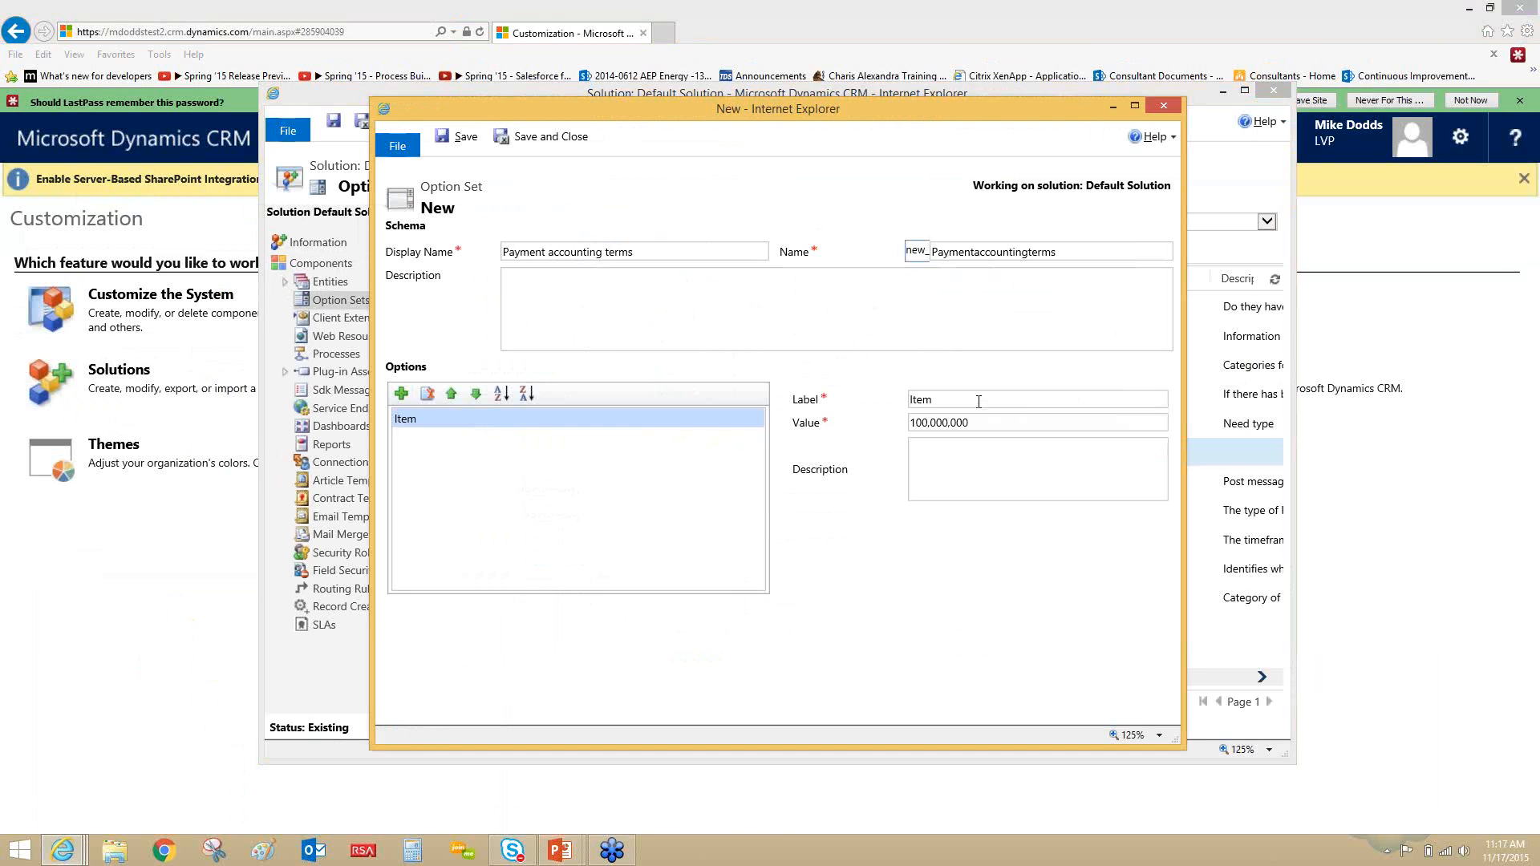
pyautogui.click(1050, 402)
pyautogui.moveTo(936, 401); pyautogui.dragTo(879, 401)
pyautogui.write('Net 30')
pyautogui.click(1006, 424)
# - Add a second option labelled Net 15, and save and close the option set and the default solution
pyautogui.click(402, 394)
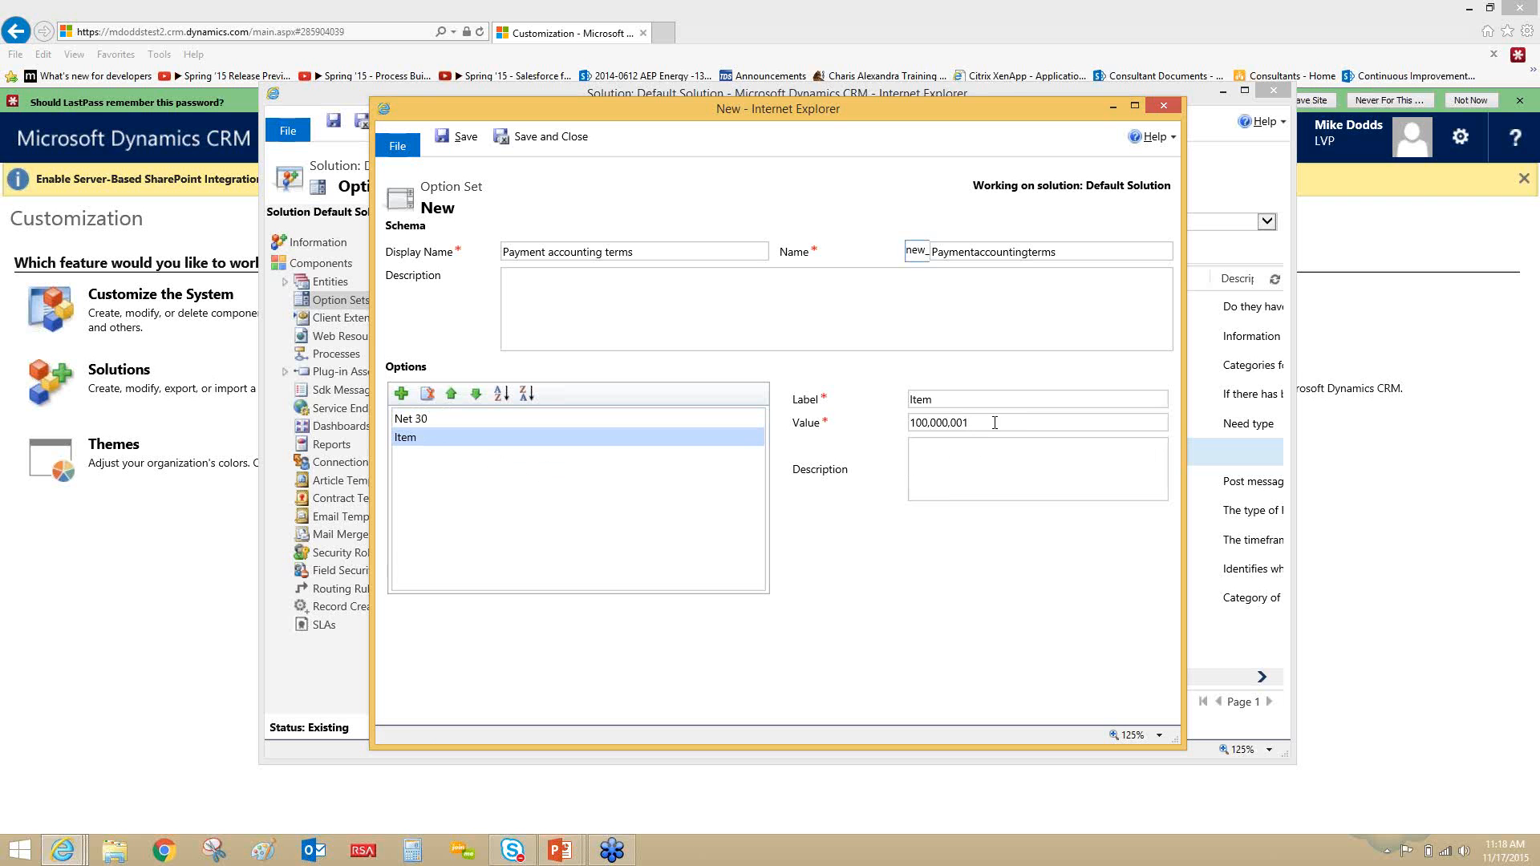
pyautogui.click(971, 406)
pyautogui.write('Net 15')
pyautogui.click(654, 500)
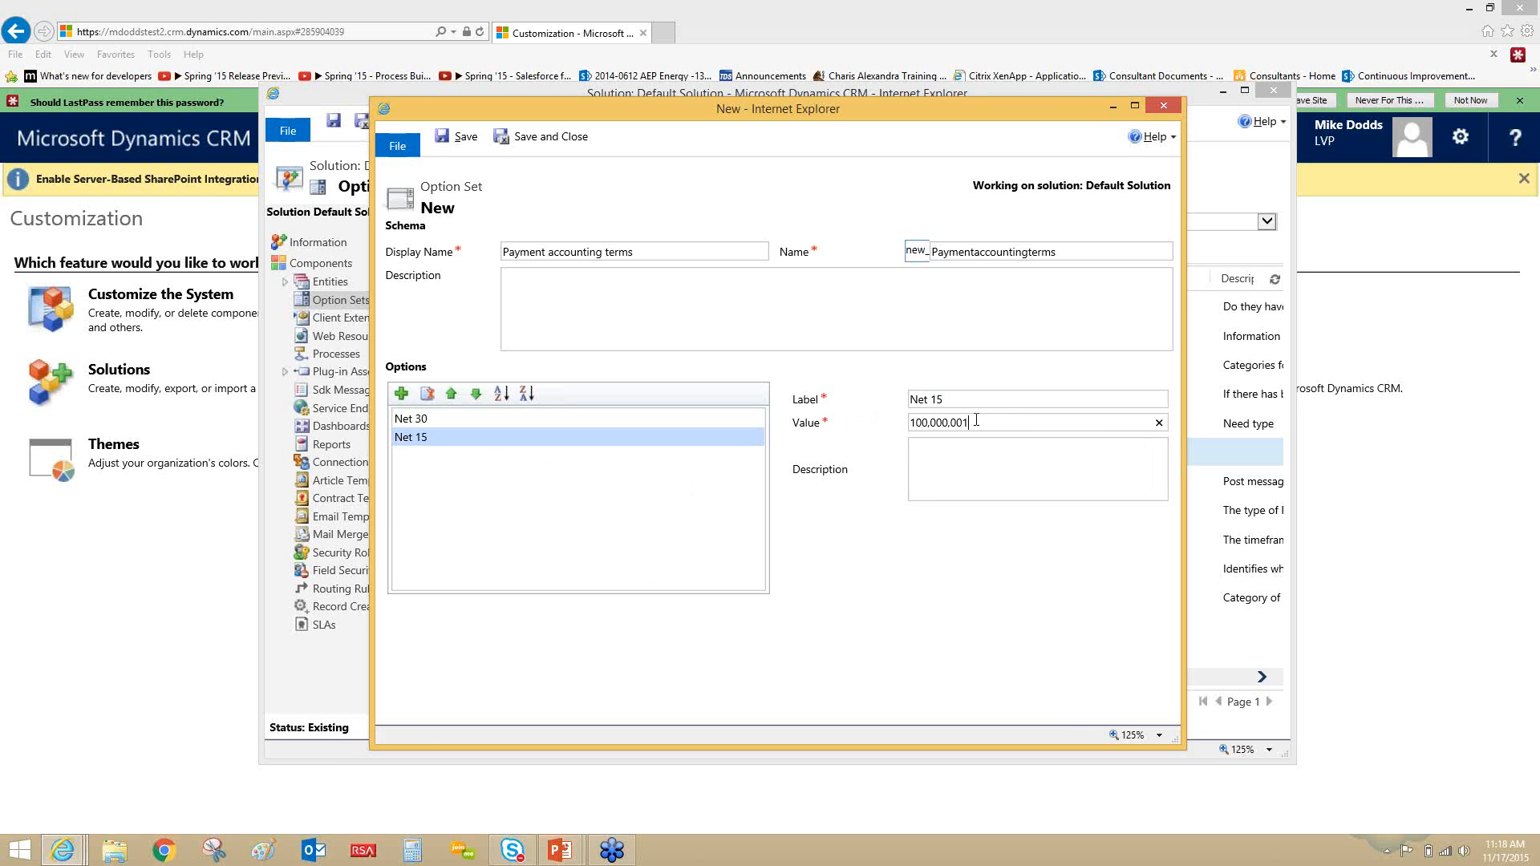
pyautogui.click(548, 140)
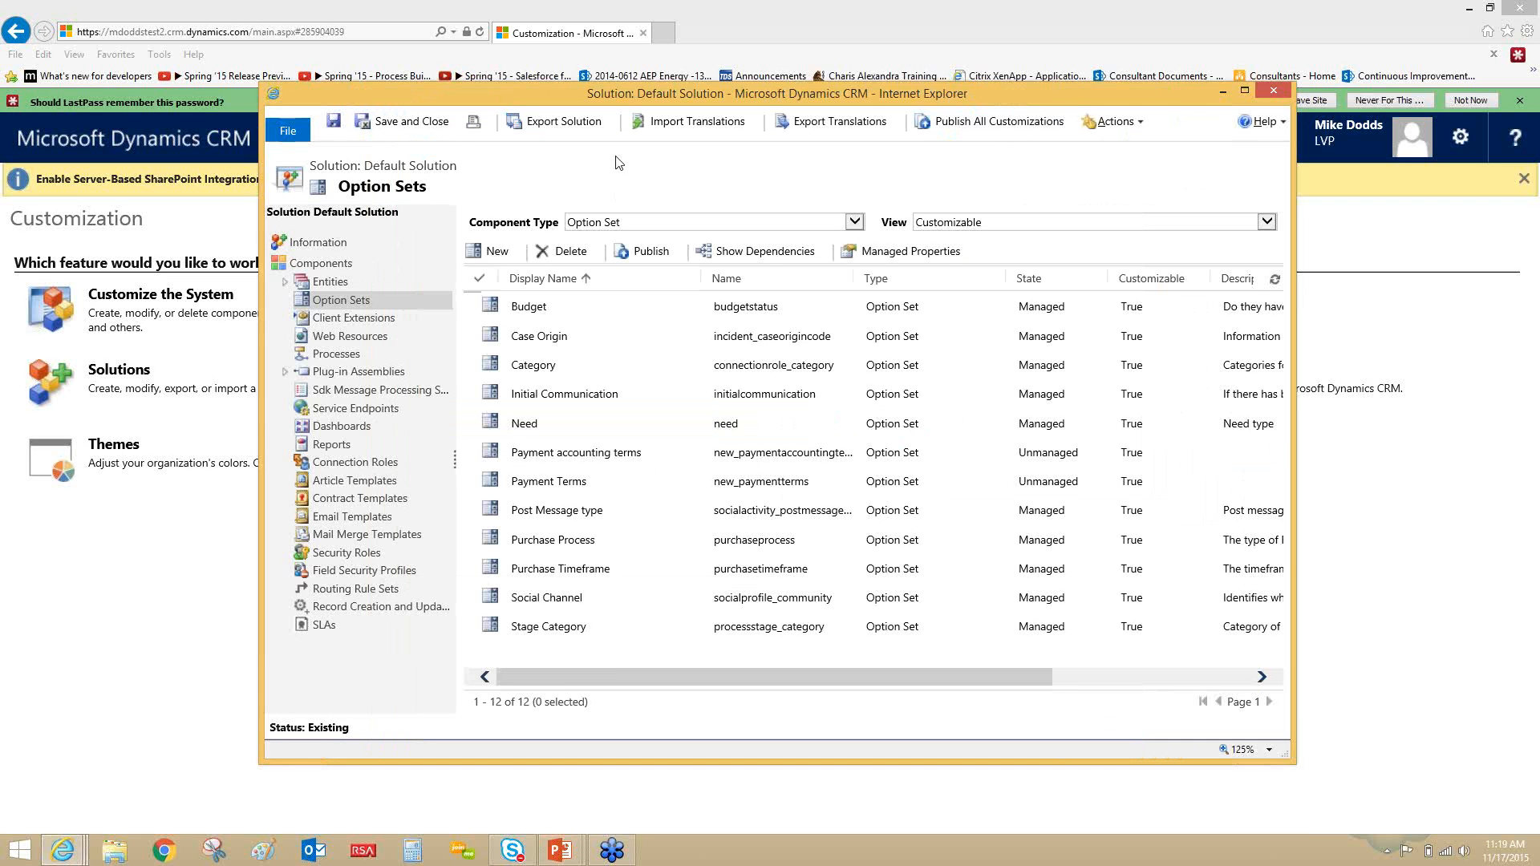
pyautogui.click(434, 131)
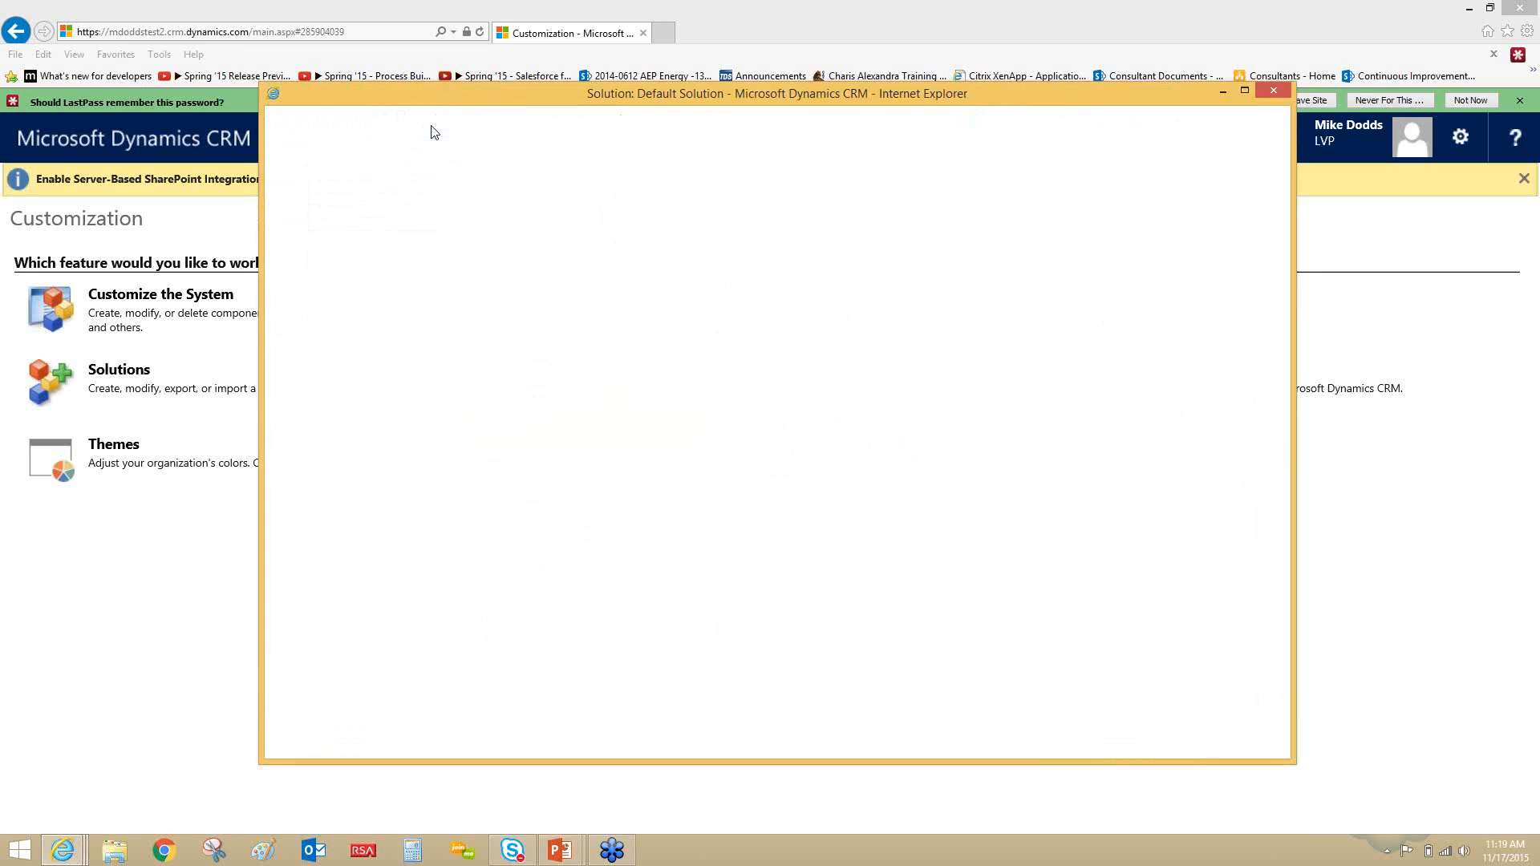
# - Switch to the PowerPoint slide show and advance to the slide on mass deleting email attachments
pyautogui.click(559, 851)
pyautogui.click(603, 785)
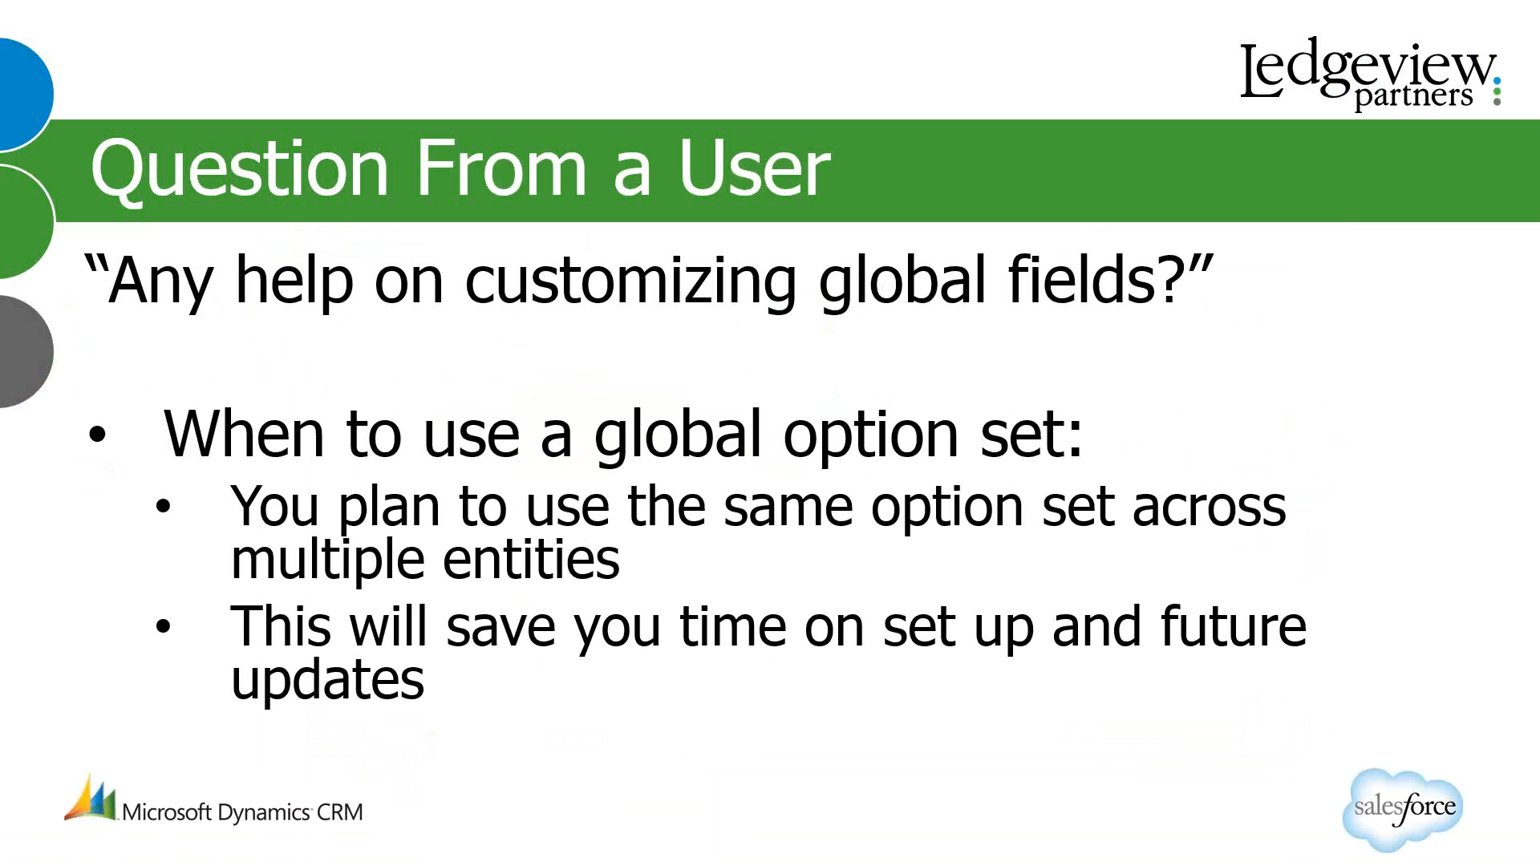
pyautogui.press('Right')
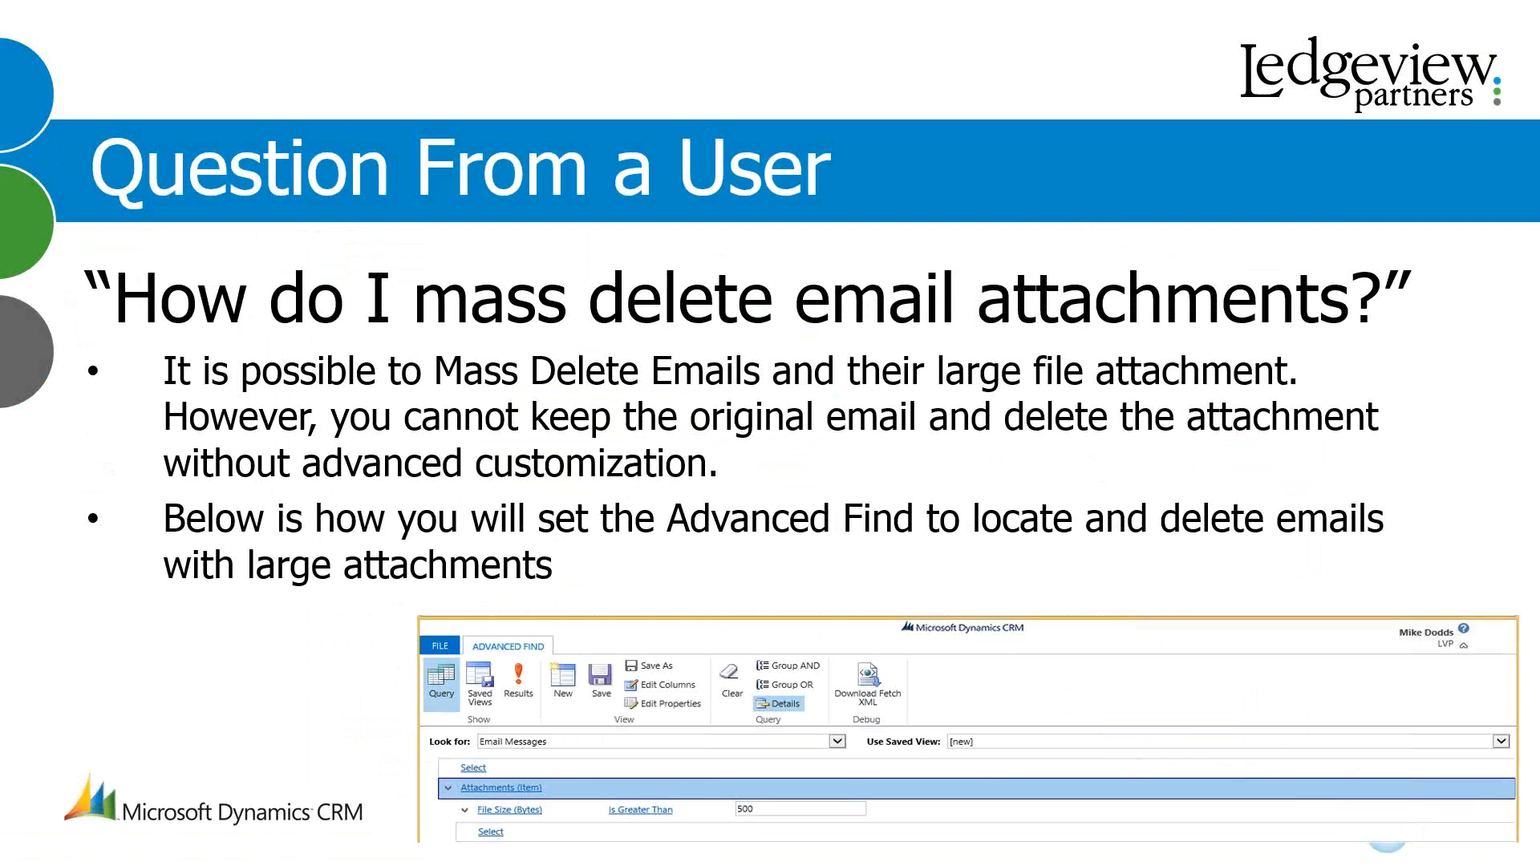
# - Switch back to Dynamics CRM and open a new Advanced Find query that looks for Email Messages
pyautogui.hotkey('alt', 'Tab')
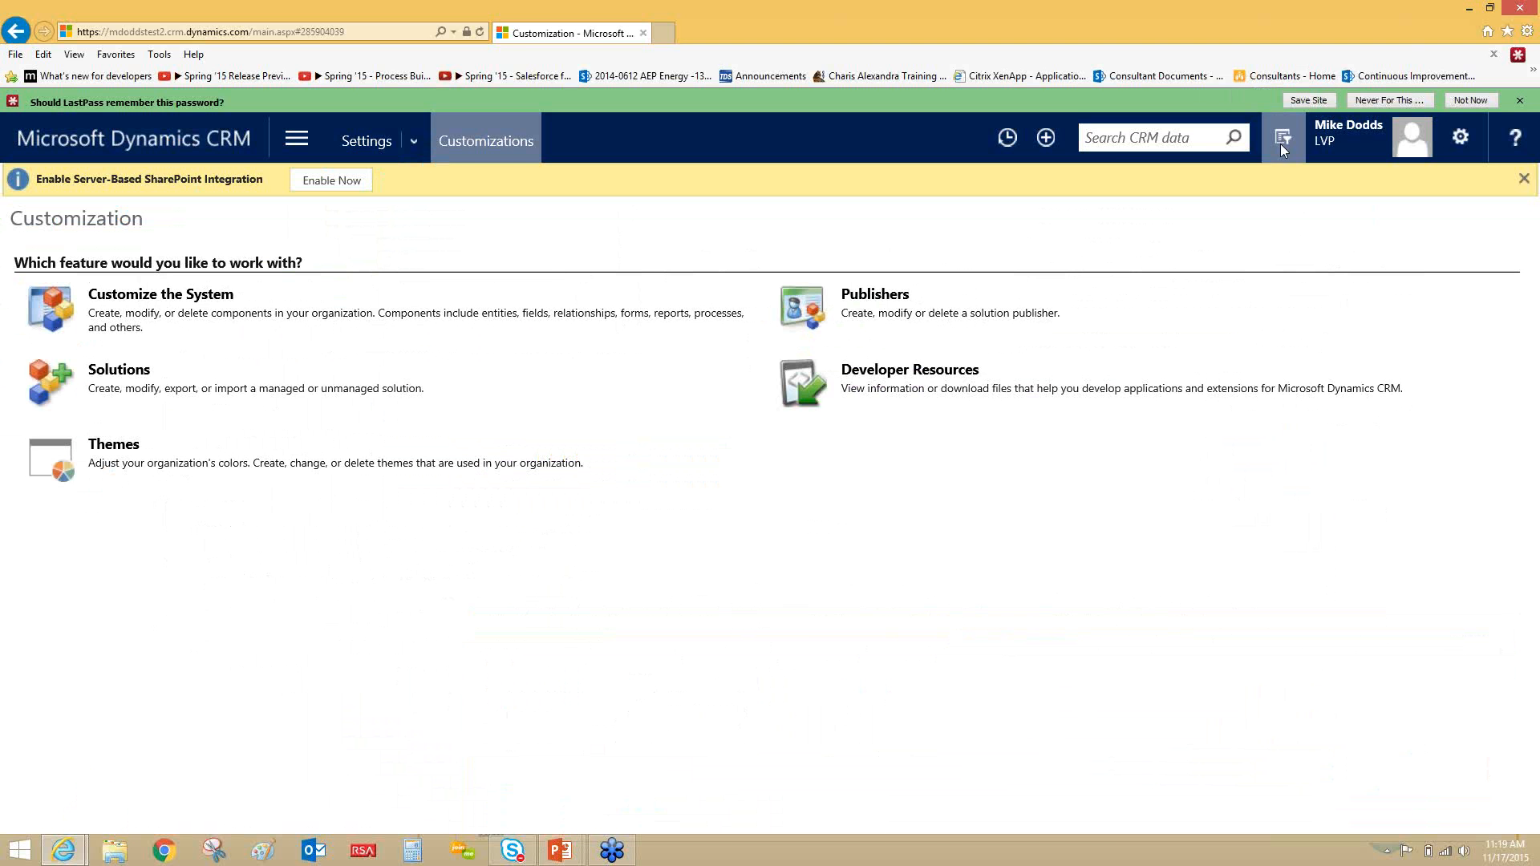
pyautogui.click(1282, 139)
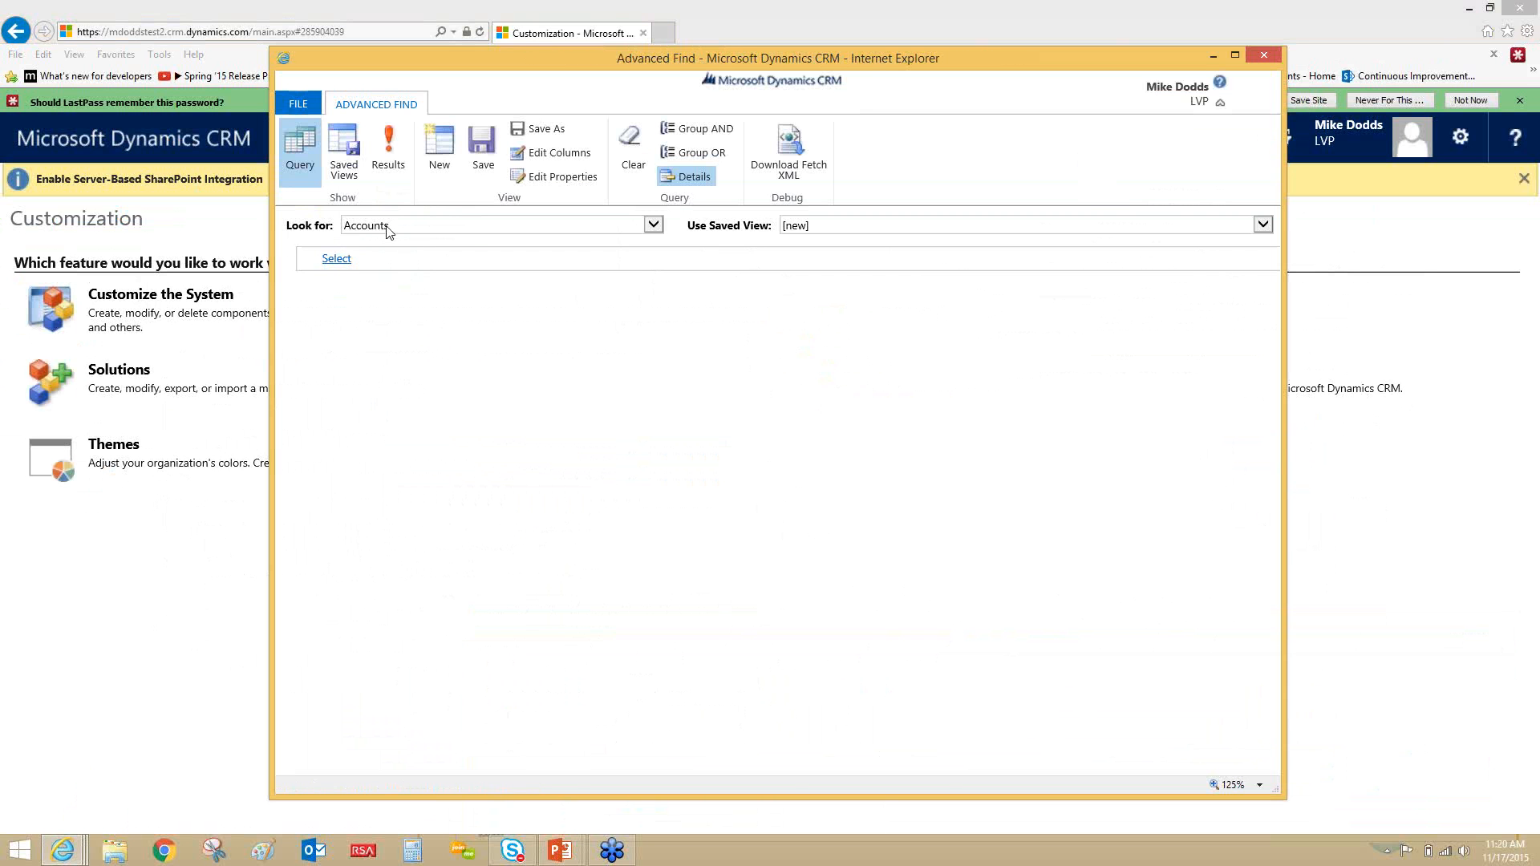
pyautogui.click(388, 232)
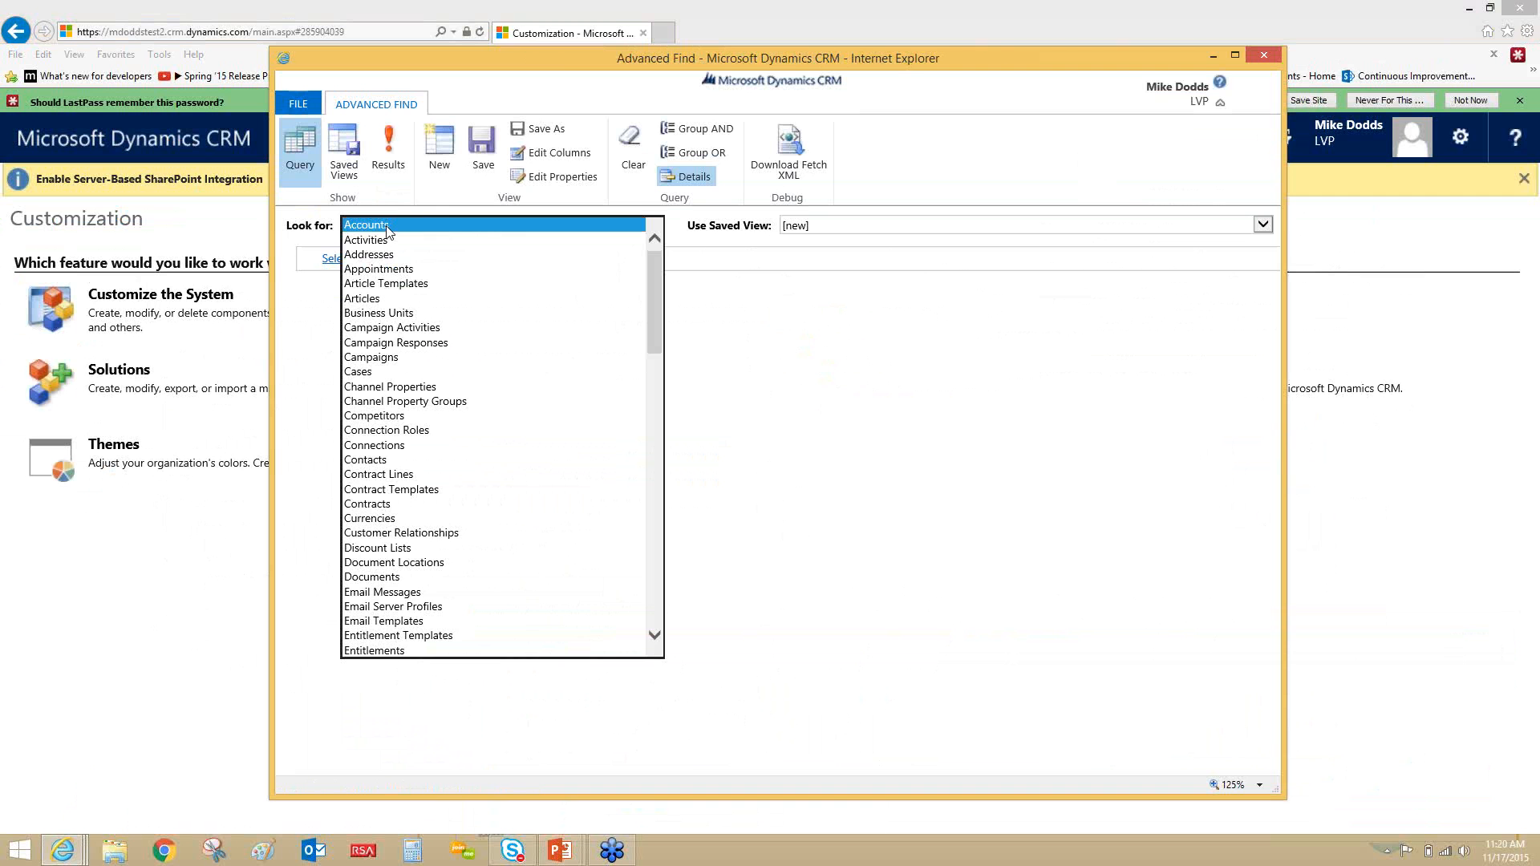
pyautogui.press('e')
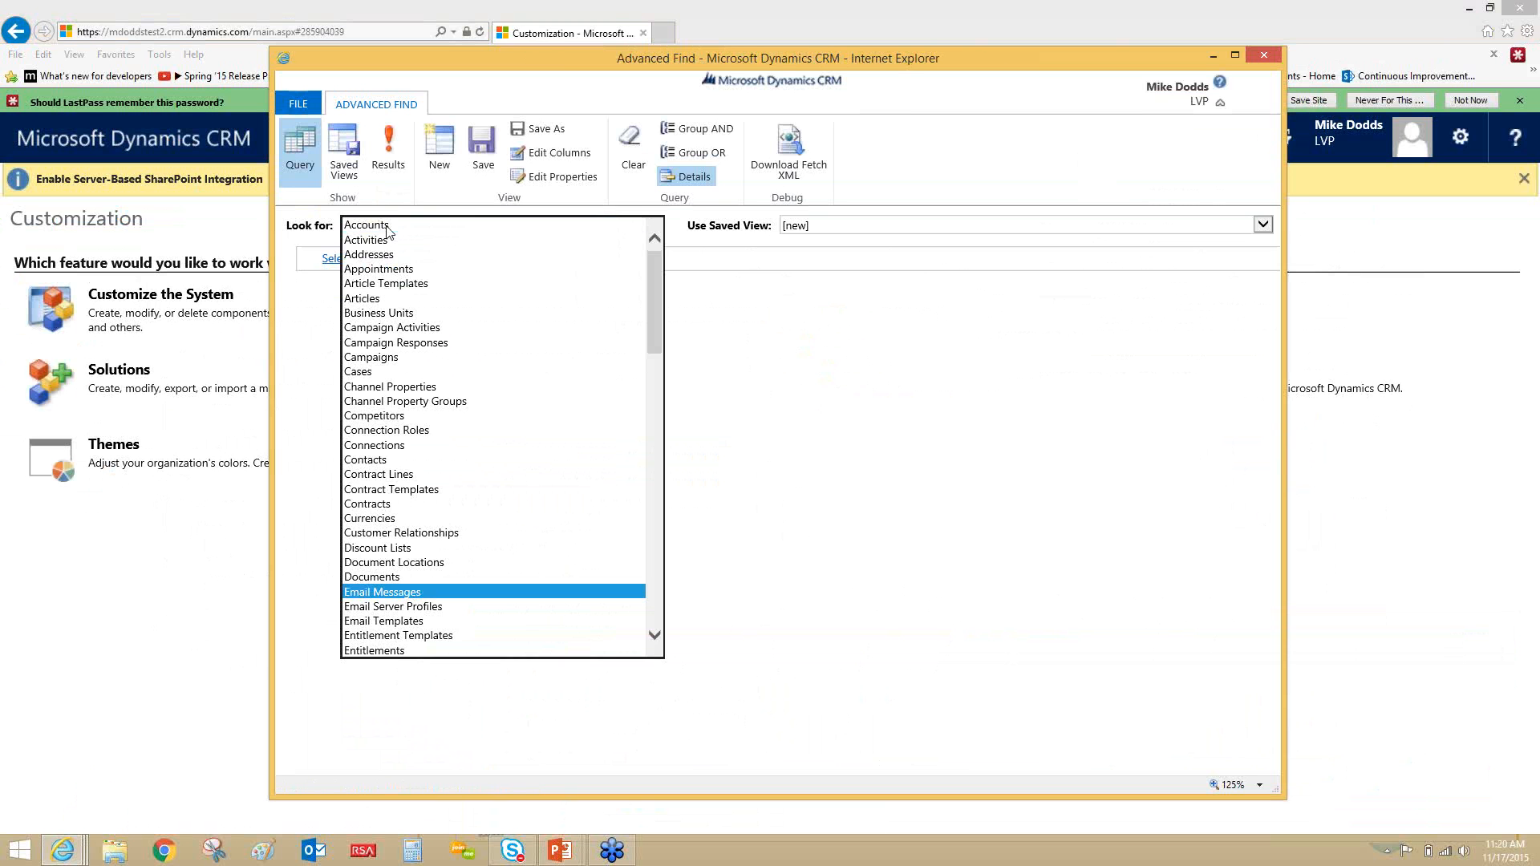
pyautogui.press('Tab')
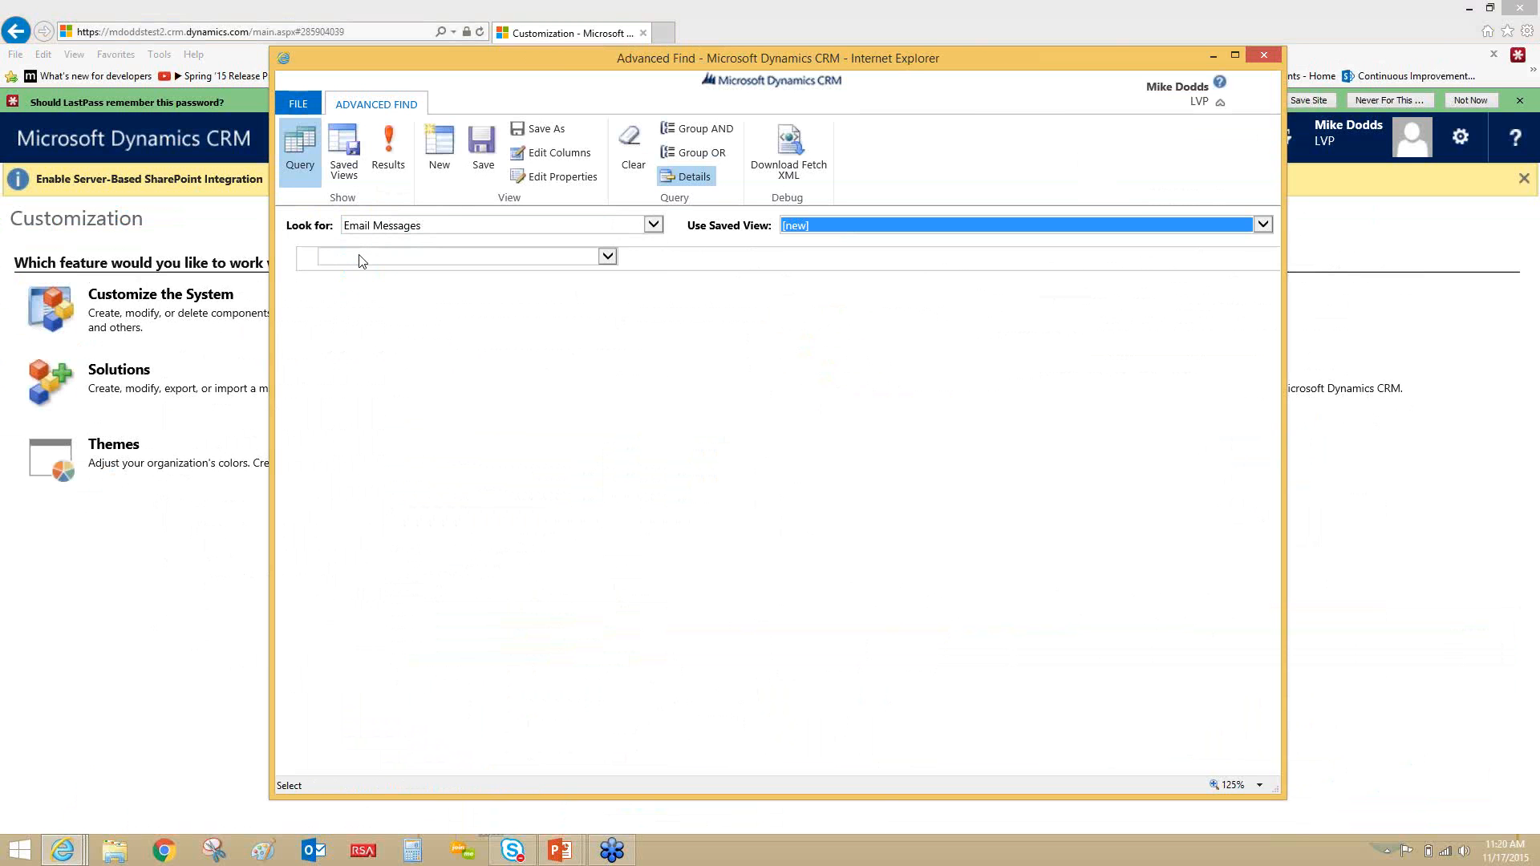
# - Add the related Attachments (Item) entity to the email messages query
pyautogui.click(358, 260)
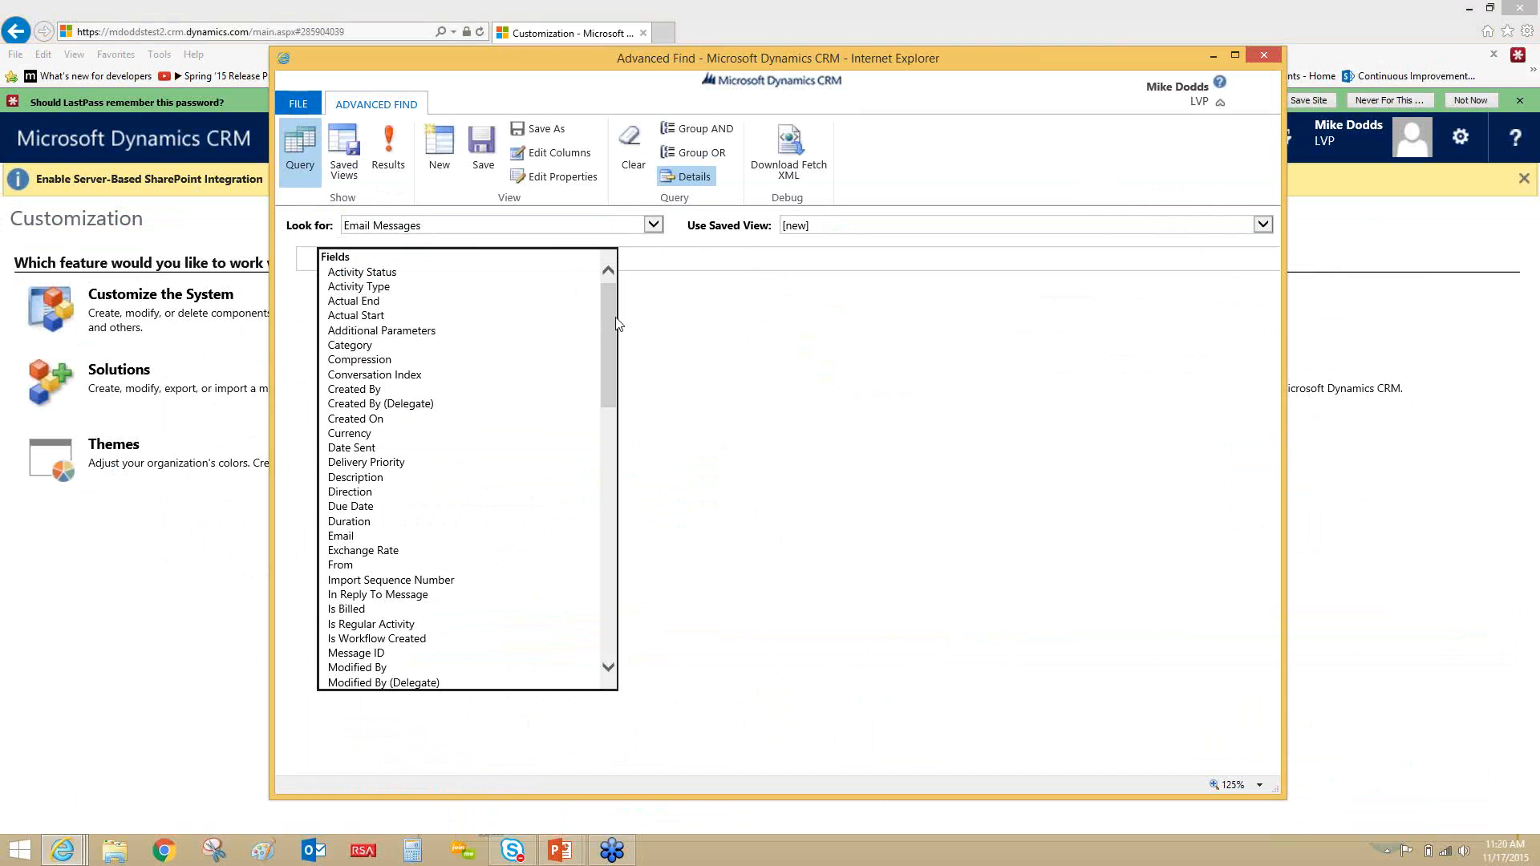
pyautogui.moveTo(605, 308); pyautogui.dragTo(604, 466)
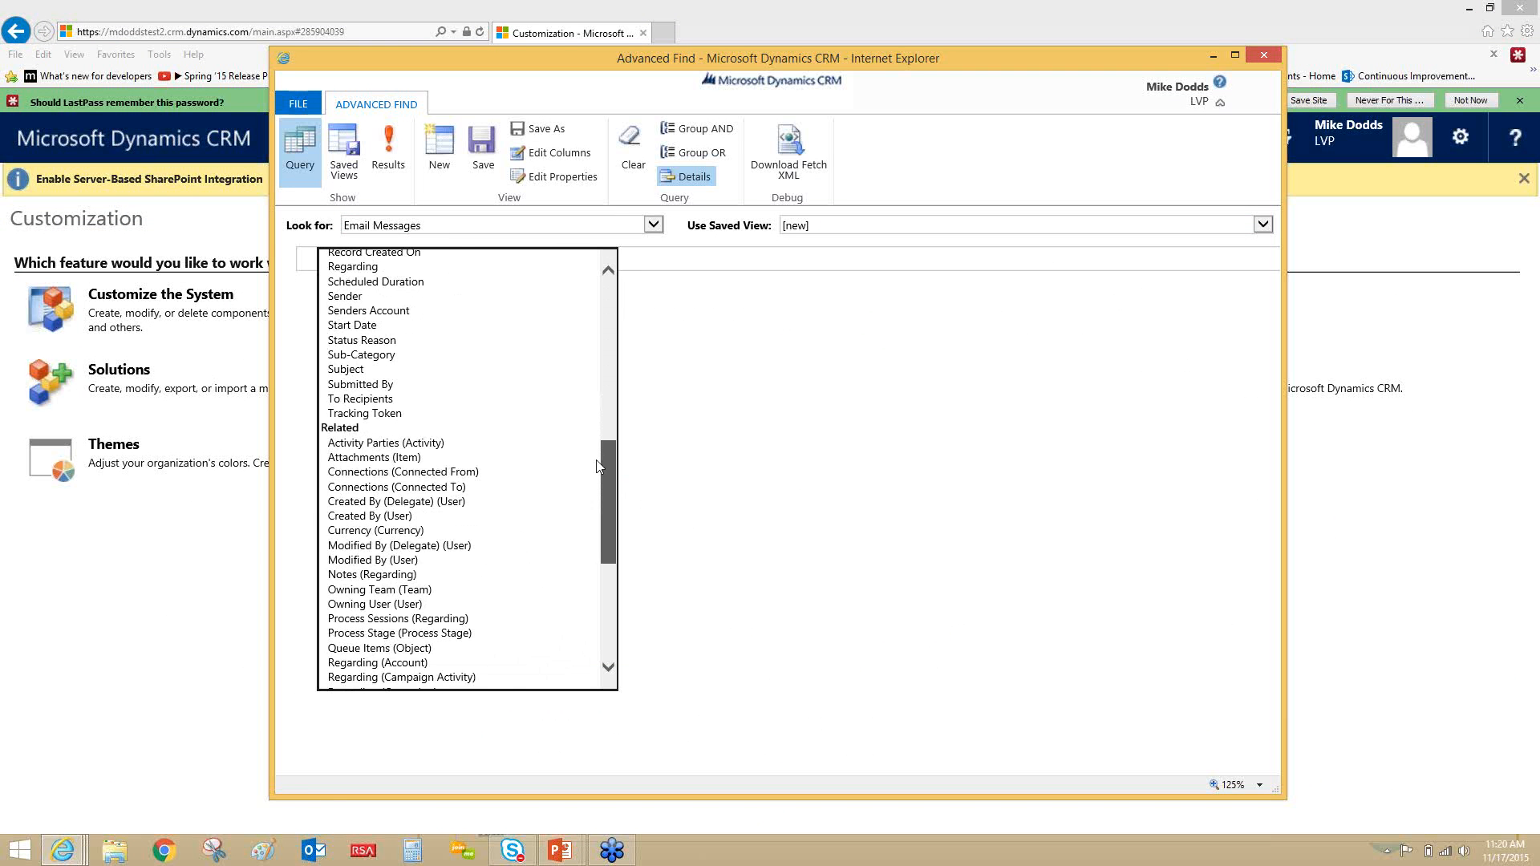
pyautogui.click(437, 461)
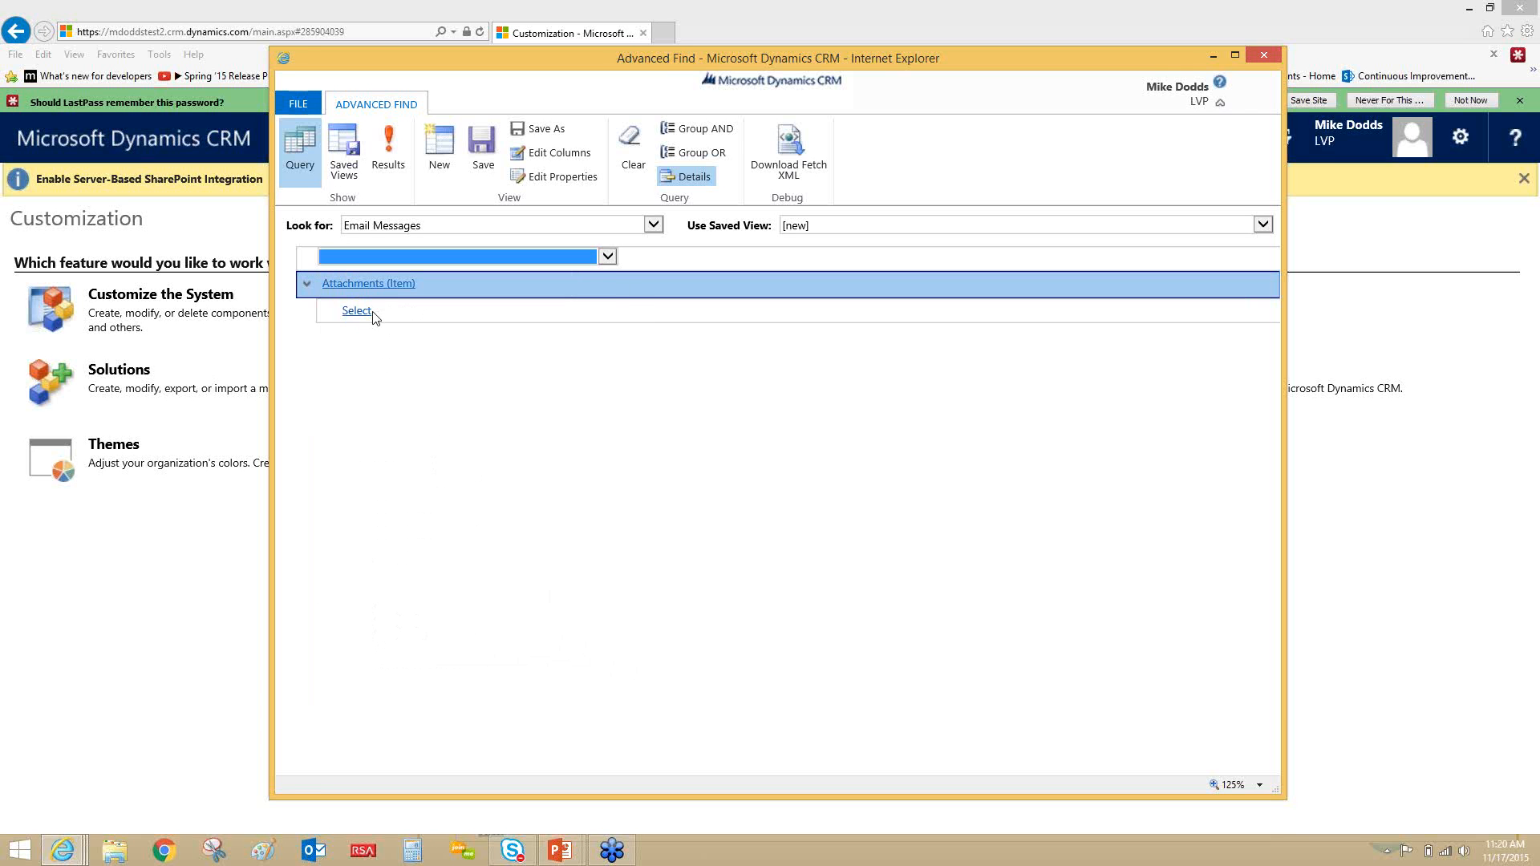
# - Add the attachment condition File Size (Bytes) Is Greater Than 500 and run the query
pyautogui.click(373, 314)
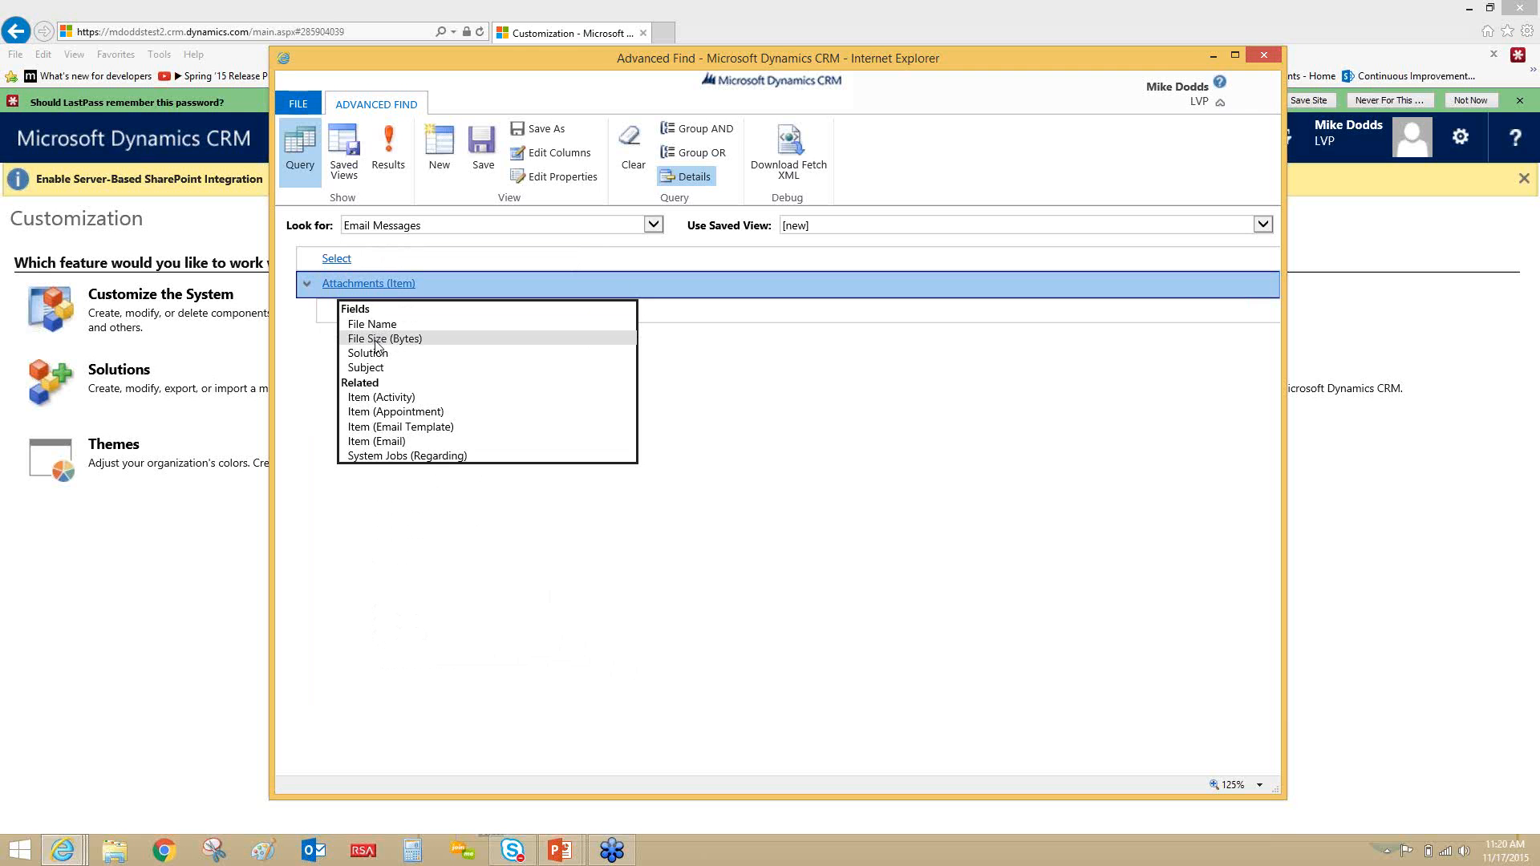
pyautogui.click(376, 340)
pyautogui.click(375, 340)
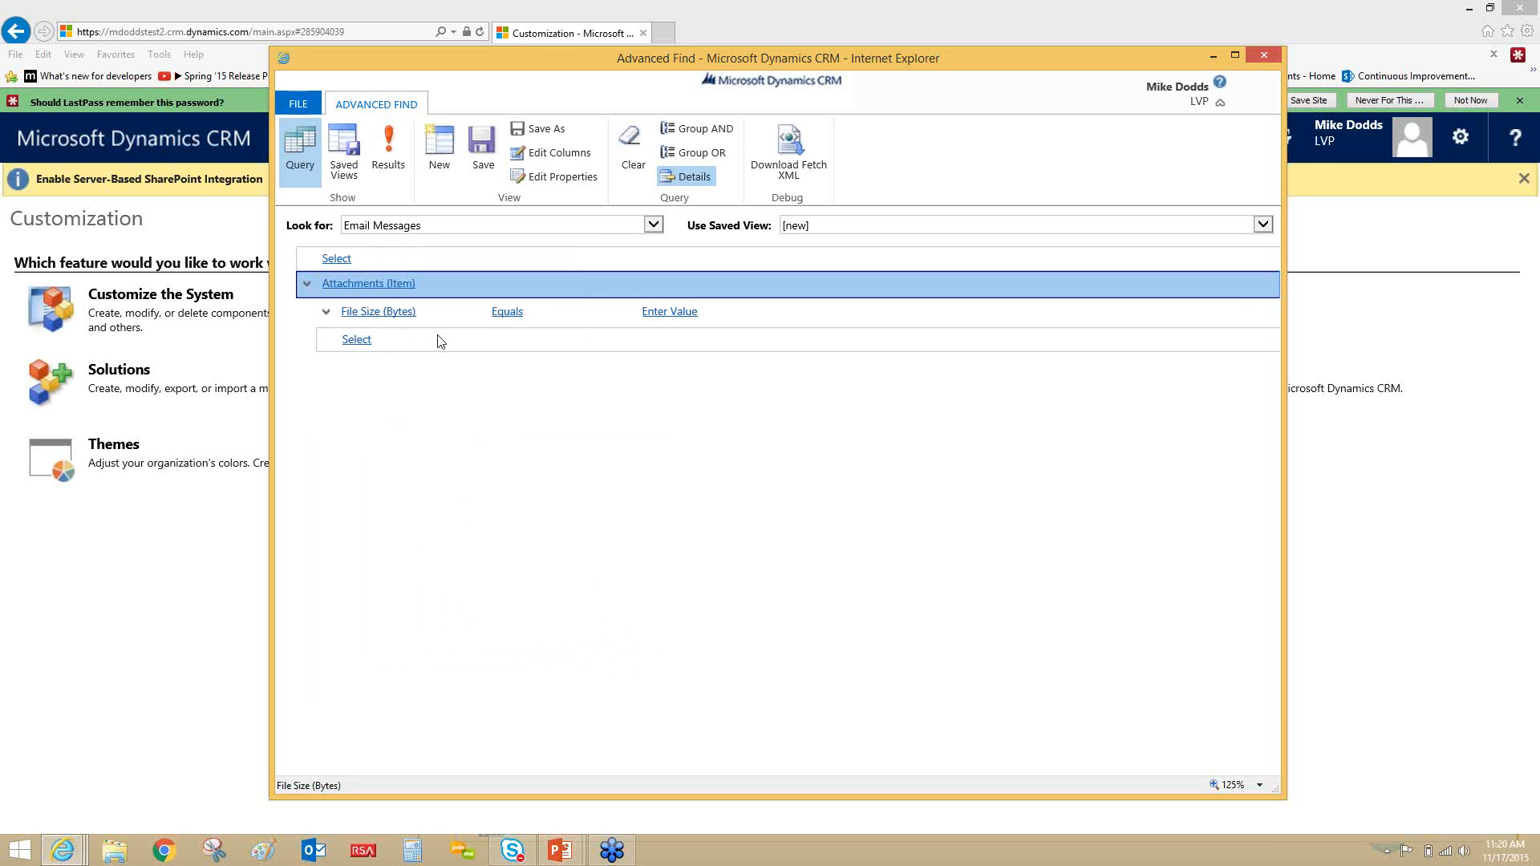
pyautogui.click(511, 313)
pyautogui.click(513, 340)
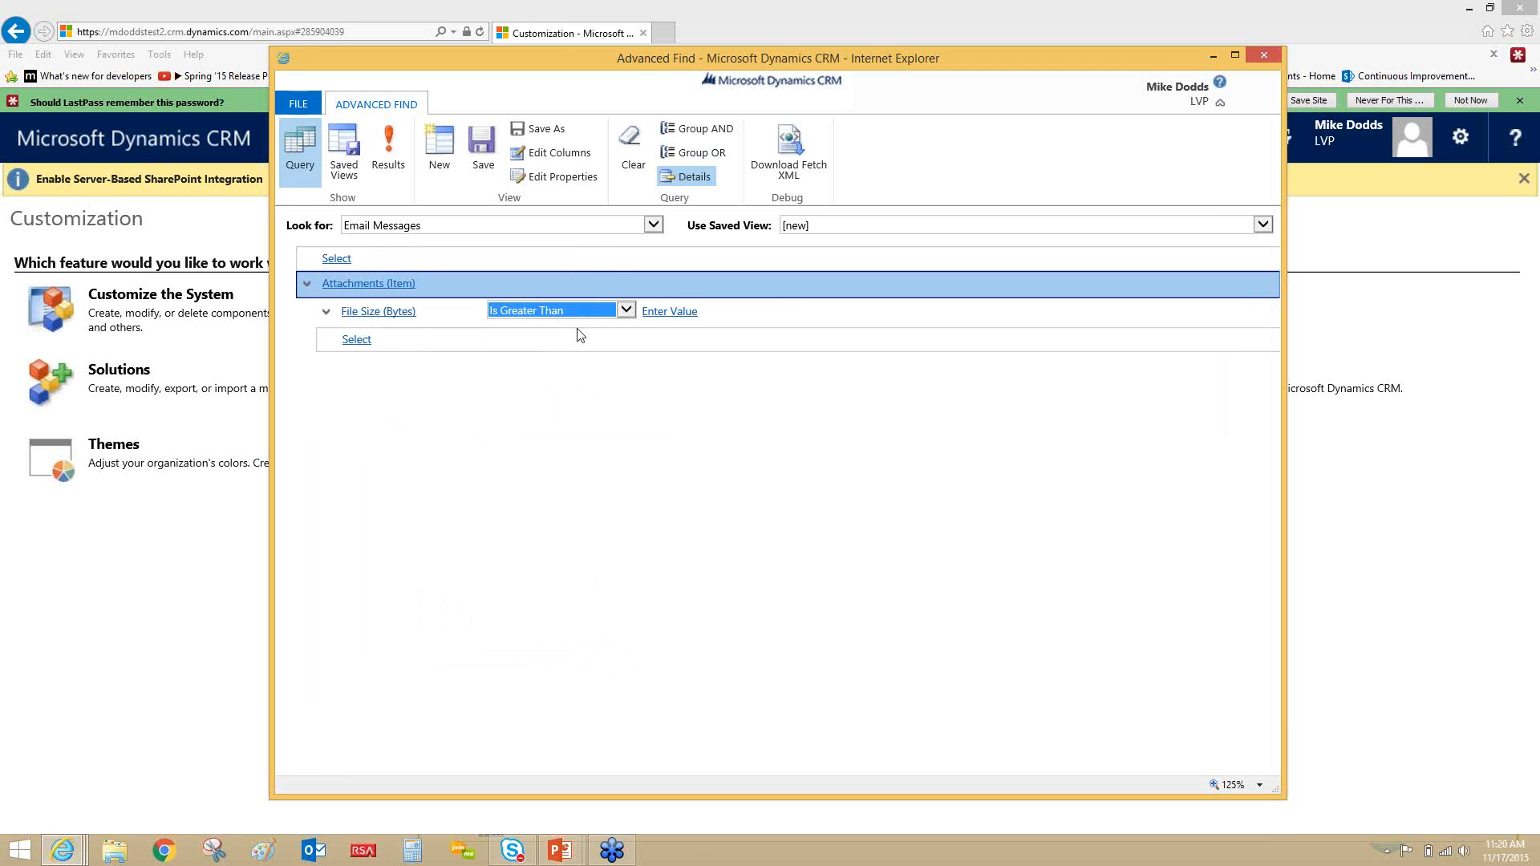
pyautogui.click(670, 311)
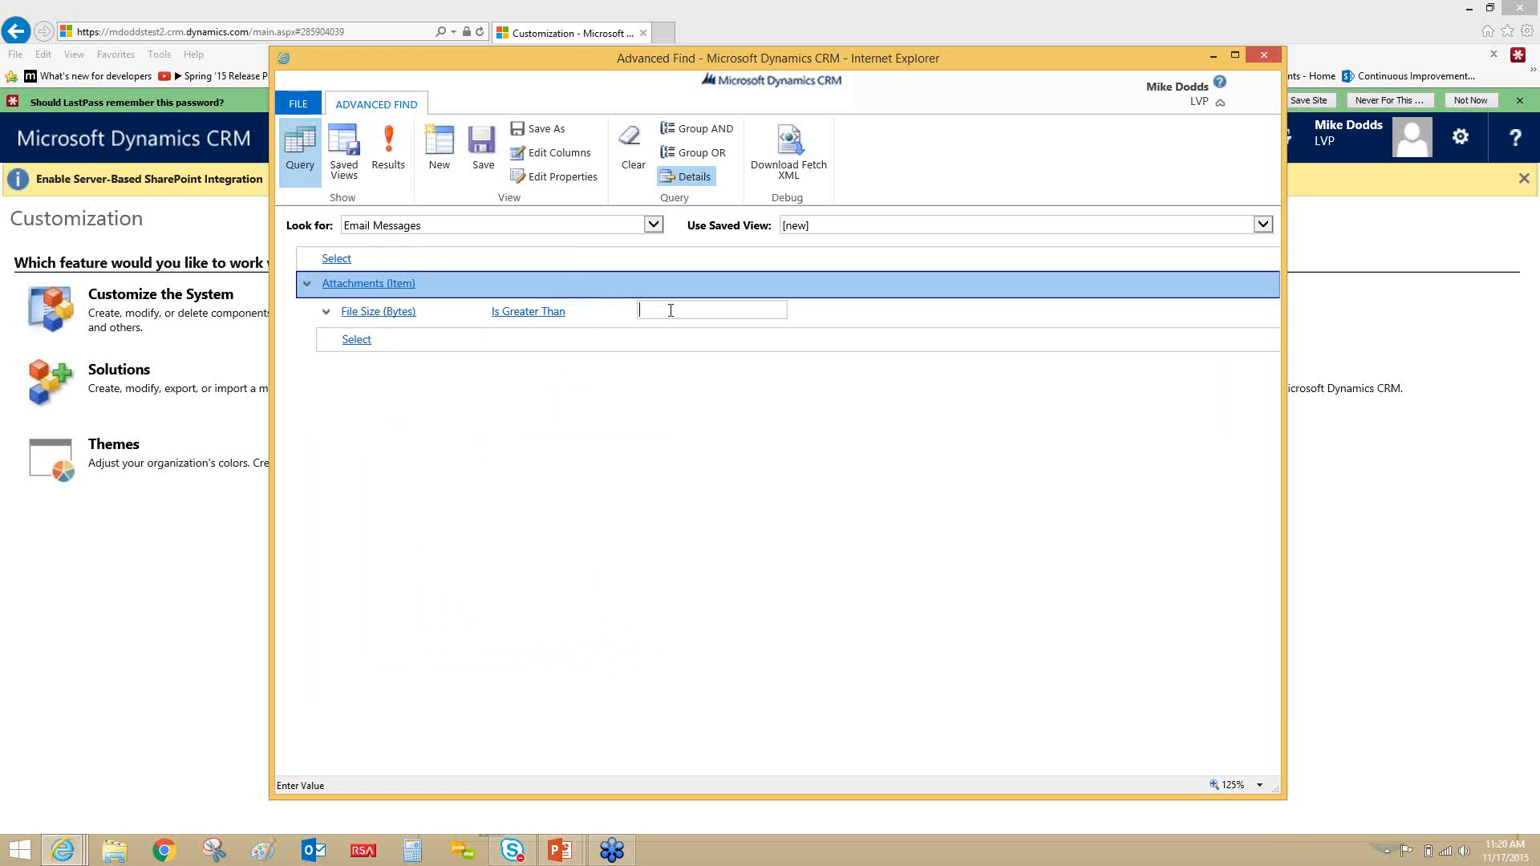
pyautogui.write('500')
pyautogui.click(385, 153)
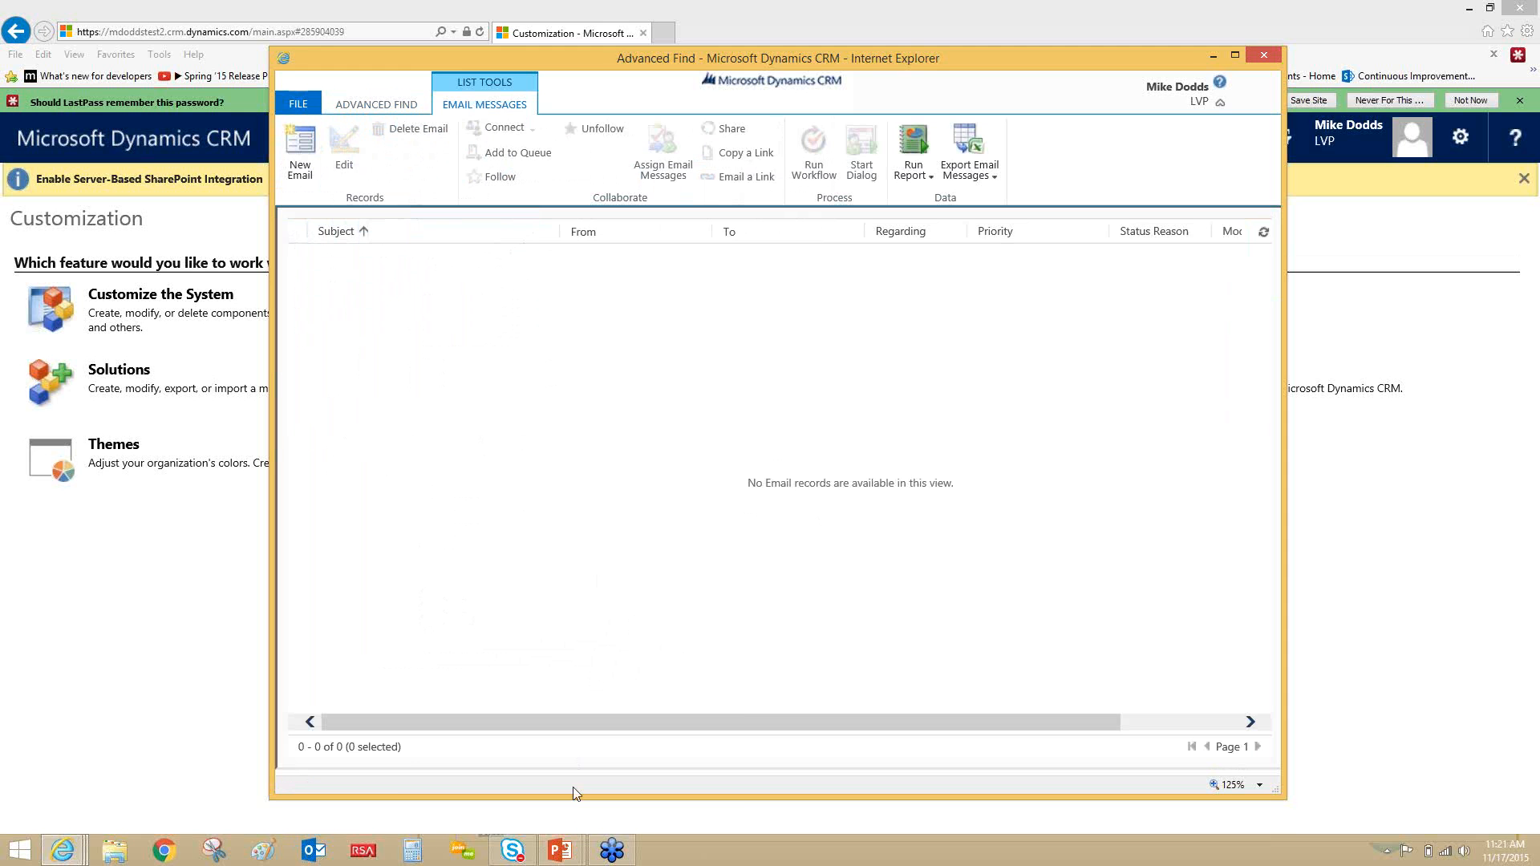
# - Return to the PowerPoint slide show and advance to the question about searching within the current saved view
pyautogui.click(560, 849)
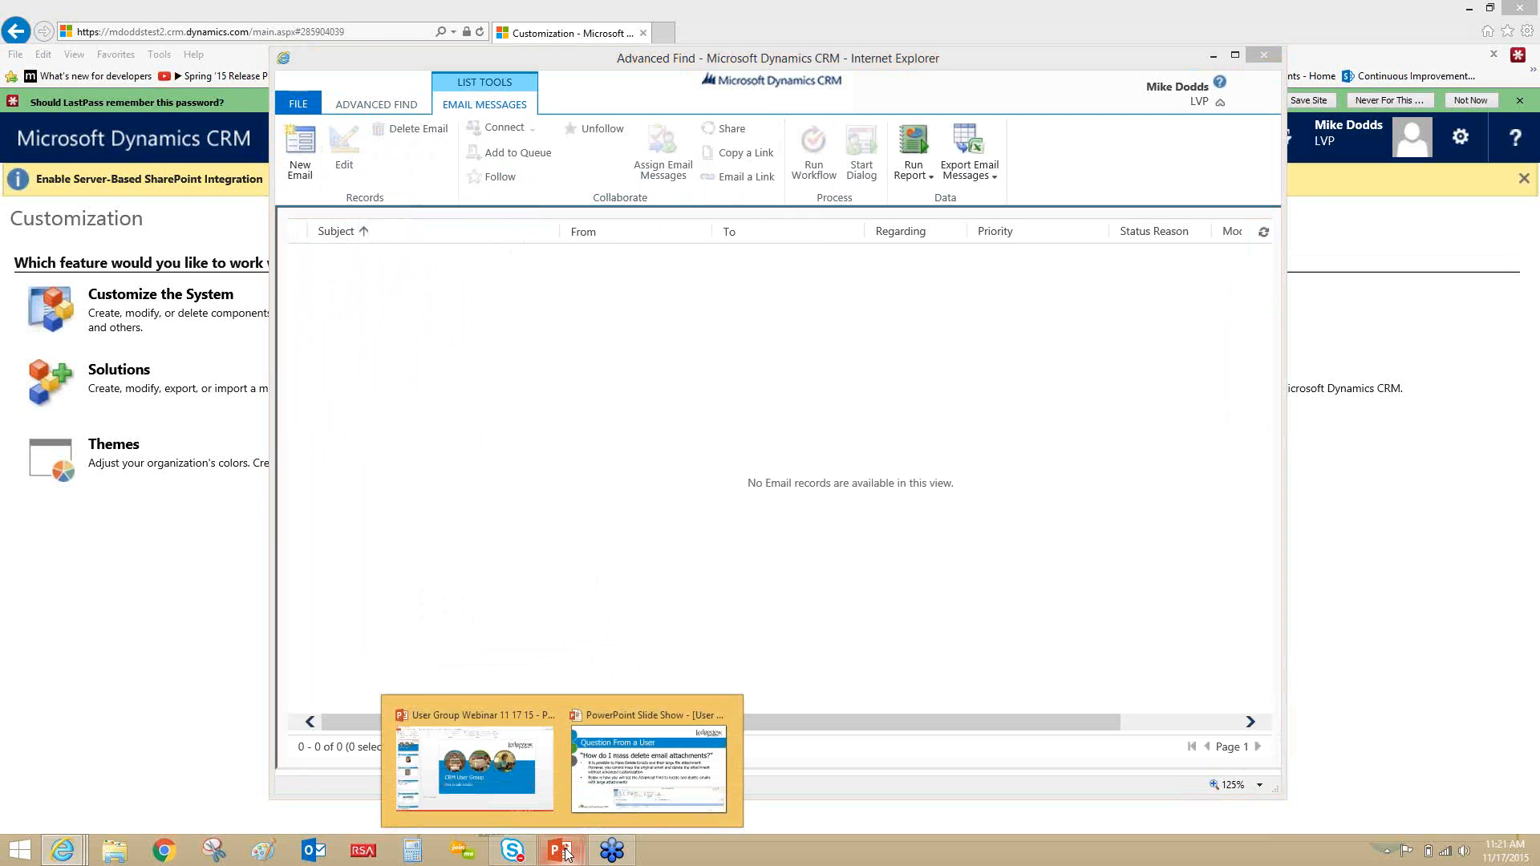
pyautogui.click(614, 788)
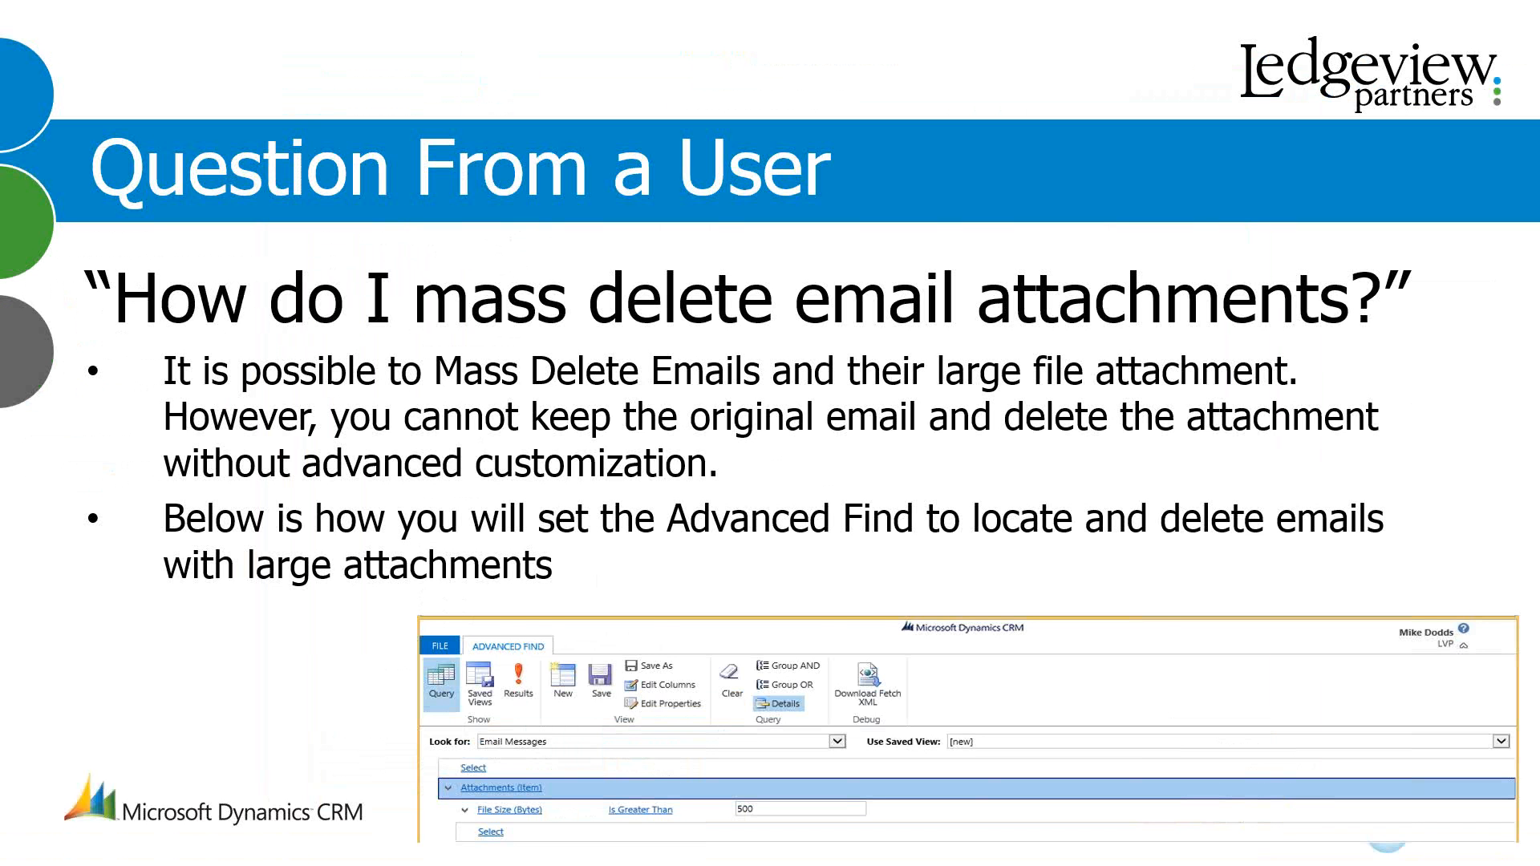
pyautogui.press('Right')
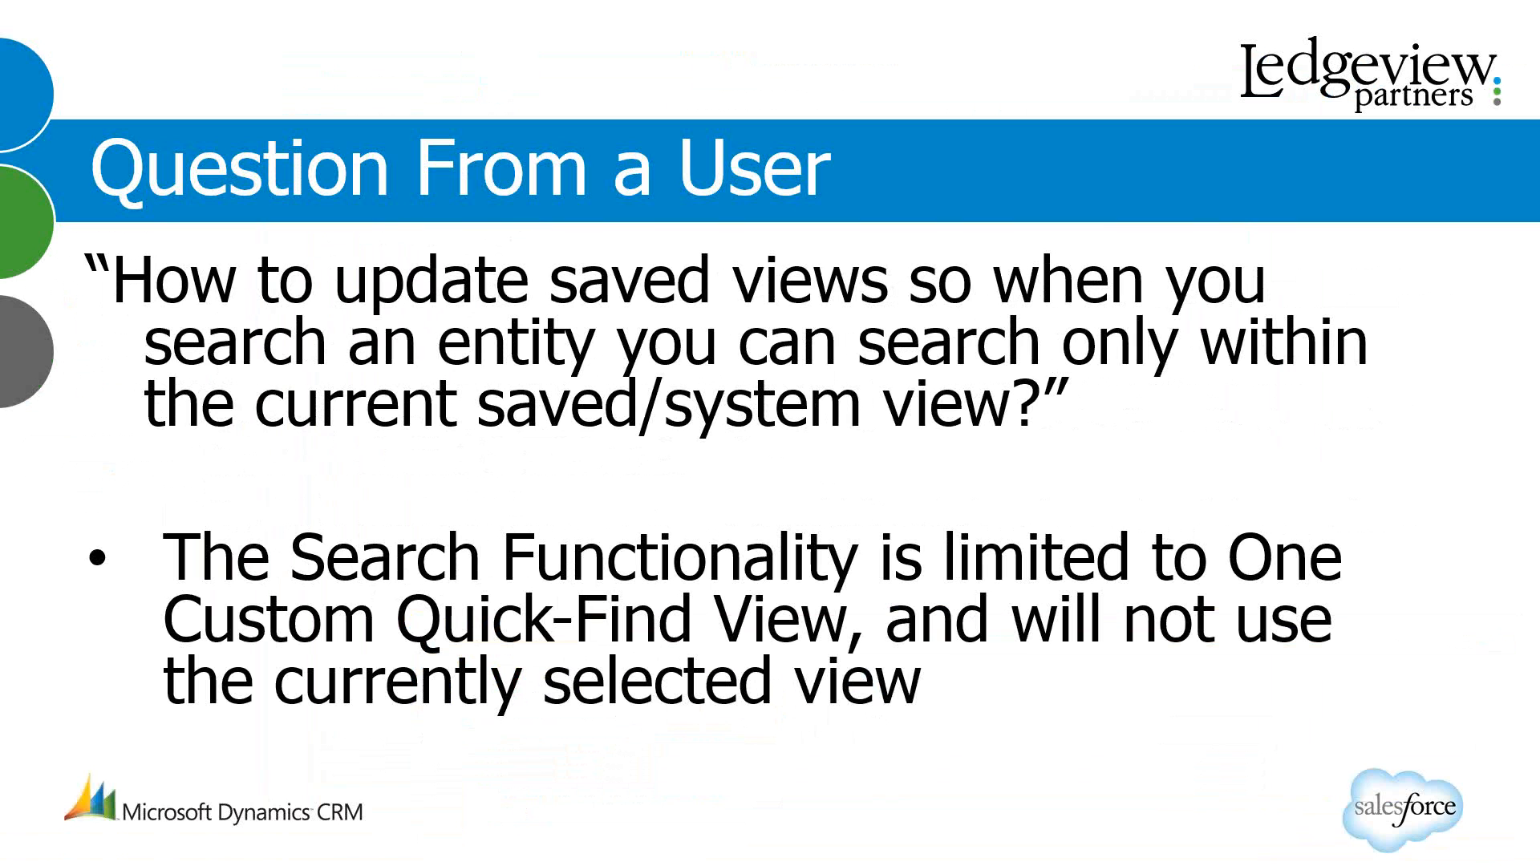